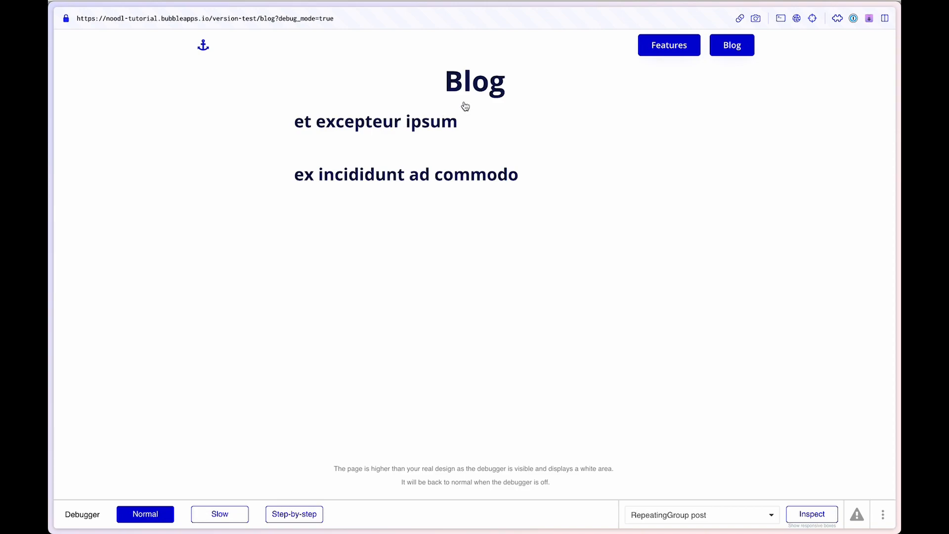
Step: Open the "et excepteur ipsum" post from the blog preview, check the post ID in its URL, and return to the blog list
click(386, 119)
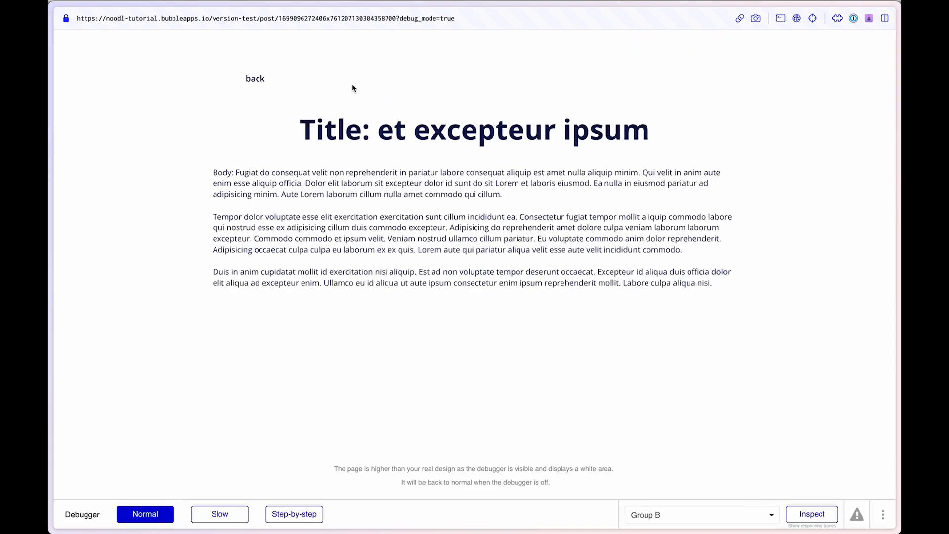
click(256, 19)
drag(278, 18, 396, 18)
click(255, 78)
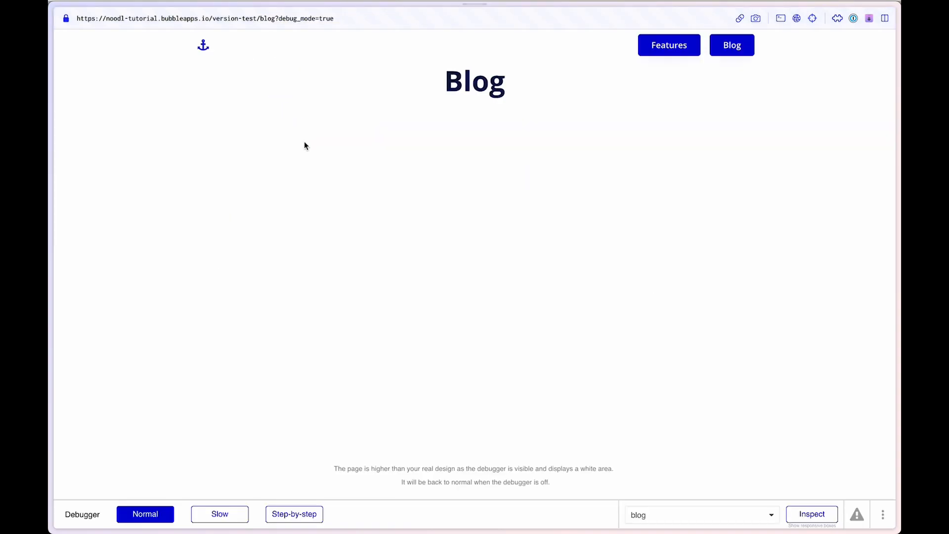
Step: Switch to the Bubble editor and examine the post page's content type and the expressions in its title and body texts
mouse_move(49, 147)
click(105, 203)
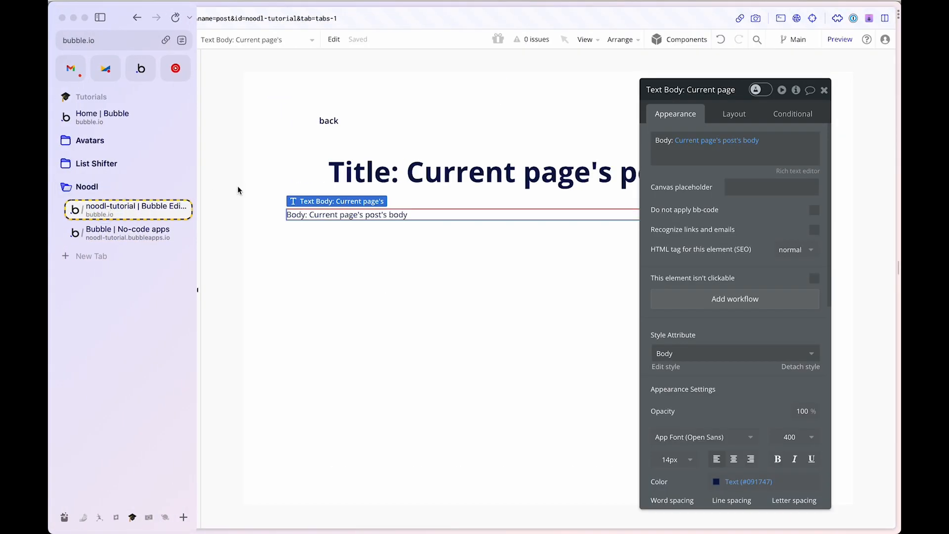
click(228, 94)
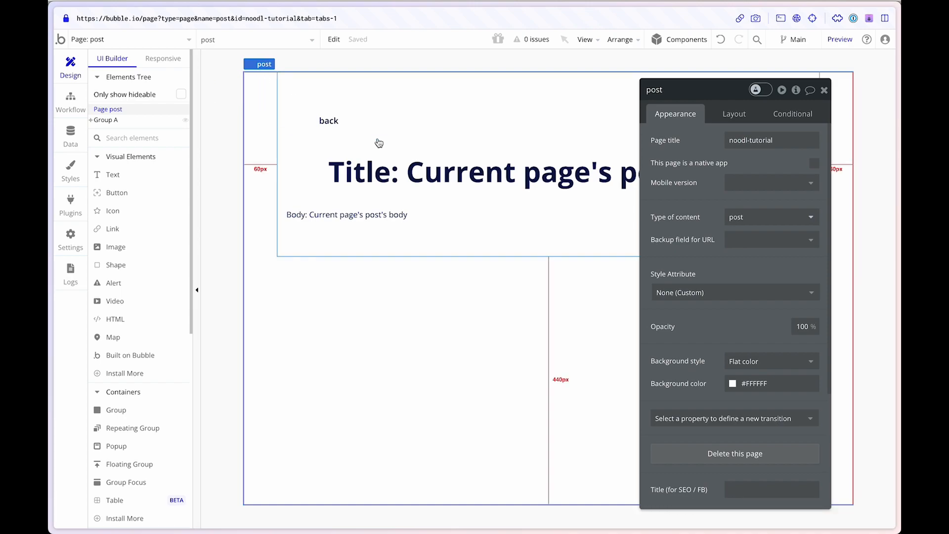
drag(658, 172, 633, 143)
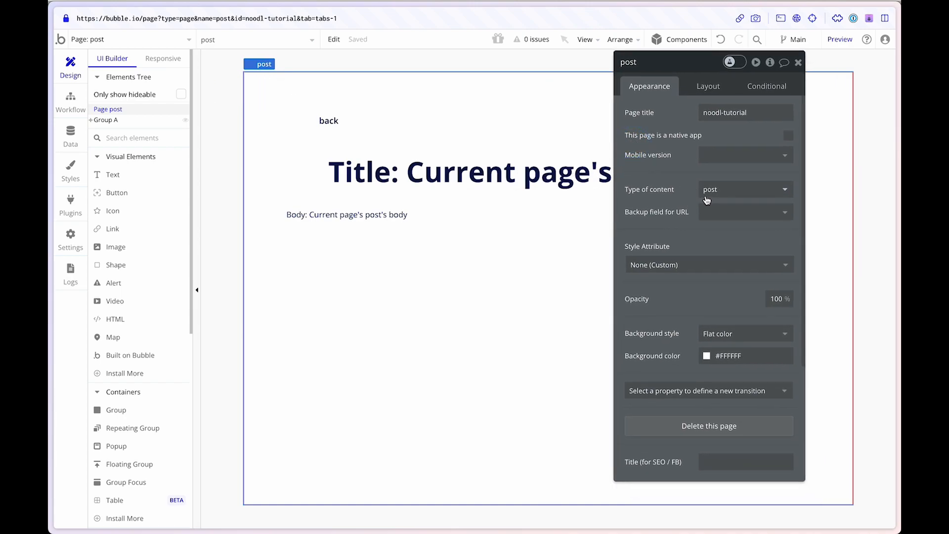
click(445, 171)
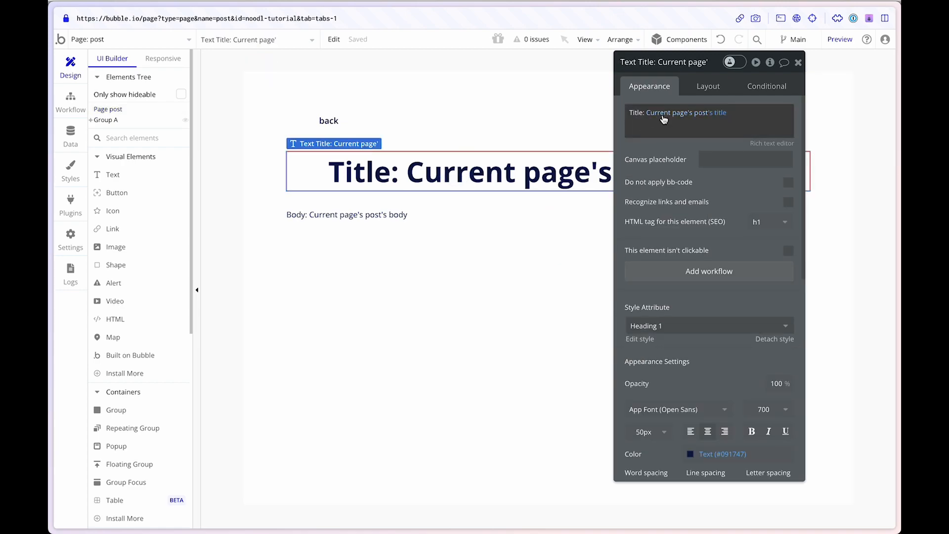
click(377, 214)
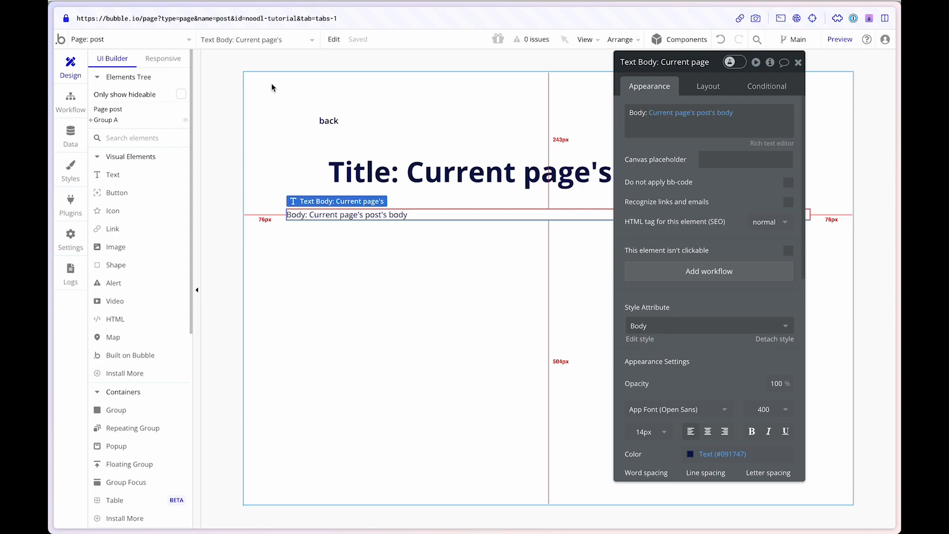
Step: Review the stored post entries and the fields of the post data type
click(70, 134)
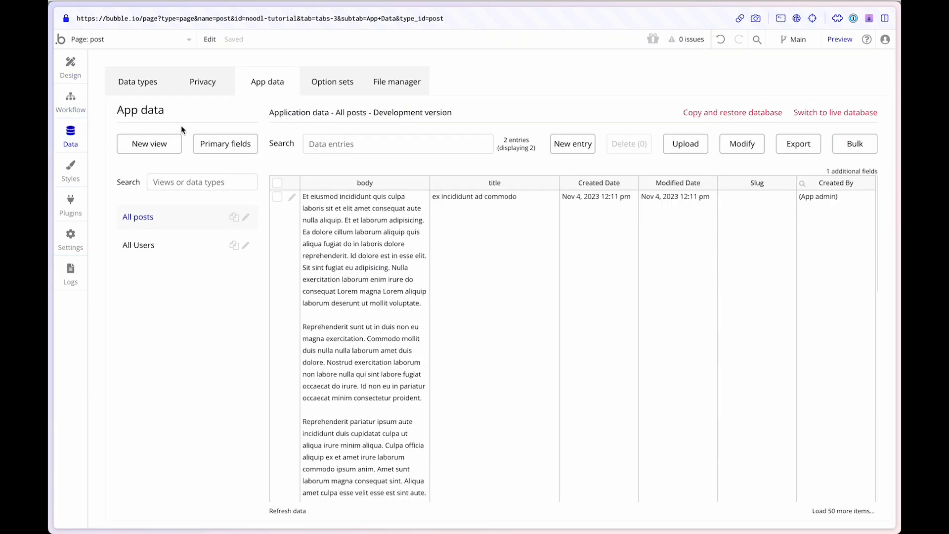
click(138, 81)
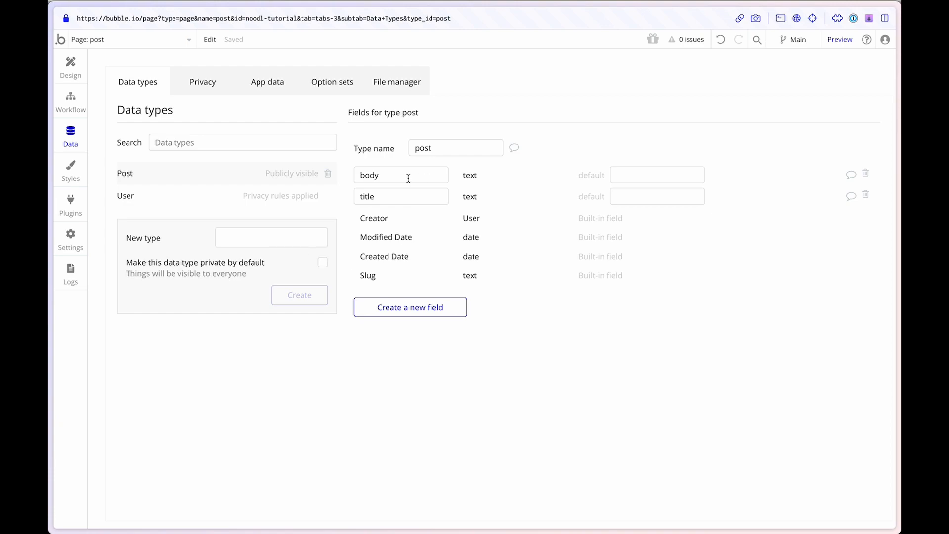
Step: Open the blog page in the editor and examine the post repeating group's content type and data source
click(70, 67)
click(154, 42)
click(274, 77)
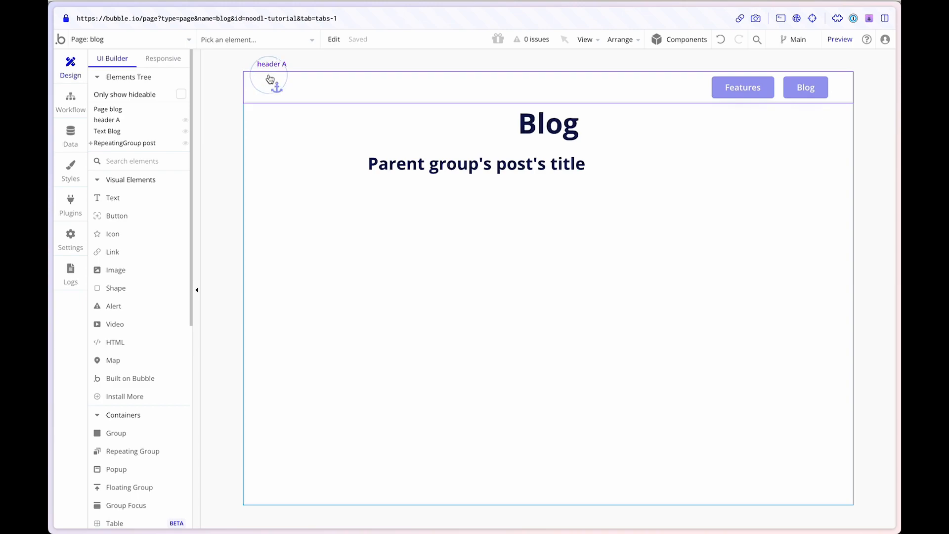
click(389, 174)
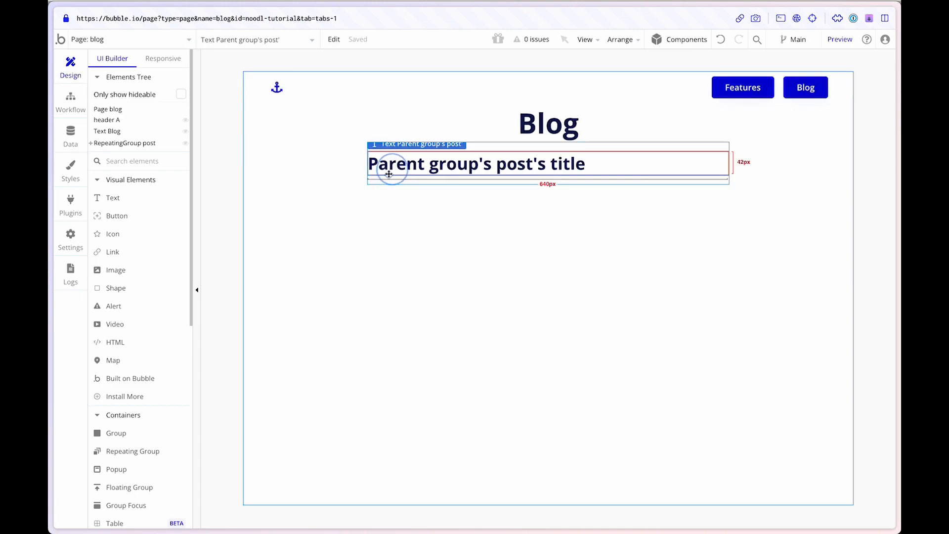
click(107, 144)
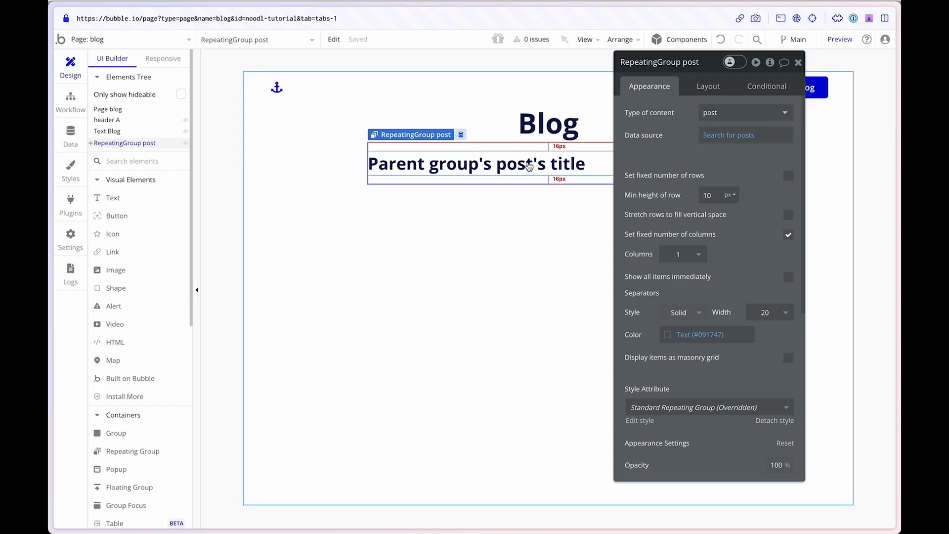
Step: Examine the destination and data sent by the blog page's workflow for a clicked post group
click(70, 99)
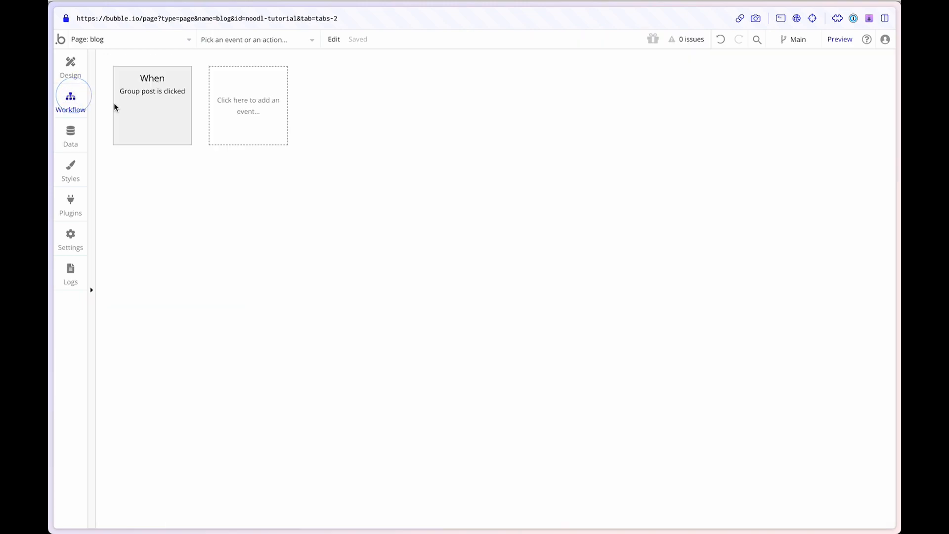
click(179, 119)
click(159, 180)
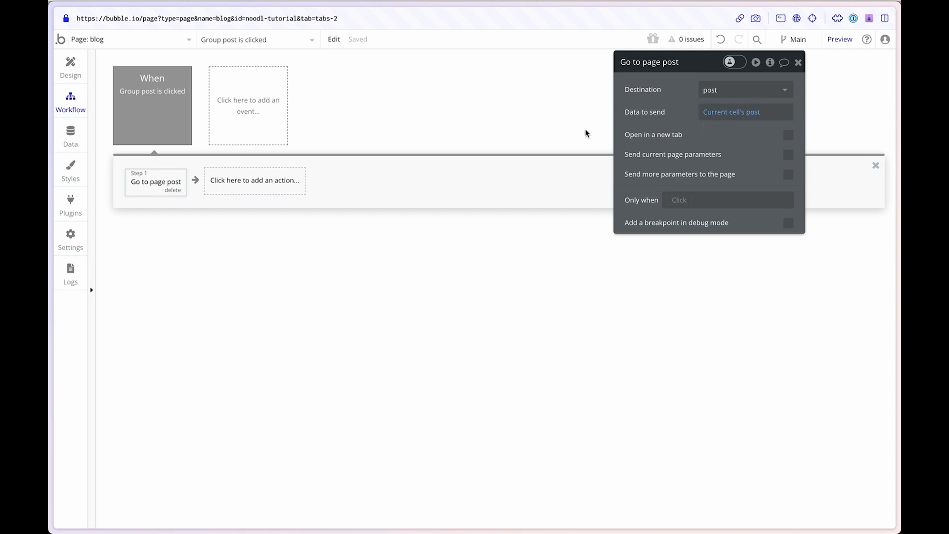
Step: Switch to Noodl and show the Blog page in the preview beside the blog component's nodes
key(super+Tab)
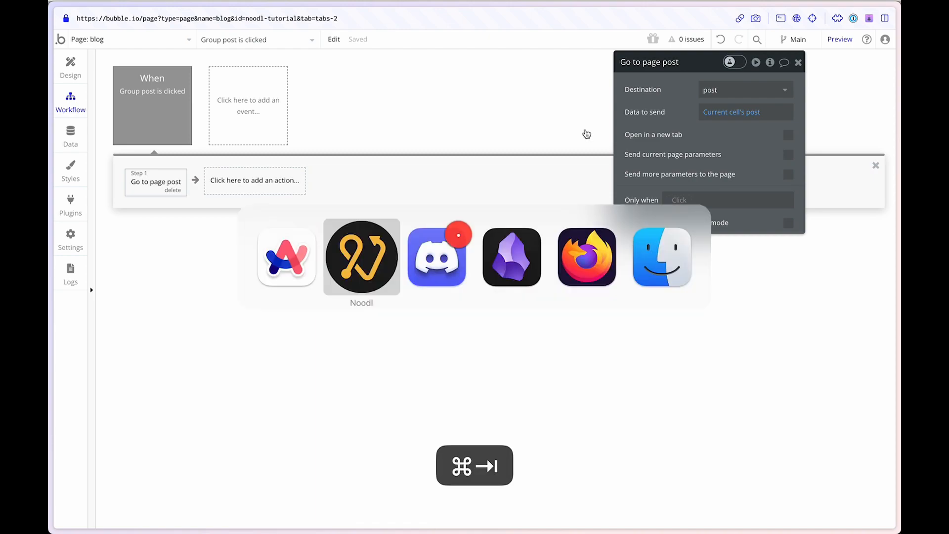
click(445, 185)
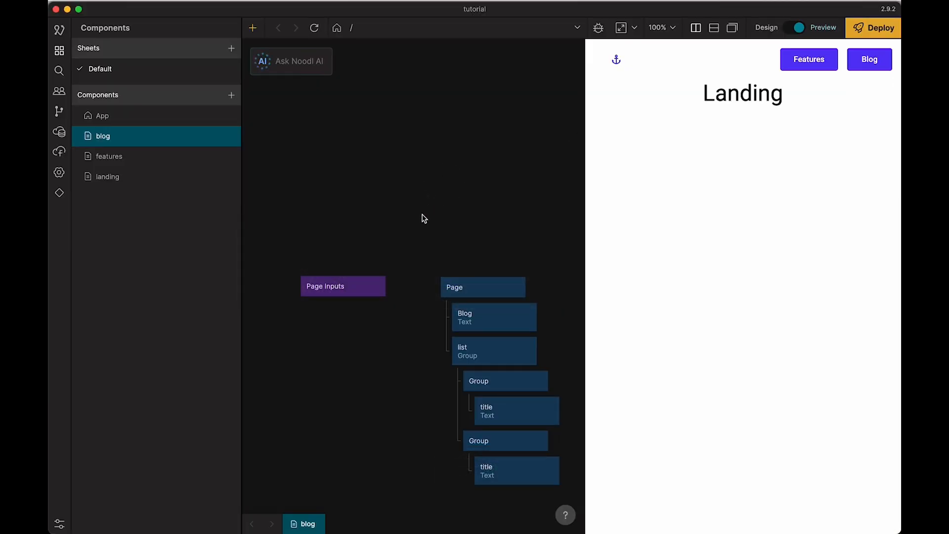
drag(421, 216, 425, 125)
click(810, 63)
click(869, 62)
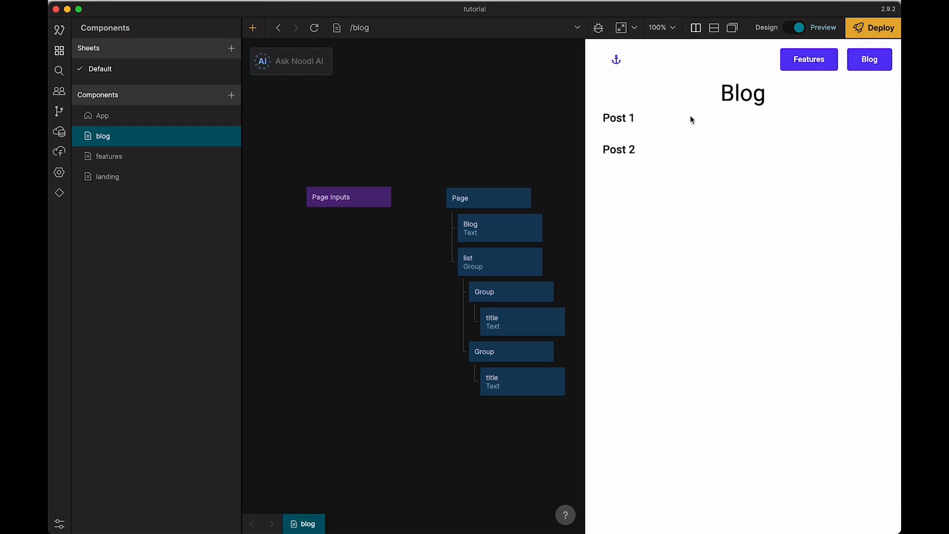
drag(499, 156, 461, 130)
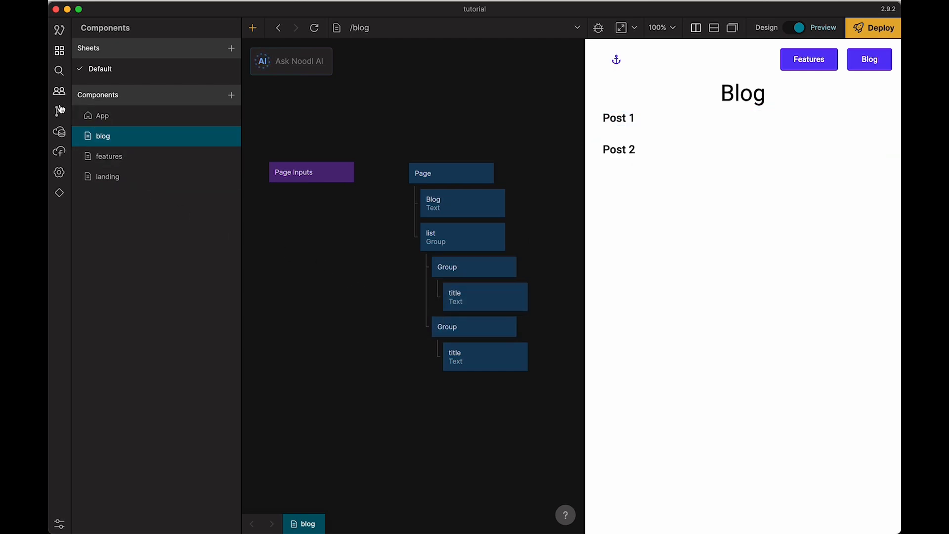
Step: Try to create a new Noodl-hosted cloud service named "db"
click(59, 131)
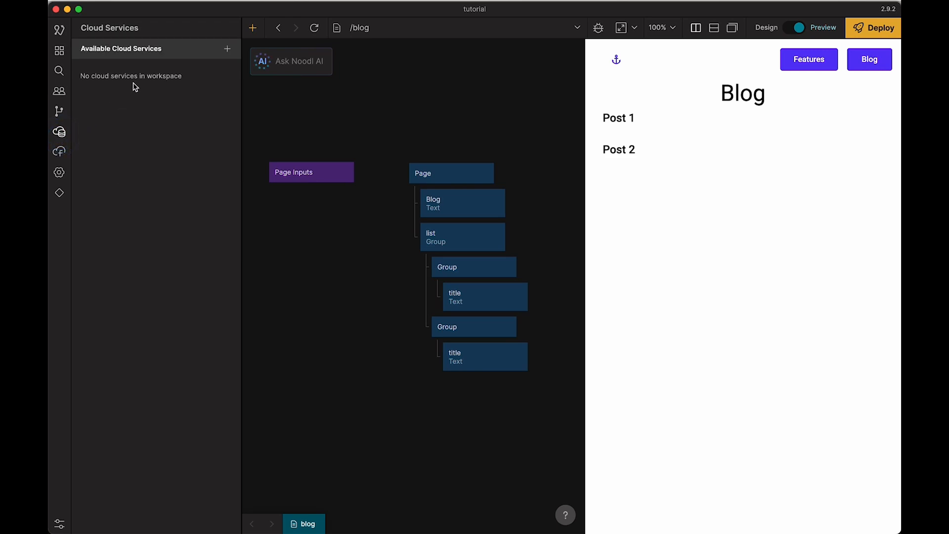
click(229, 49)
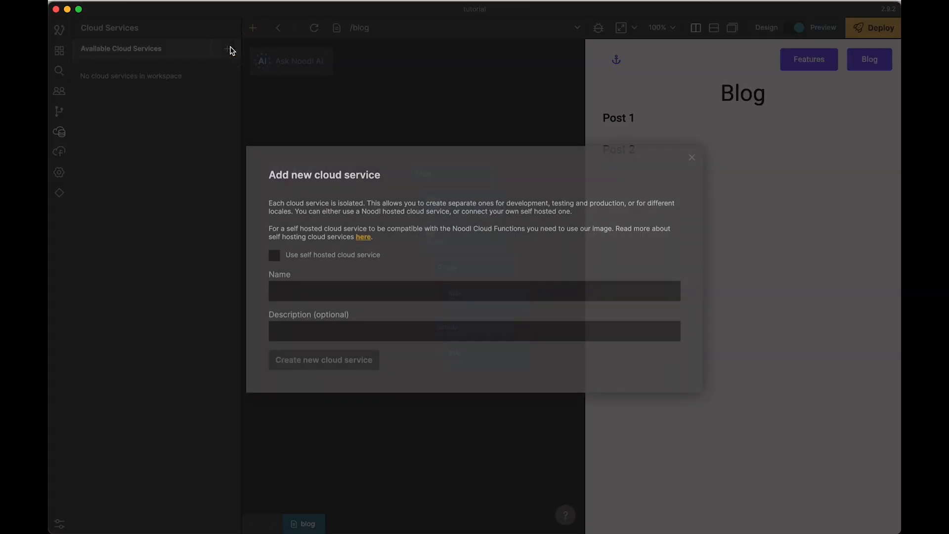
click(317, 292)
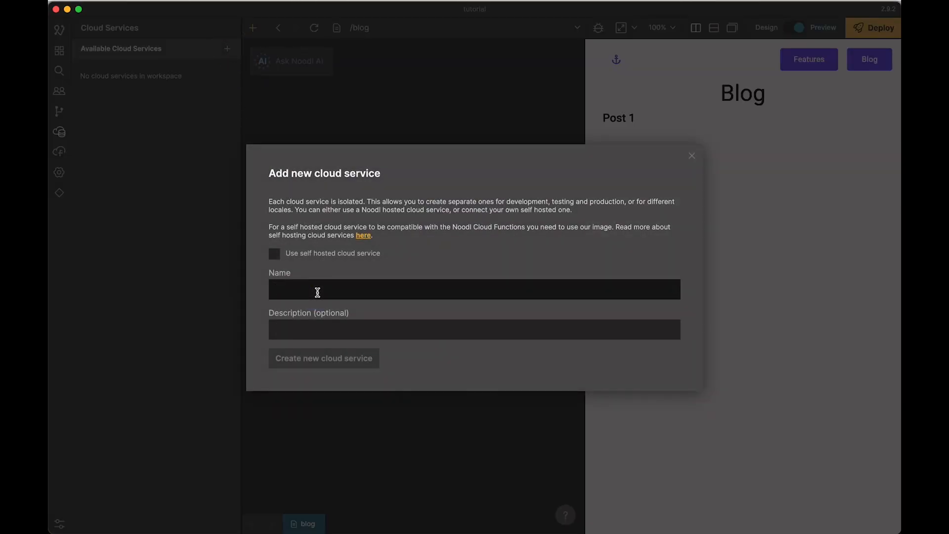
text(db)
click(323, 357)
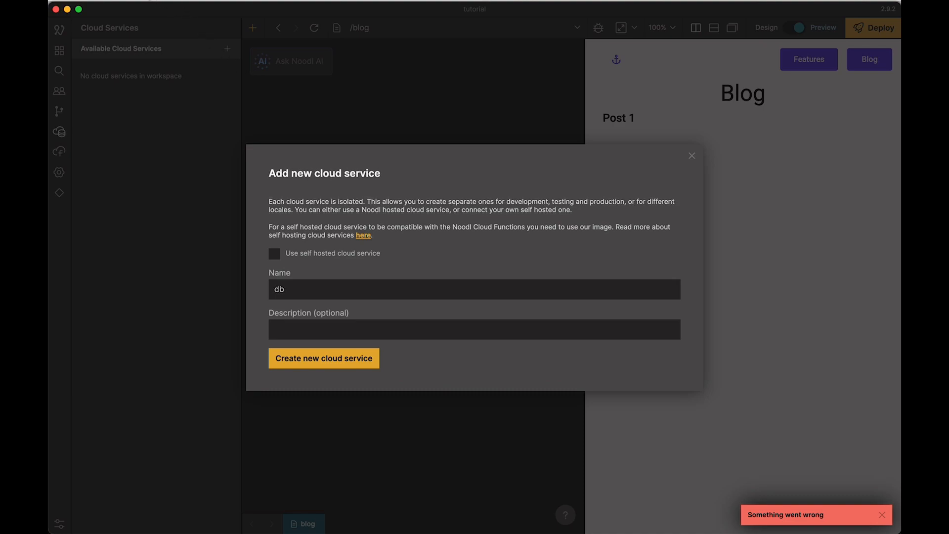
Step: Open the editor devtools, retry creating the cloud service, and examine the error detail logged in the console
click(146, 0)
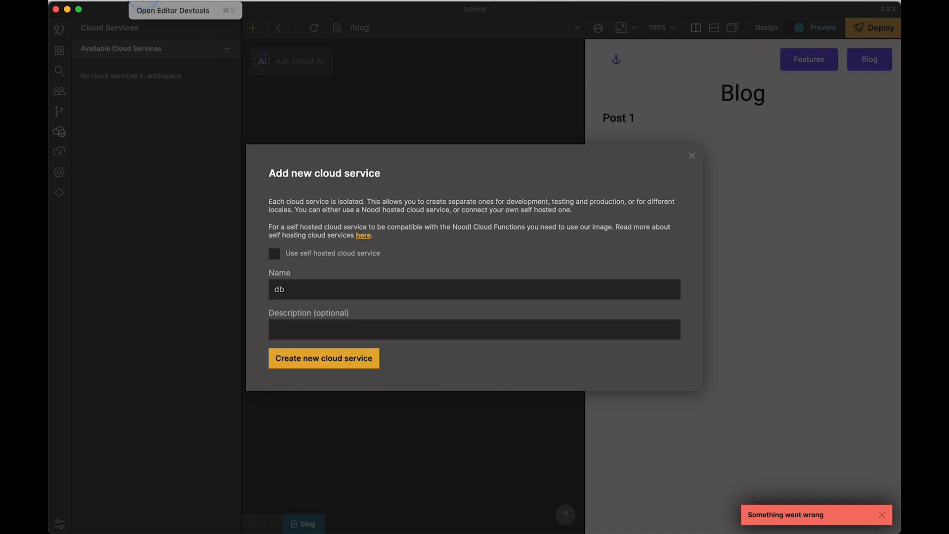
click(149, 11)
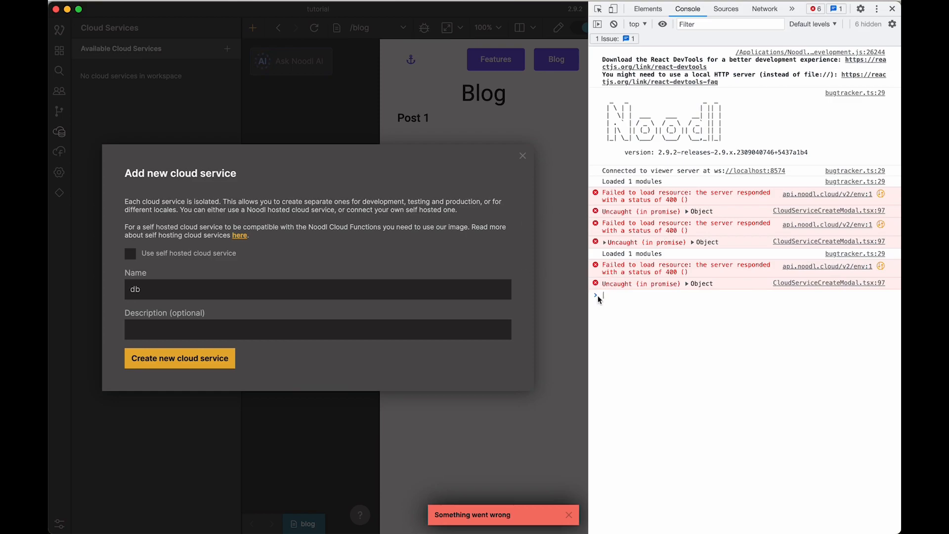
click(176, 359)
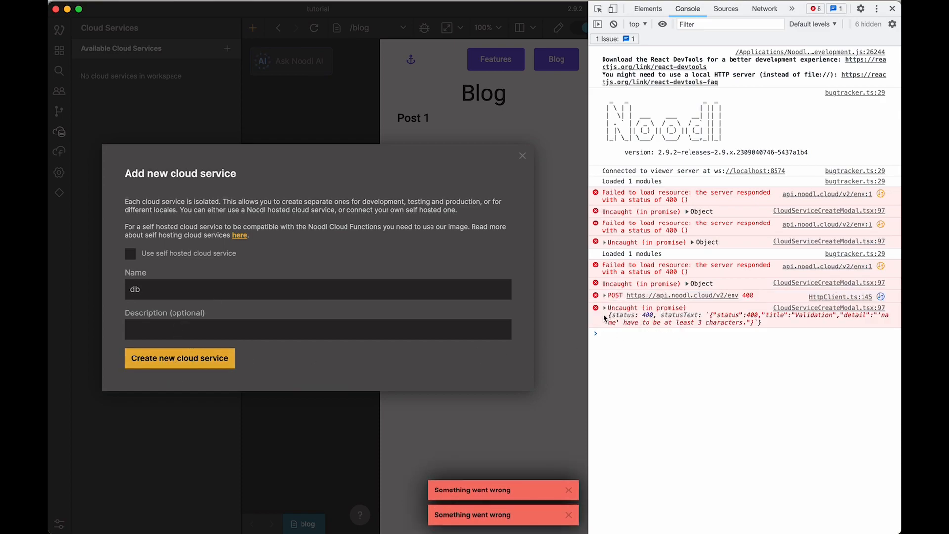
click(604, 319)
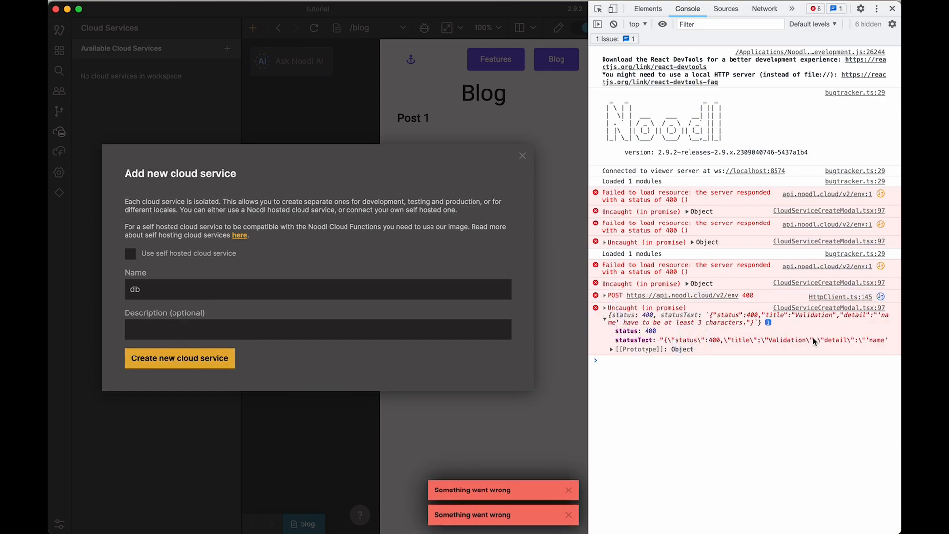
drag(676, 322, 720, 323)
Step: Change the cloud service's name to "dbb", enter "dbb" as its description, and create it
click(212, 292)
text(b)
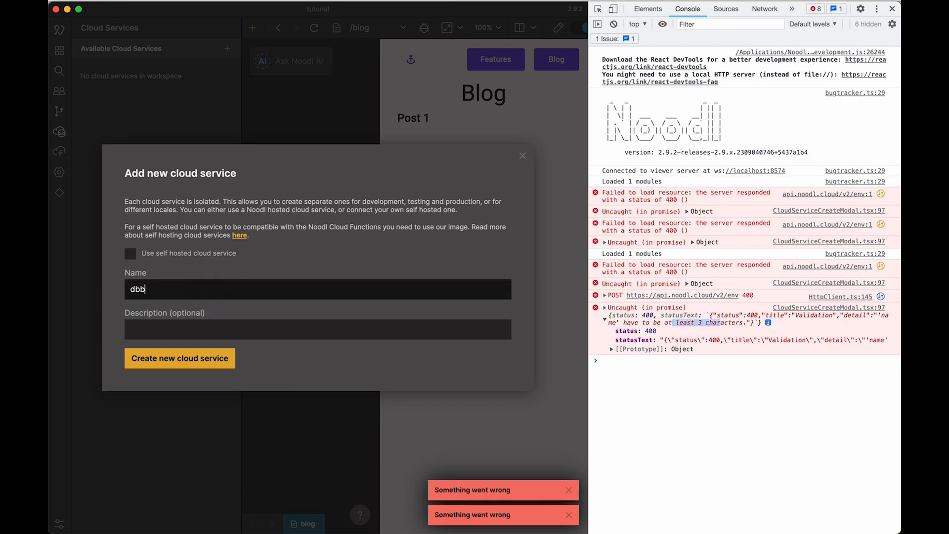
click(206, 323)
text(dbb)
click(186, 362)
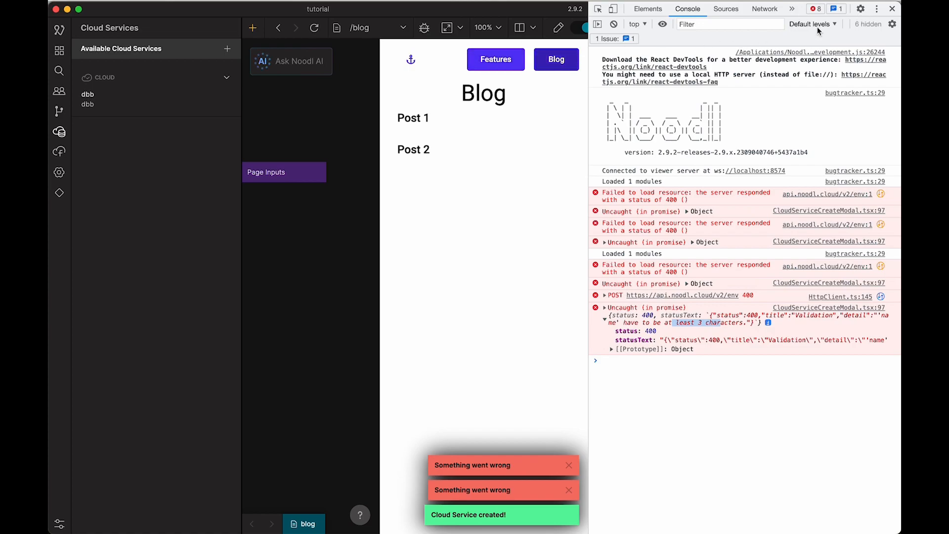
Step: Close the editor devtools and dismiss the remaining error notifications
click(892, 10)
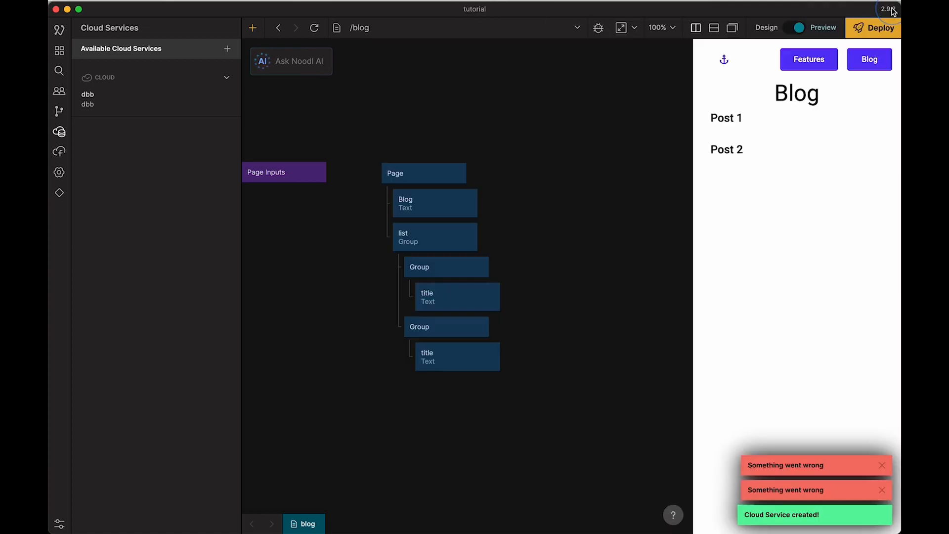
click(883, 488)
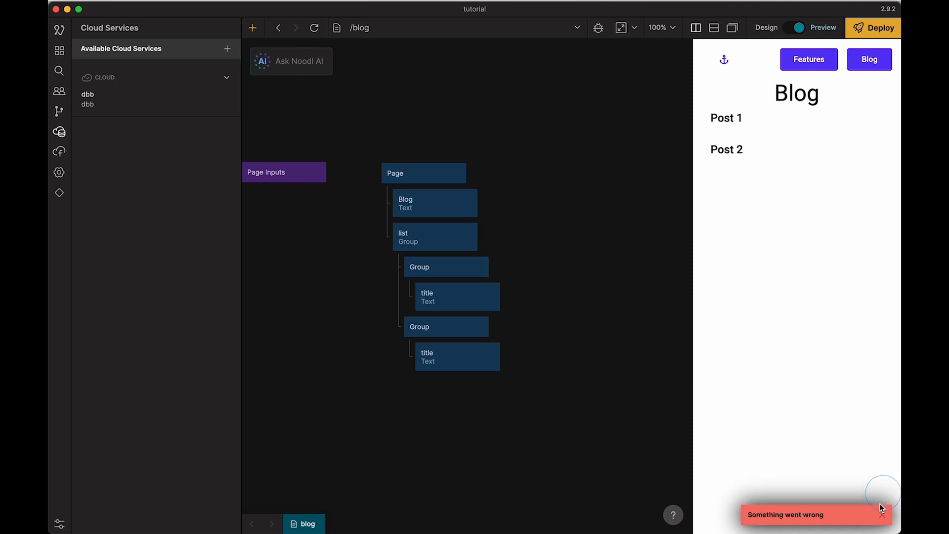
click(882, 514)
Step: Open the dashboard of the dbb cloud service and reposition its window slightly
click(110, 97)
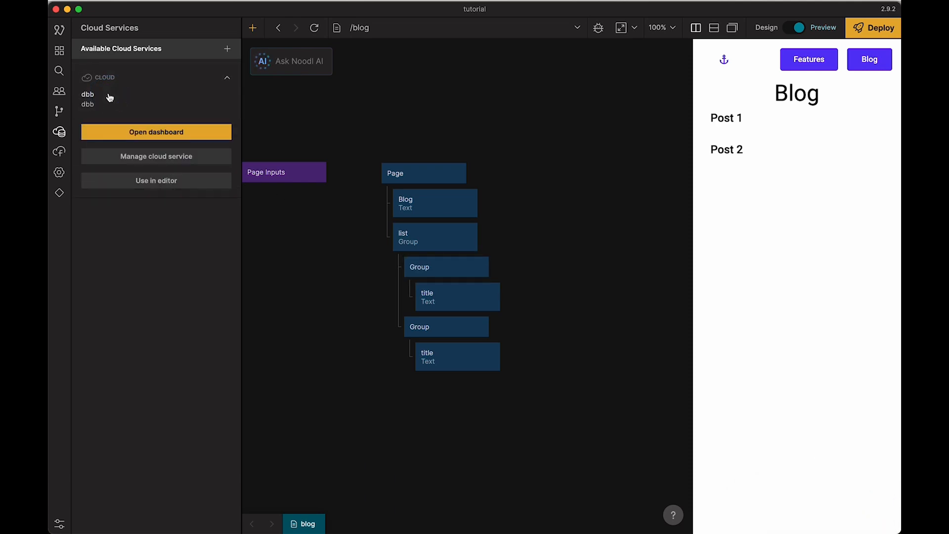
click(156, 131)
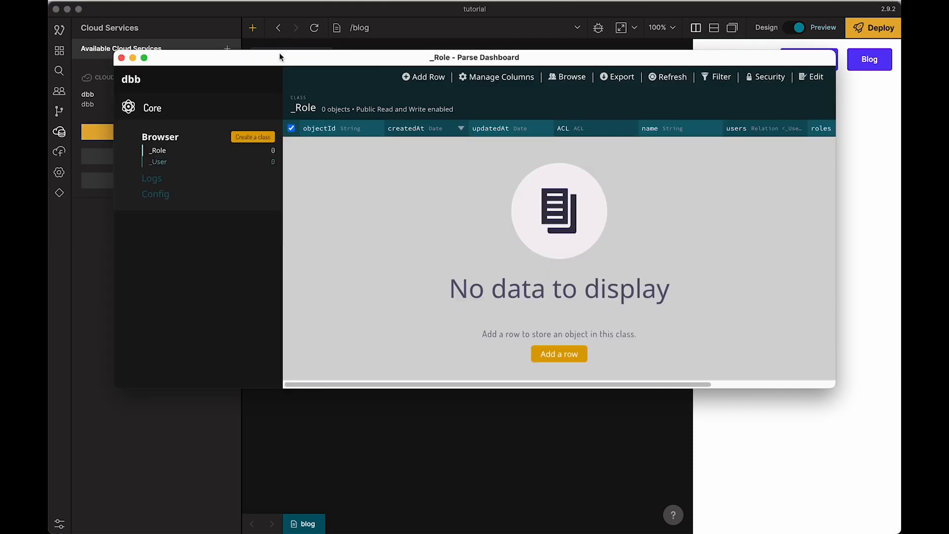
drag(279, 54, 277, 60)
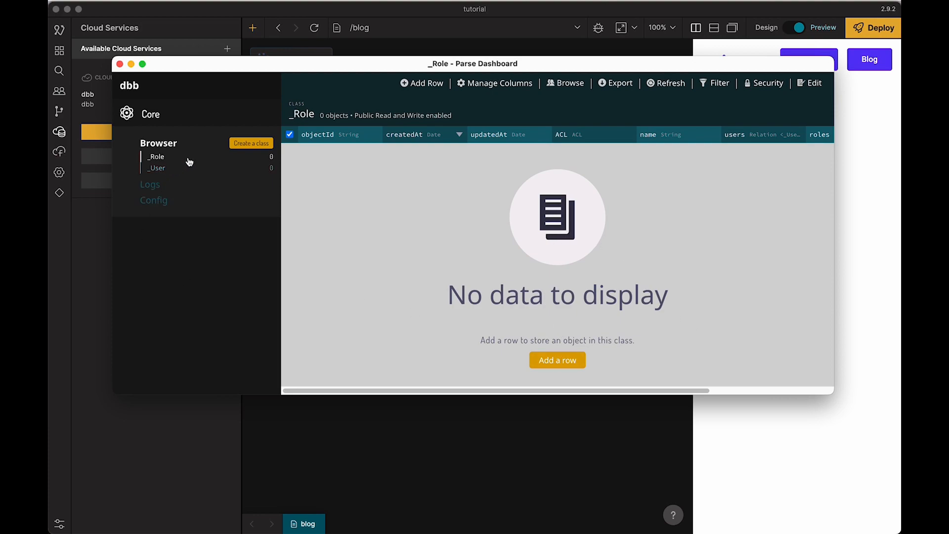
Step: Switch back to the Bubble editor and view the post data type's fields for comparison
key(super+Tab)
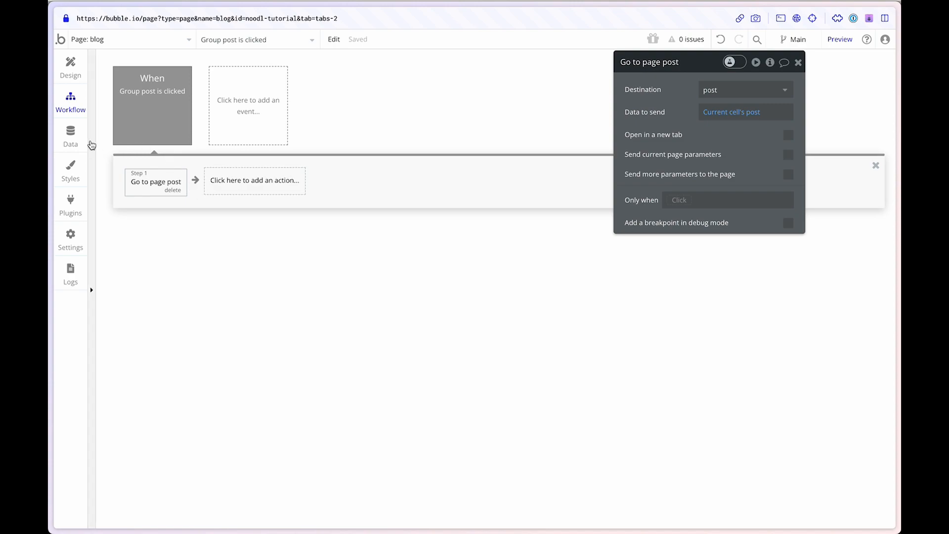
click(84, 133)
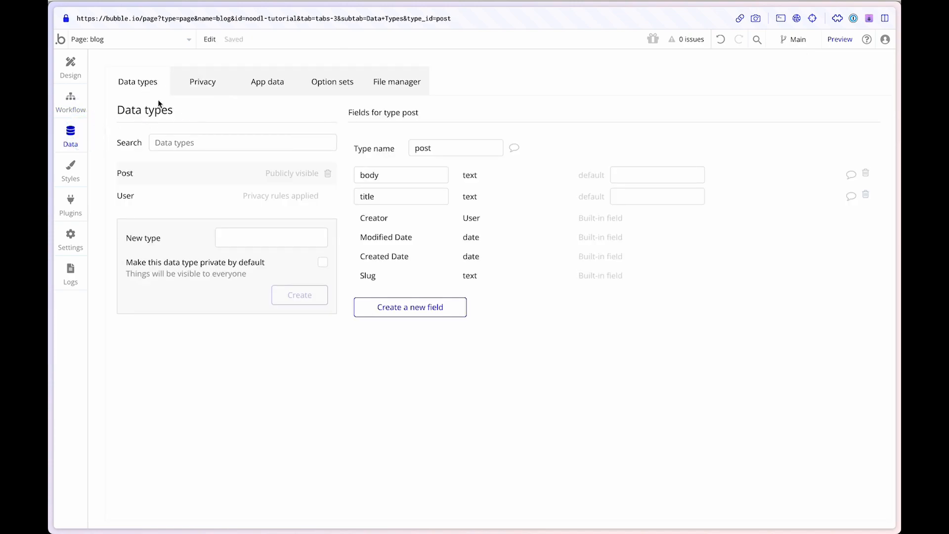
Step: Switch back to the Parse Dashboard and create a custom class named "post", continuing to its column setup
key(super+Tab)
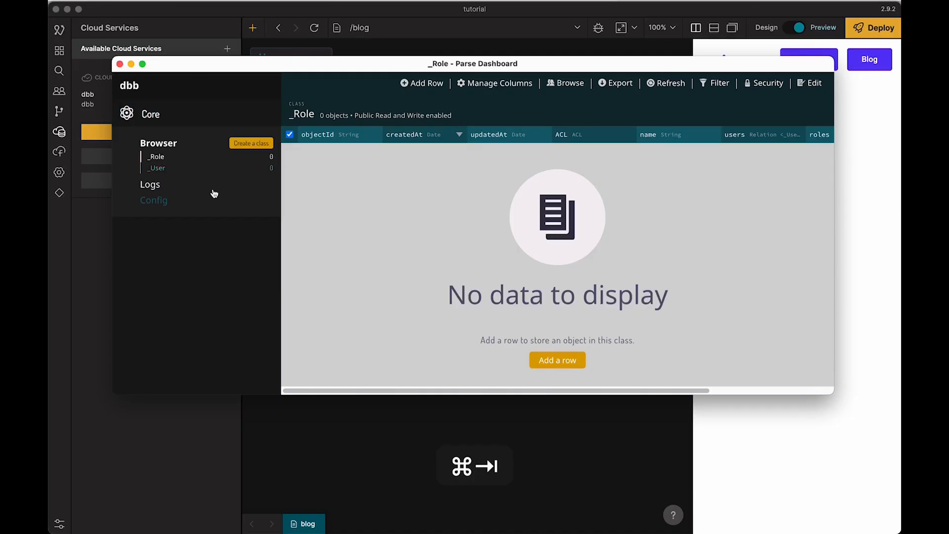
click(247, 143)
click(546, 258)
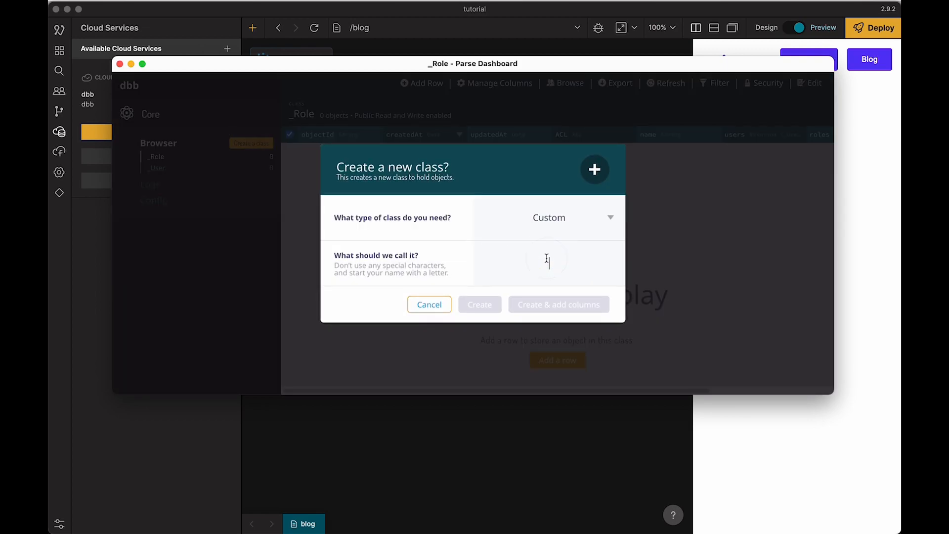
text(post)
click(541, 305)
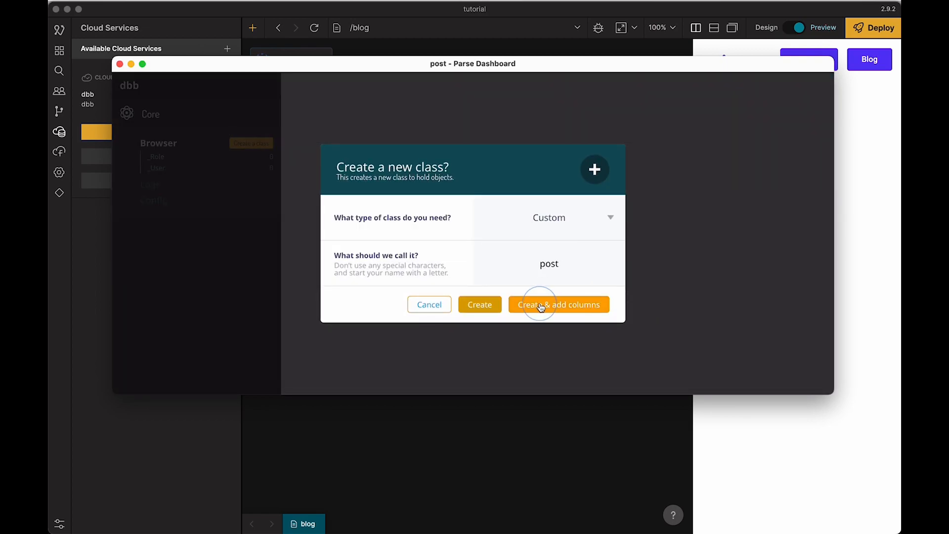
Step: Add two String columns named "title" and "body" to the post class, then finish adding columns
click(549, 222)
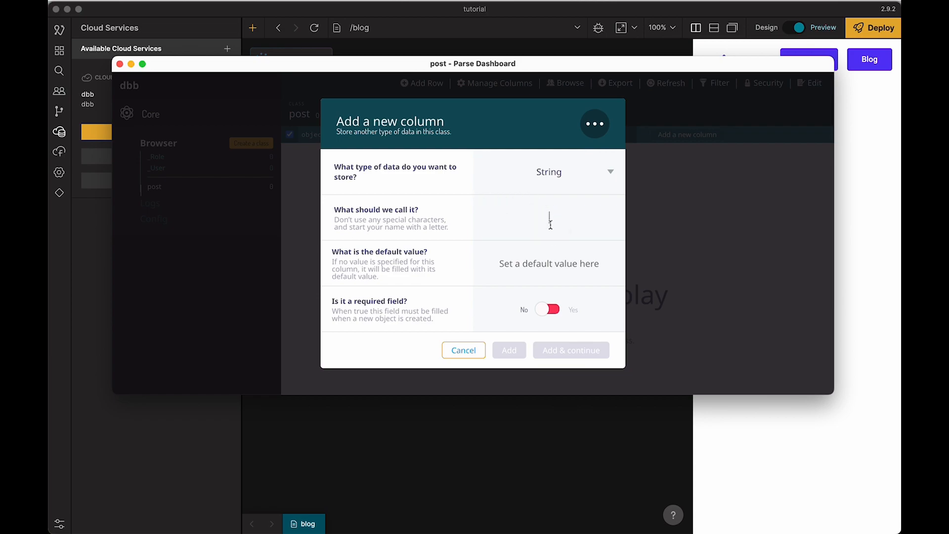
text(title)
click(561, 350)
click(547, 219)
text(body)
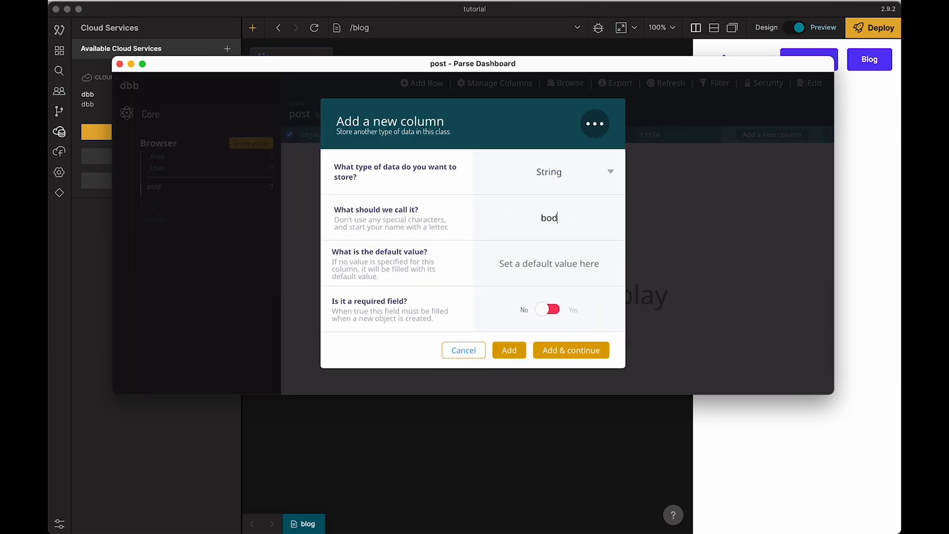
click(559, 349)
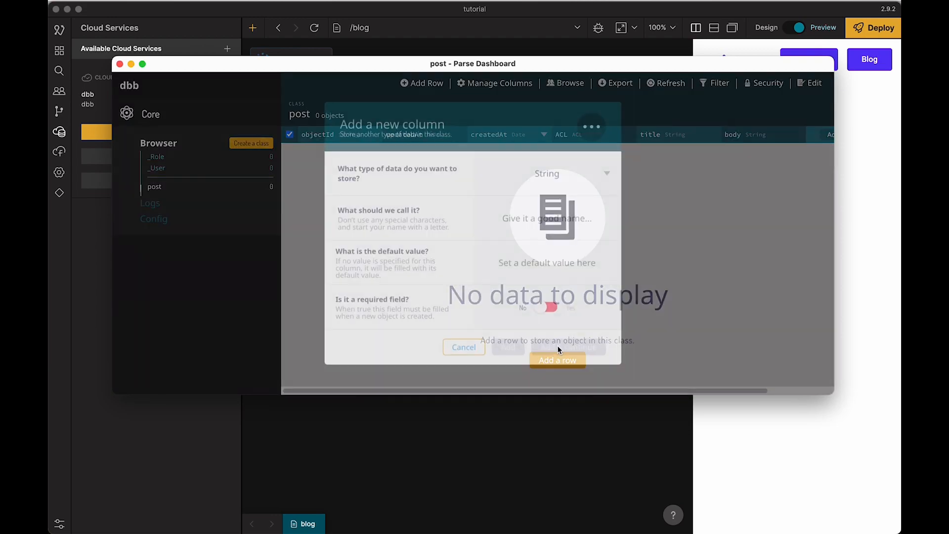
click(462, 350)
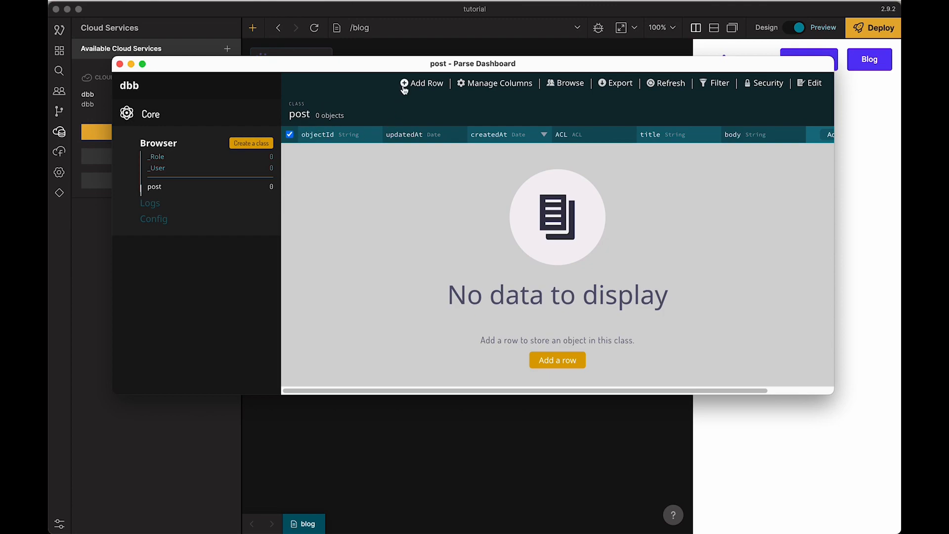
Step: Start a new row in the post class and compare its columns with the post fields in the Bubble editor
click(556, 359)
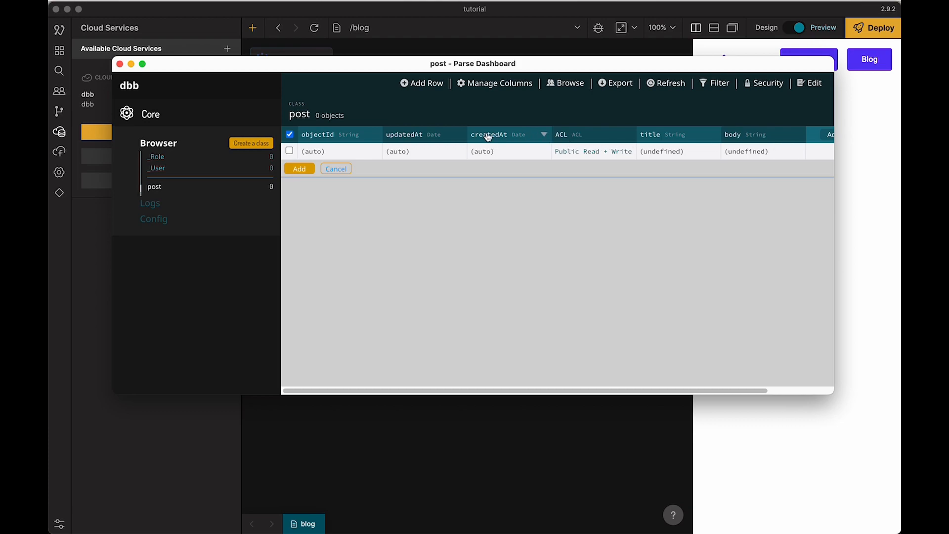
key(super+Tab)
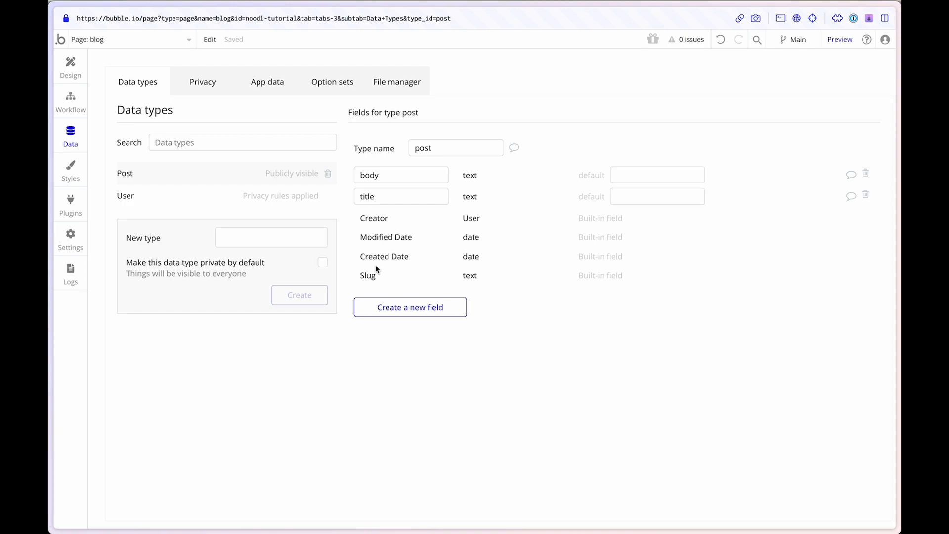
key(super+Tab)
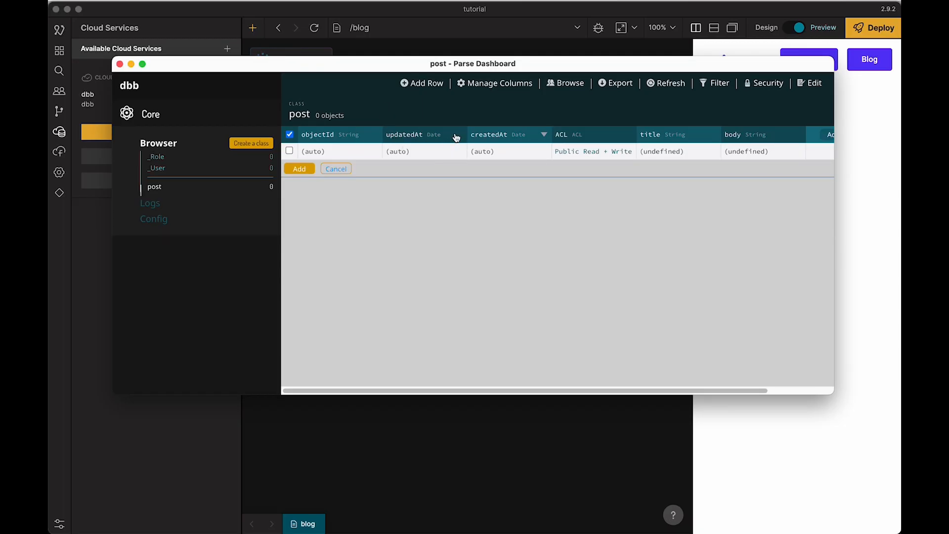
Step: Reorder the post class columns so that title comes first and body second
click(516, 85)
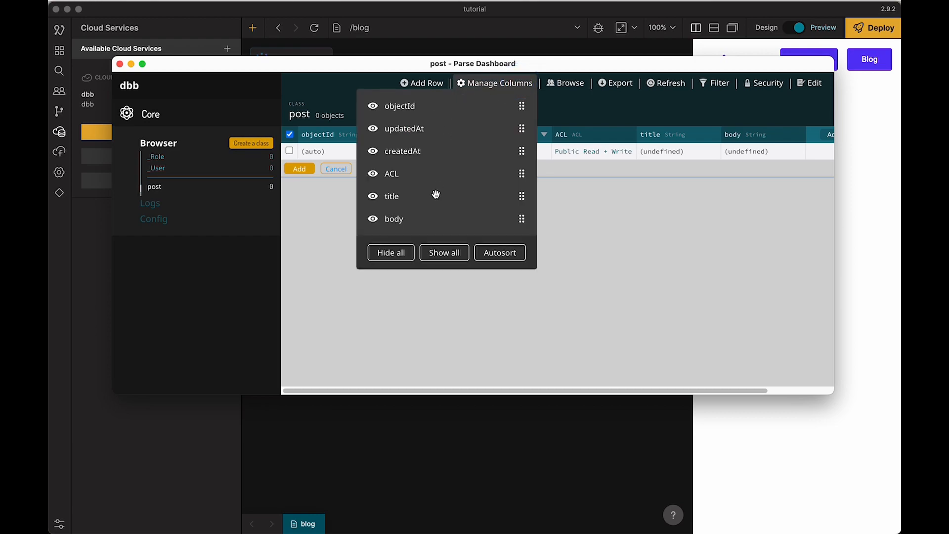
drag(520, 196, 520, 106)
drag(522, 221, 516, 129)
click(441, 294)
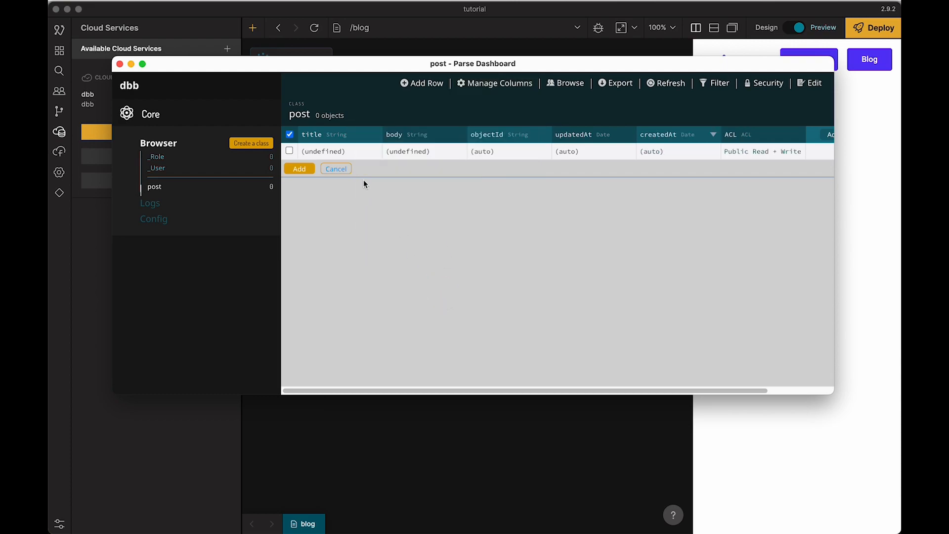
Step: Fill the new row's title with the generated lorem ipsum words "excepteur qui laboris"
click(342, 151)
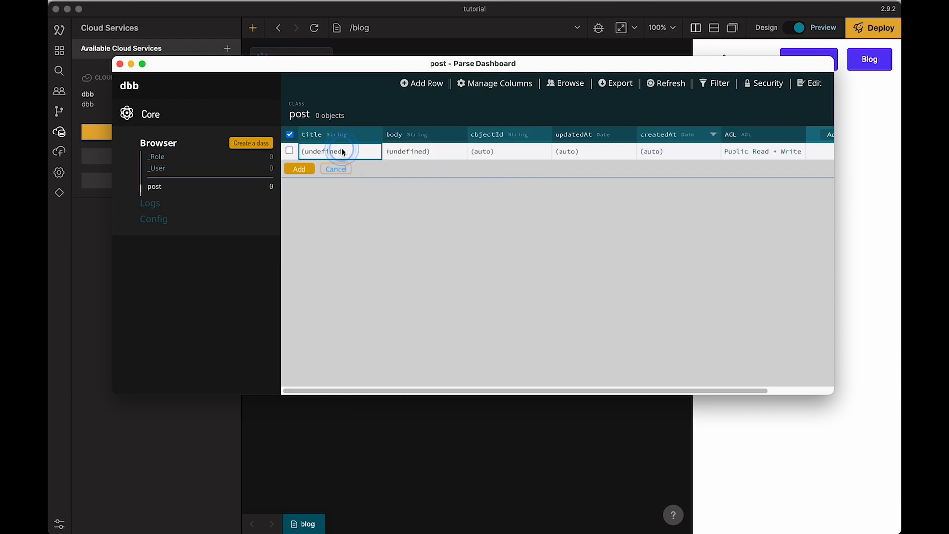
click(342, 149)
key(super+space)
text(lore)
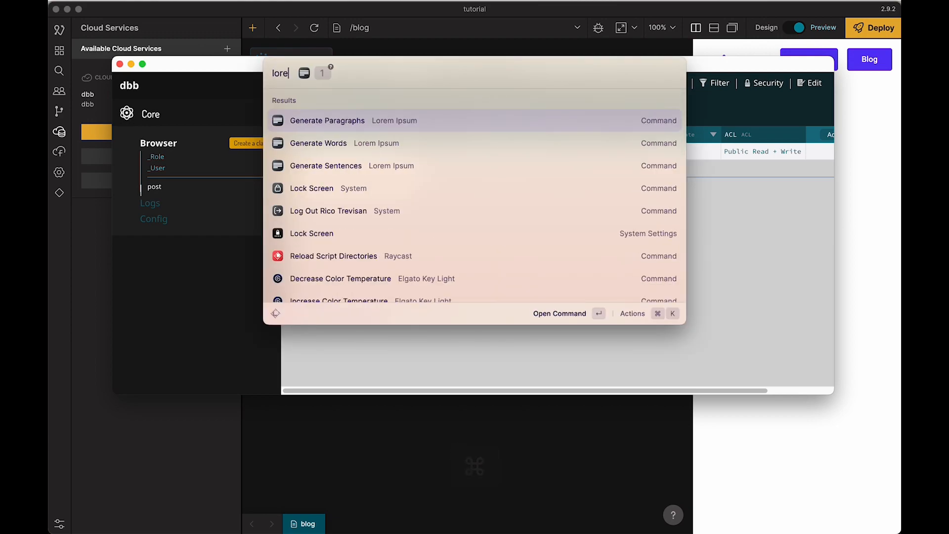
key(Down)
key(Tab)
key(Return)
key(super+v)
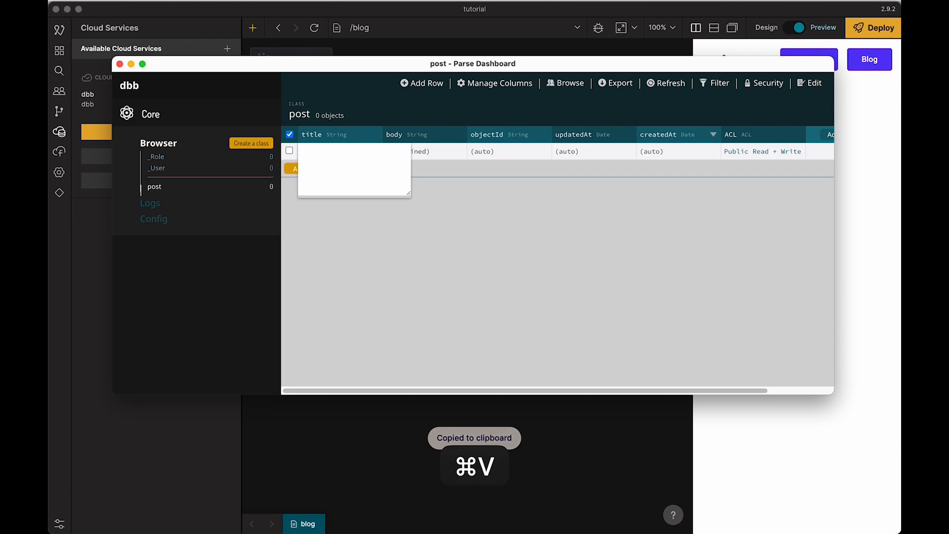
key(super+v)
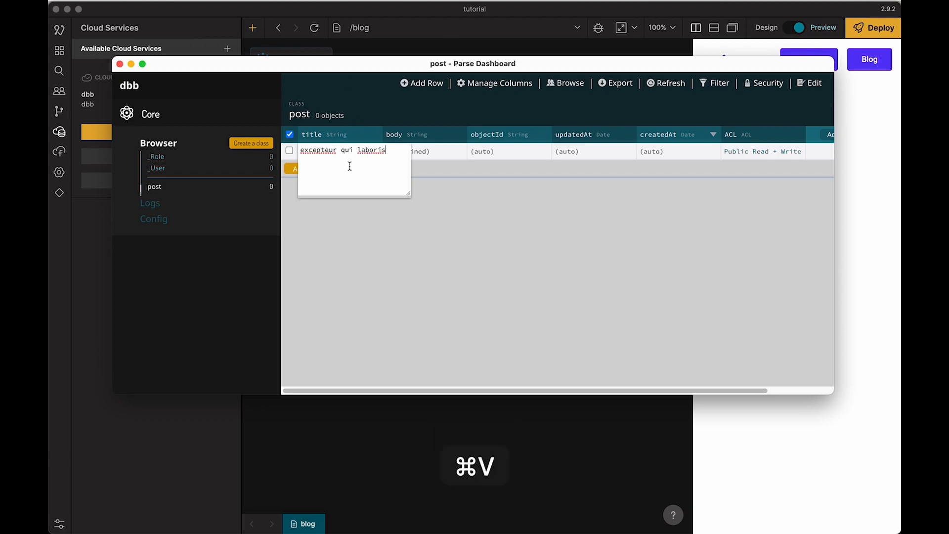
click(366, 220)
Step: Fill the row's body with three generated lorem ipsum paragraphs and save the row as a post
double_click(423, 151)
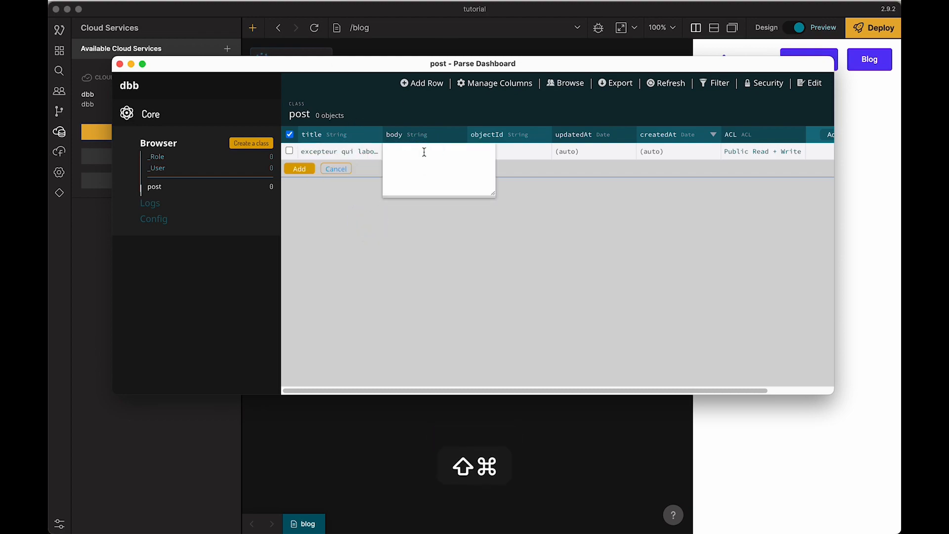
key(super+shift+space)
text(lorem)
key(Down)
key(Down)
key(Up)
key(Up)
key(Tab)
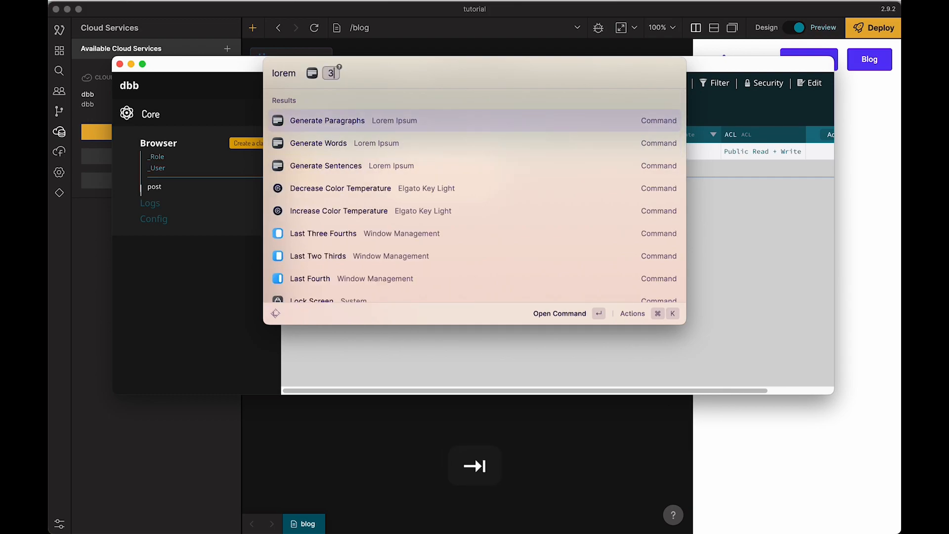
key(Return)
key(super+v)
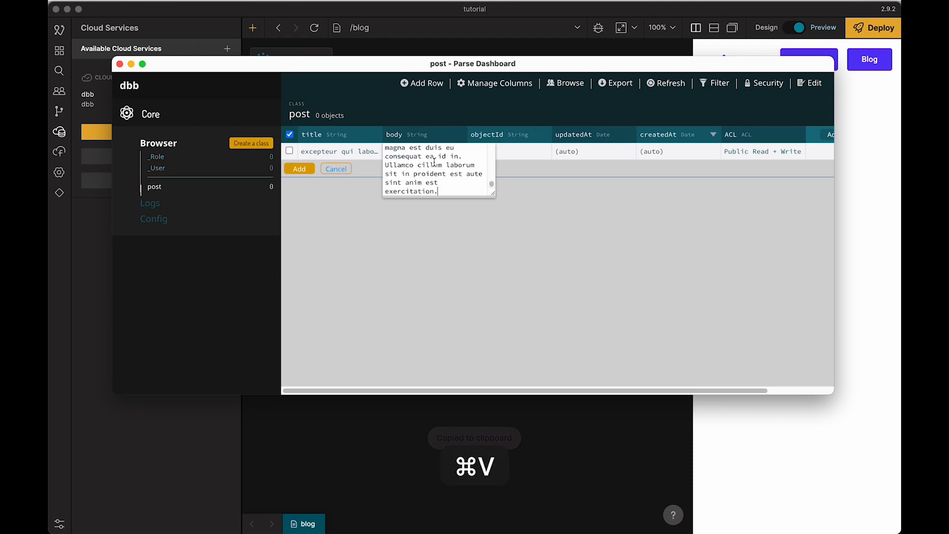
click(449, 233)
click(299, 169)
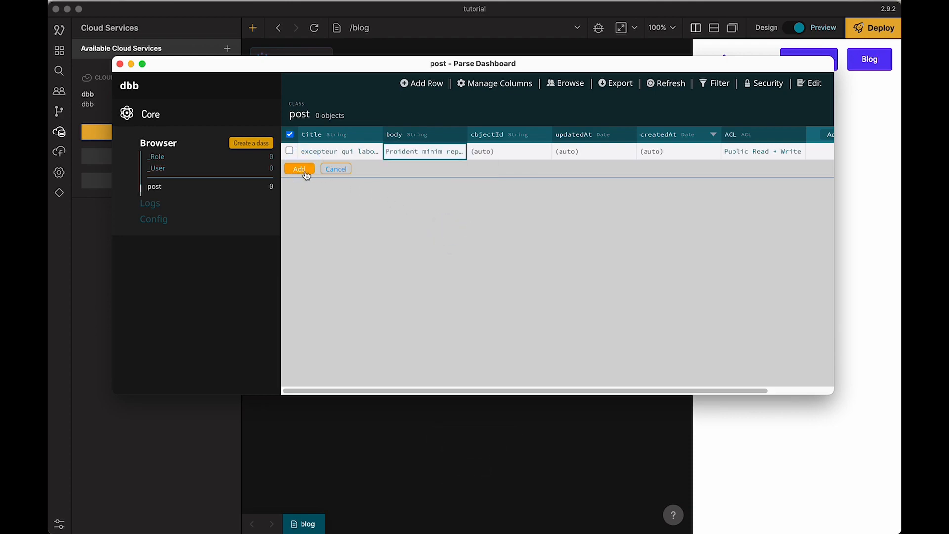
Step: Start a second post row and fill its title with generated lorem ipsum words
click(289, 170)
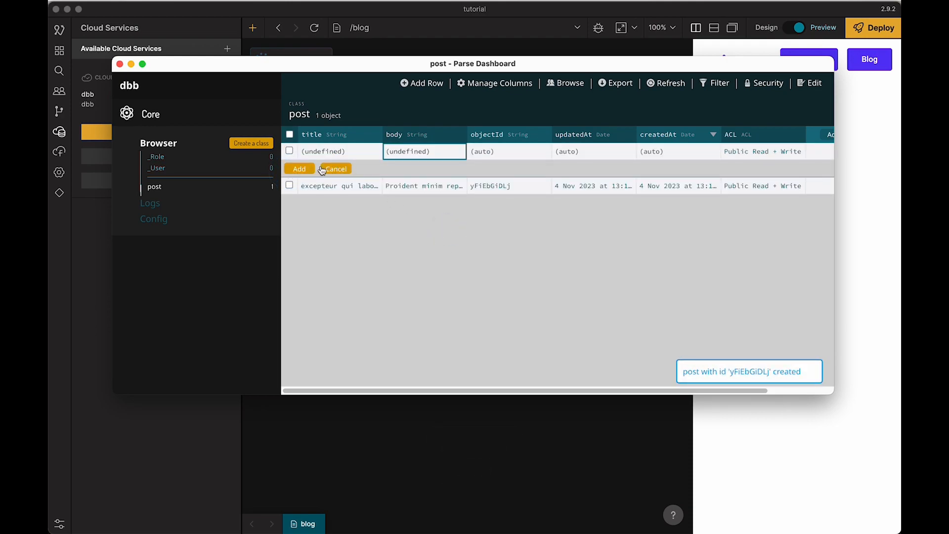
double_click(312, 151)
key(super+space)
text(lore)
key(Down)
key(Right)
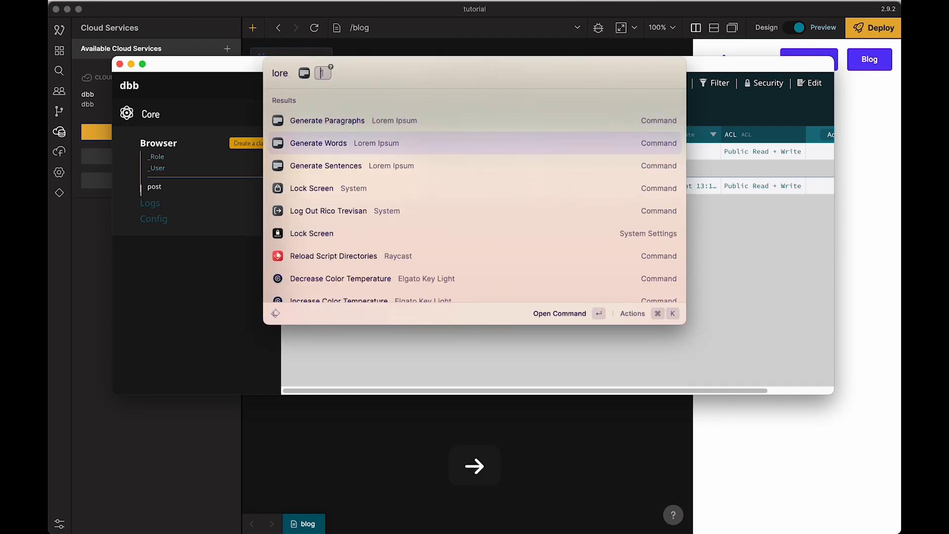
key(Return)
key(super+v)
Step: Fill the second post's body with five generated lorem ipsum paragraphs and save the row
click(419, 152)
double_click(420, 151)
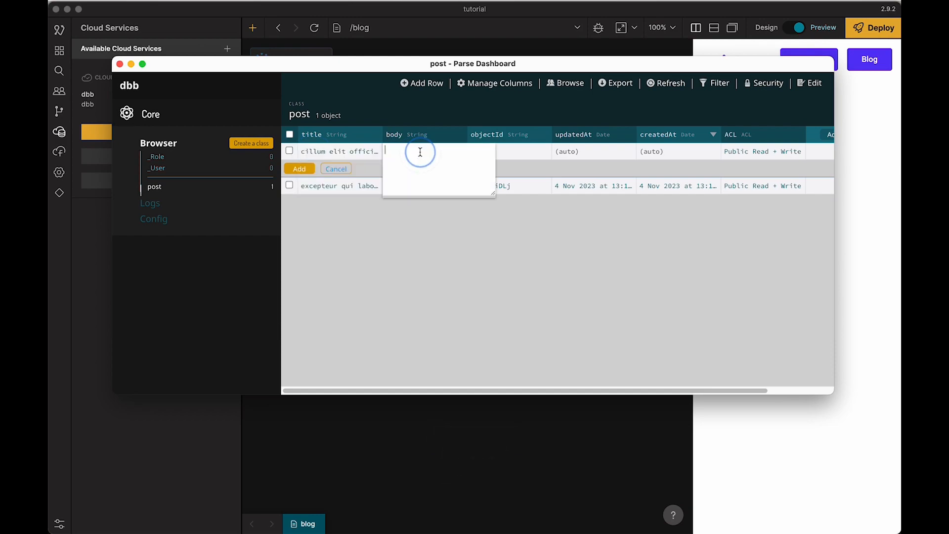
key(super+space)
text(lore)
key(Tab)
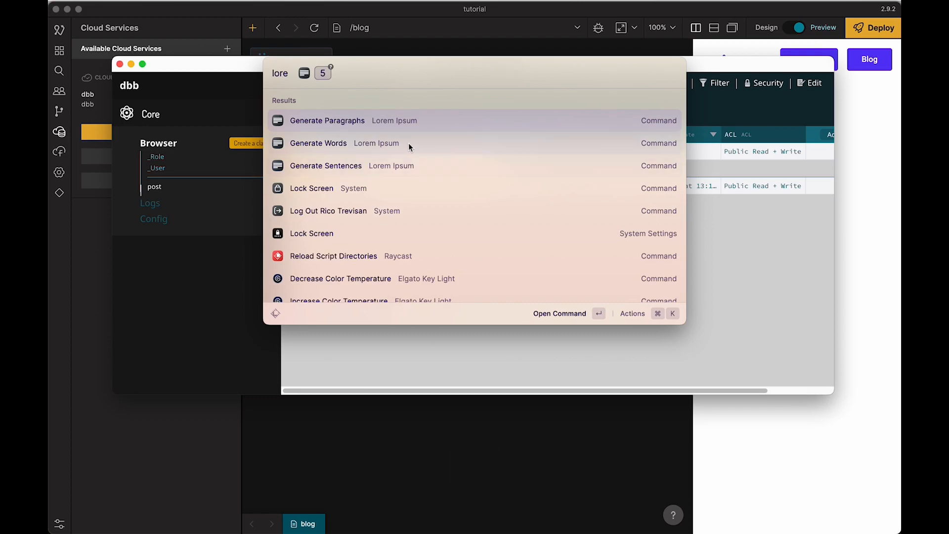
click(395, 125)
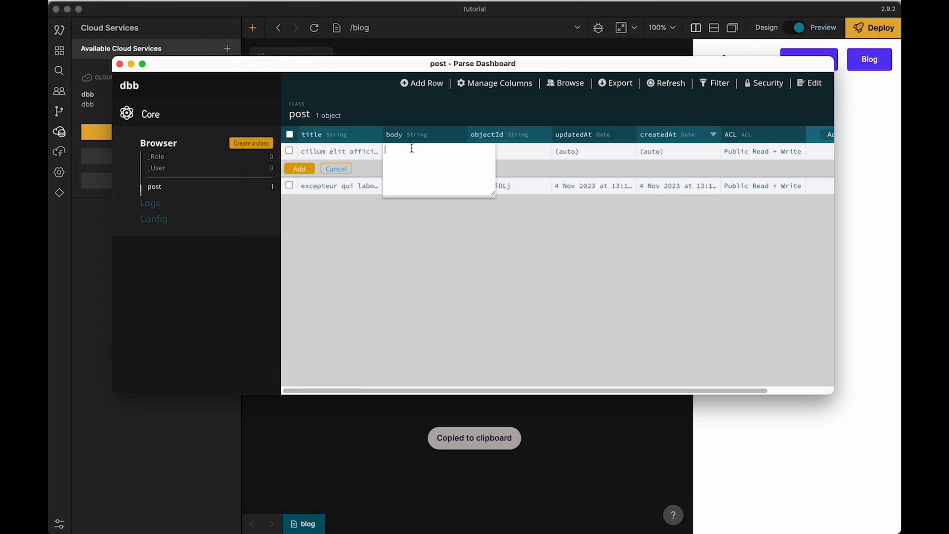
key(super+space)
text(lore)
key(Tab)
key(Return)
key(super+v)
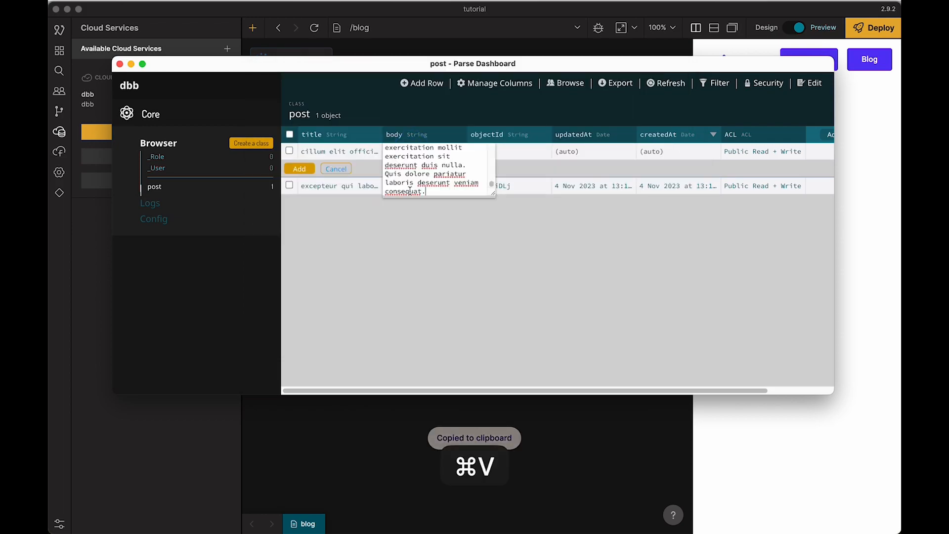
click(408, 223)
click(303, 169)
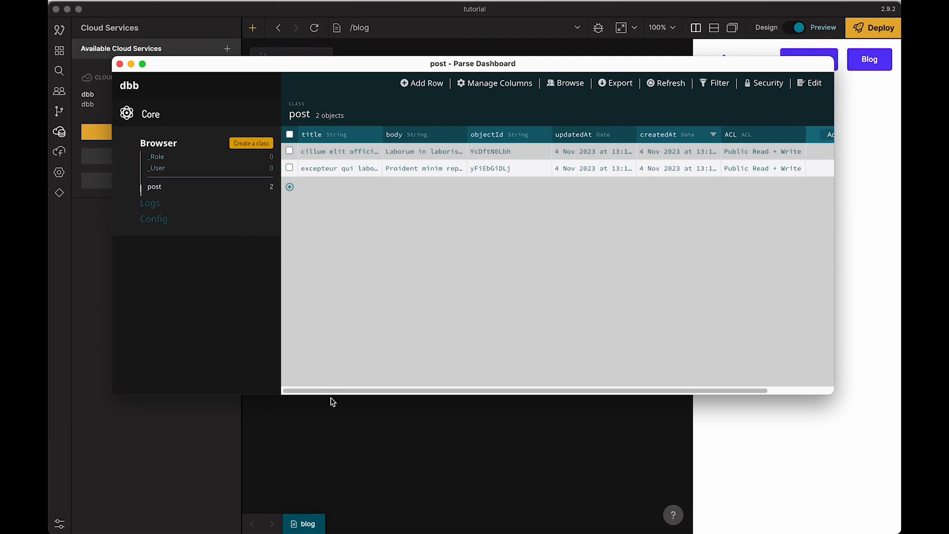
Step: Return to the Noodl editor and add a Query Records node below Page Inputs on the blog page's canvas
click(329, 421)
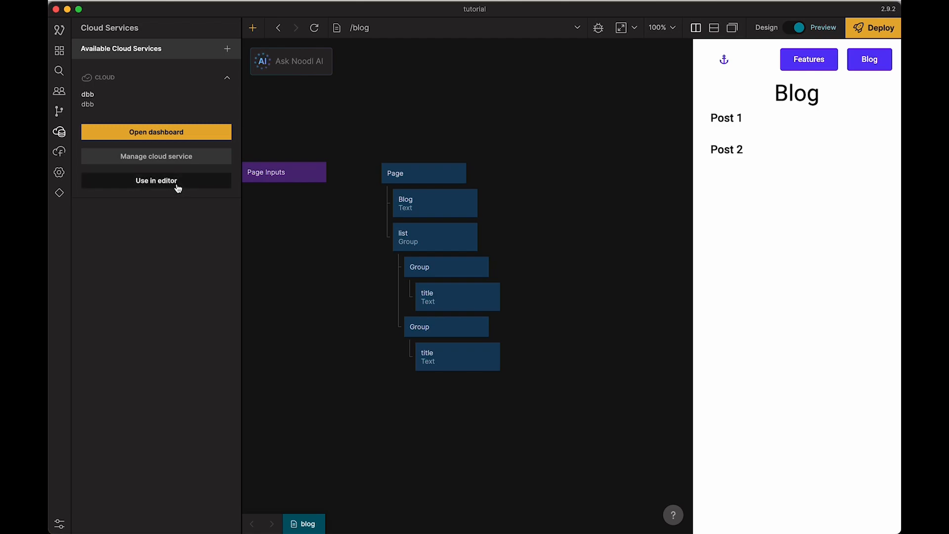
drag(292, 300, 349, 275)
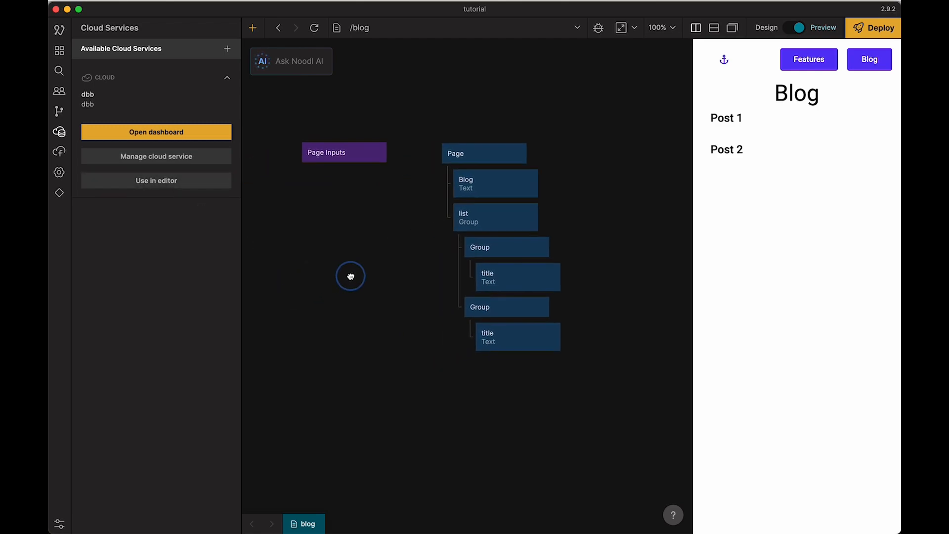
right_click(321, 267)
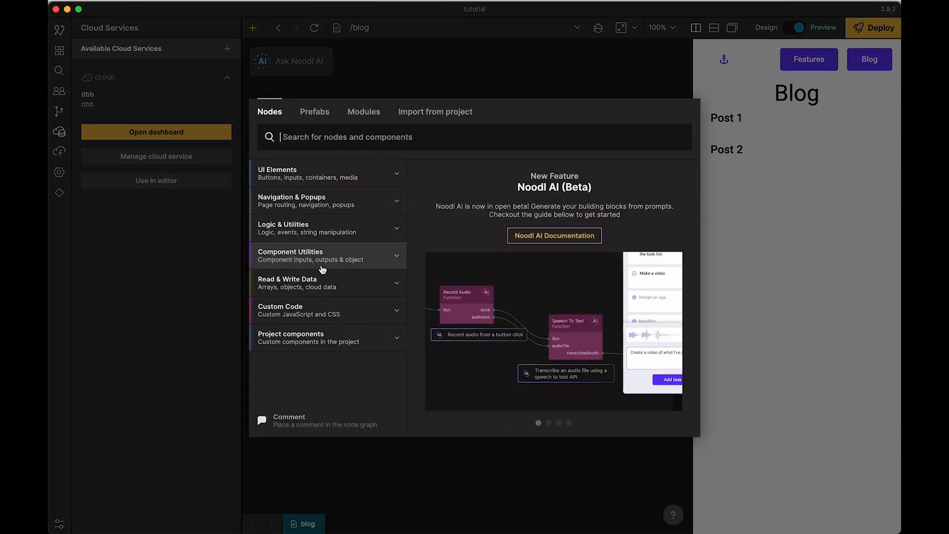
click(329, 293)
text(re)
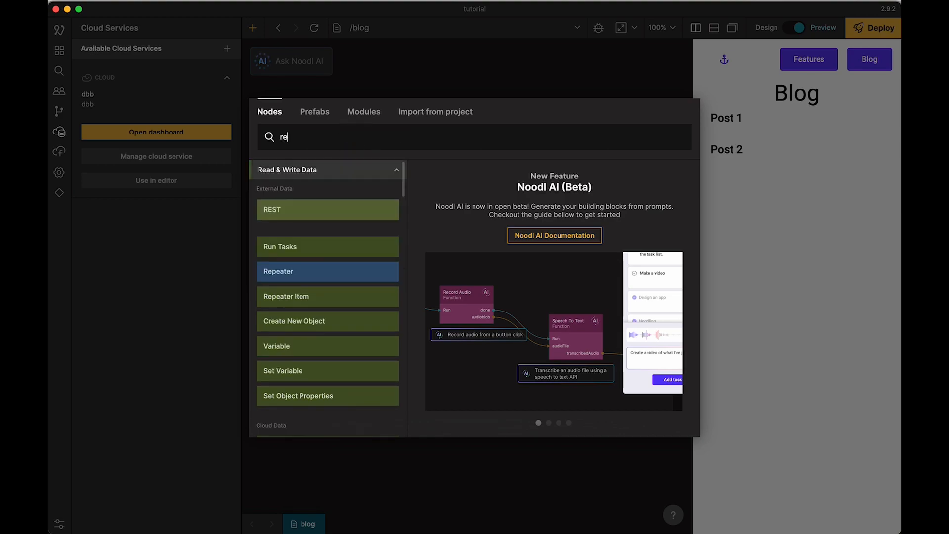
text(dord)
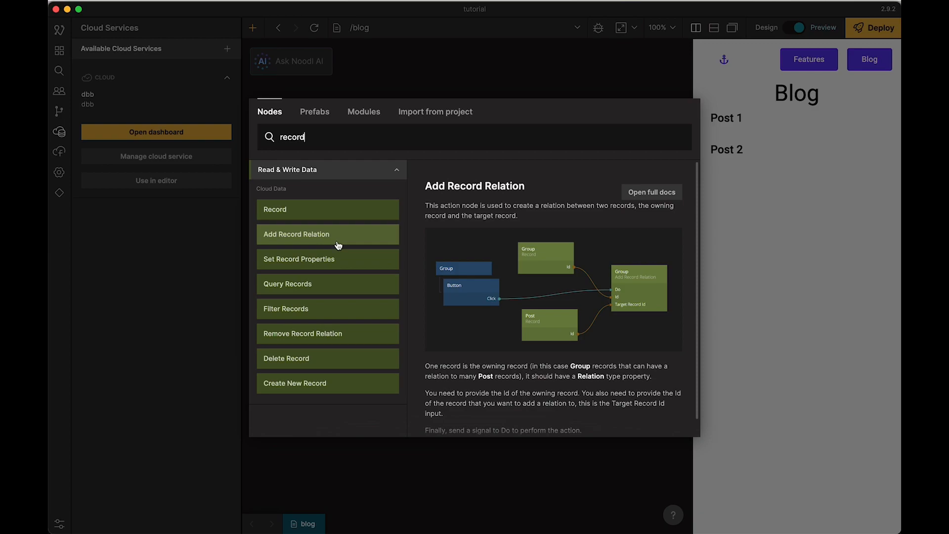
click(319, 284)
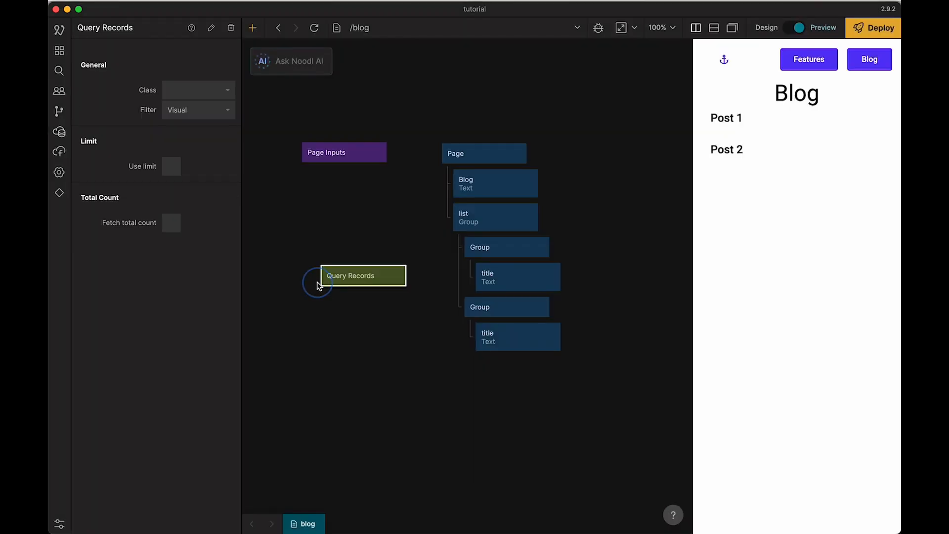
drag(359, 277, 347, 244)
Step: Check the classes offered for the Query Records node, then deselect the node and return to the cloud services
click(209, 95)
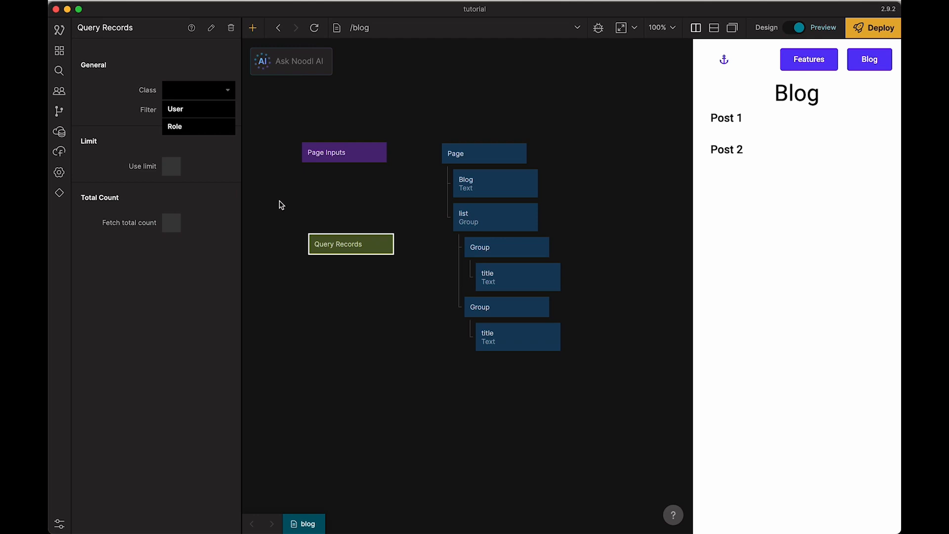
click(285, 204)
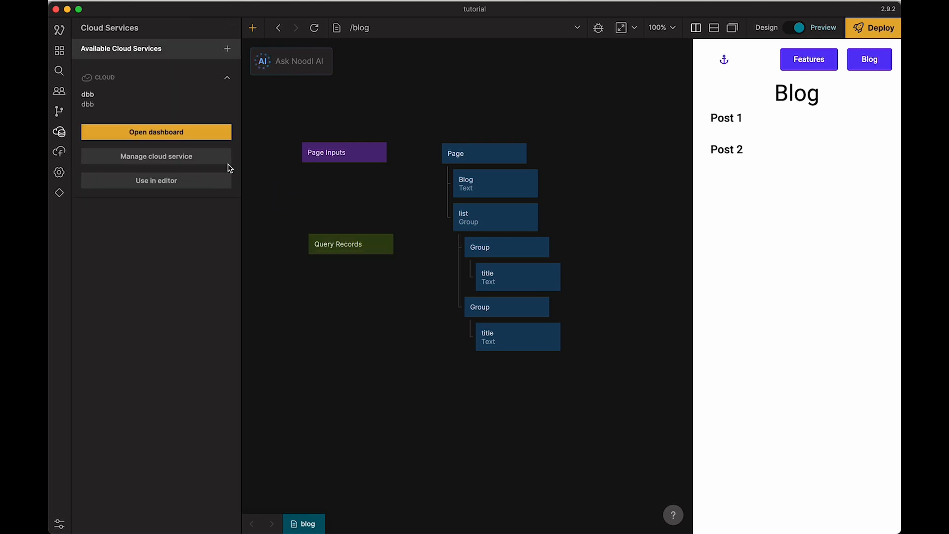
Step: Use the dbb cloud service in the editor and set the Query Records node's class to post
click(168, 181)
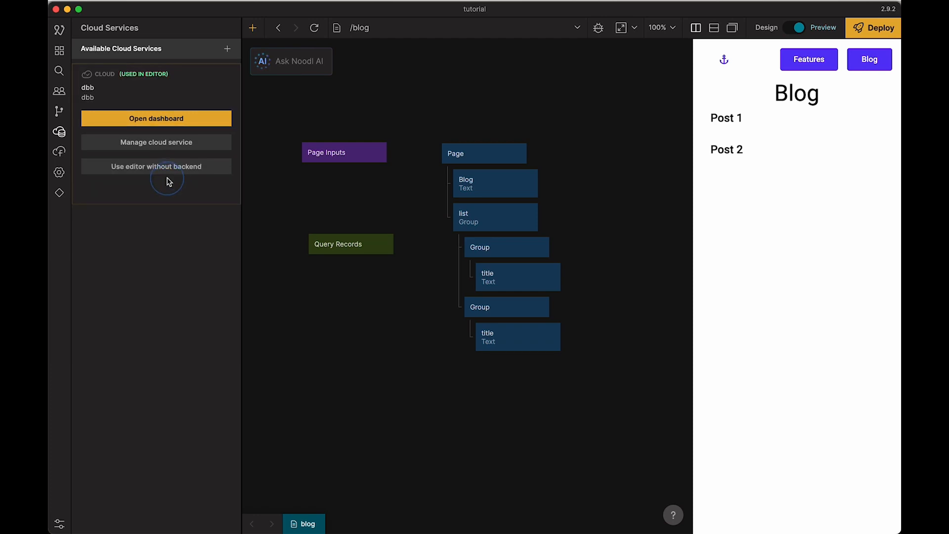
click(335, 247)
click(220, 89)
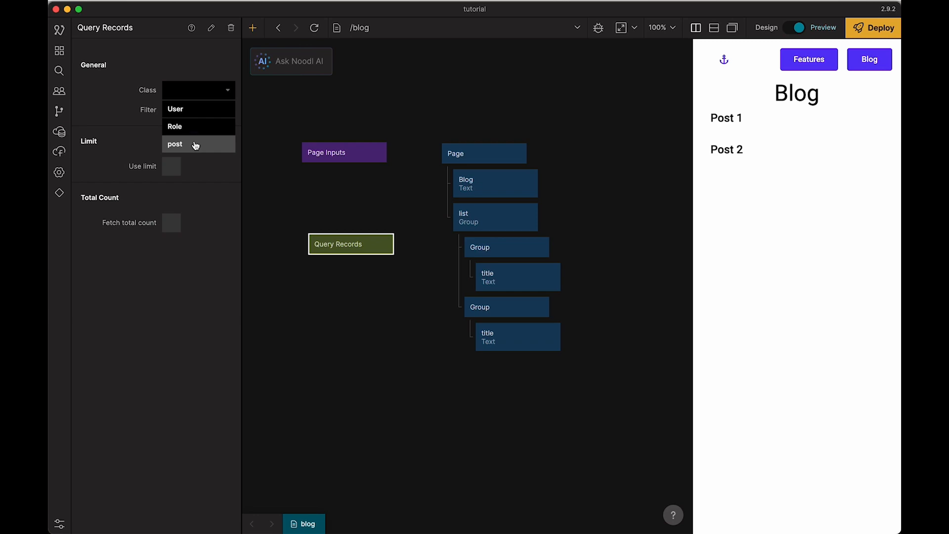
click(196, 145)
click(281, 213)
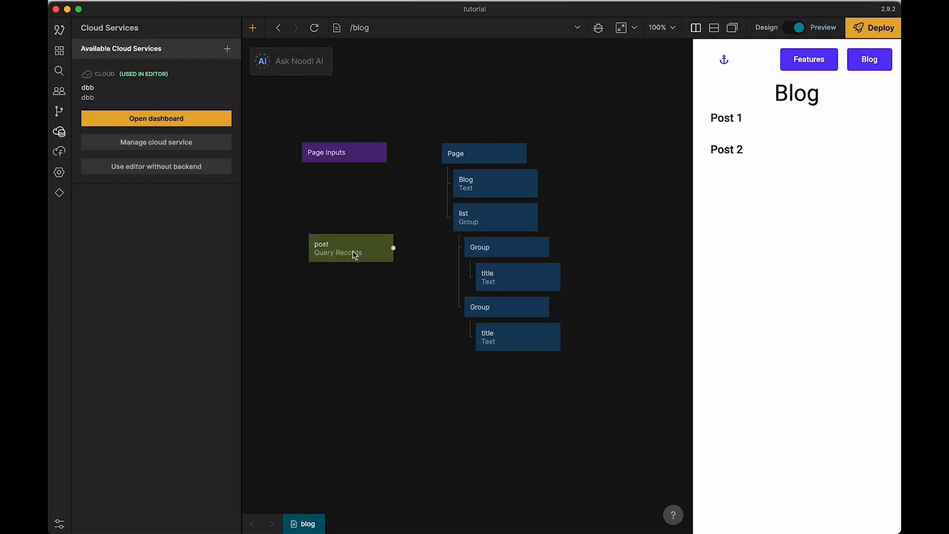
Step: Examine the title, body and metadata of both records returned by the post query node
drag(354, 254, 333, 265)
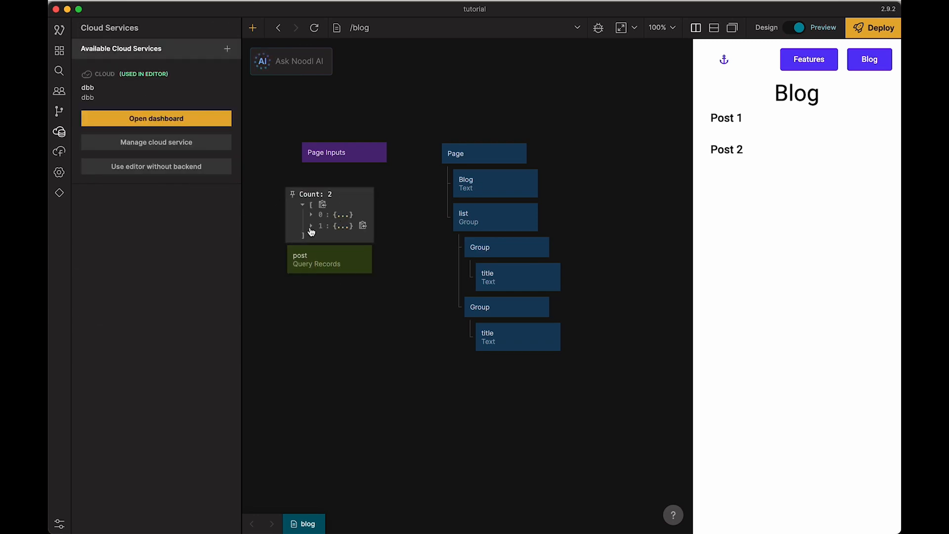
click(309, 224)
drag(361, 339, 483, 370)
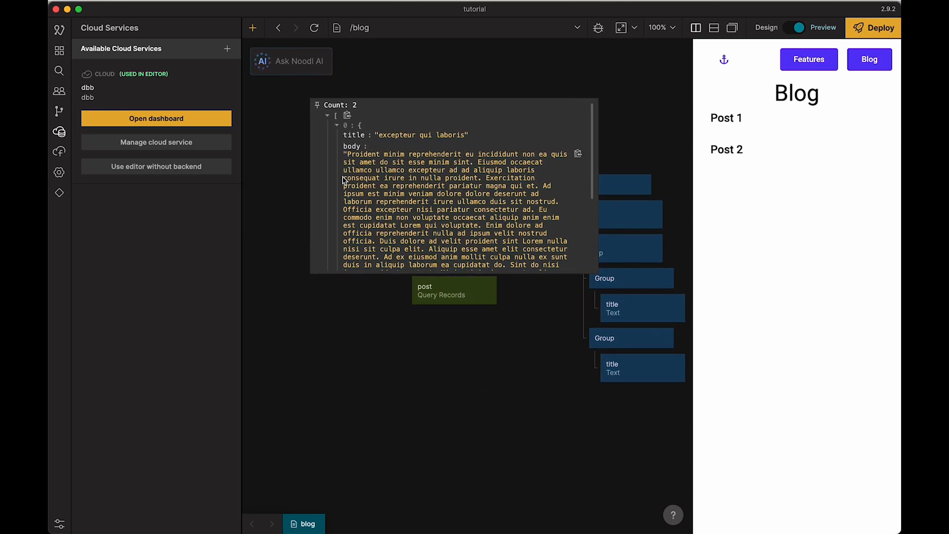
click(339, 126)
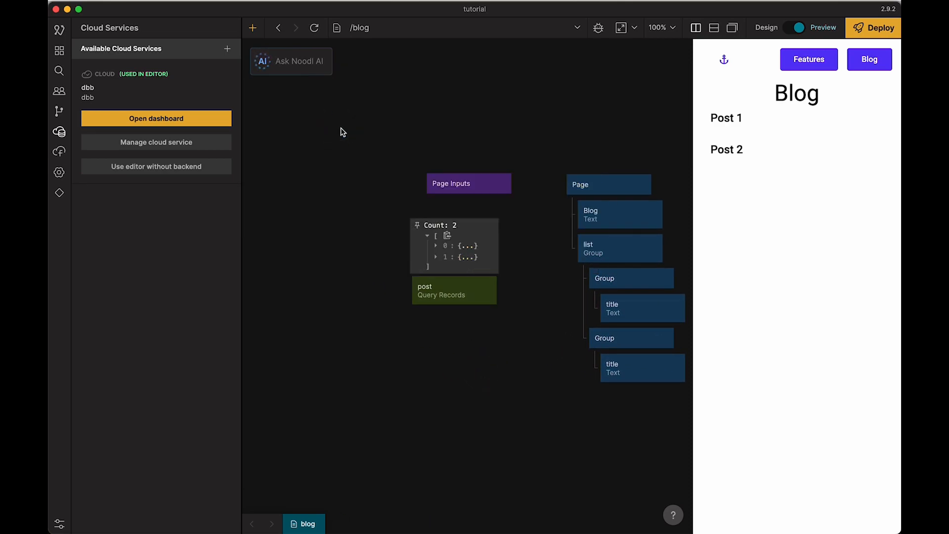
click(436, 255)
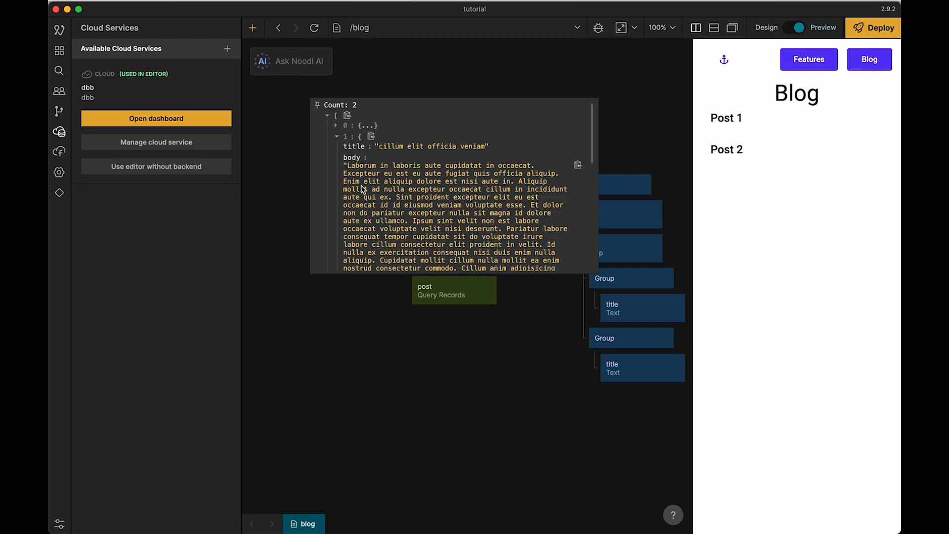
scroll(366, 196, down, 10)
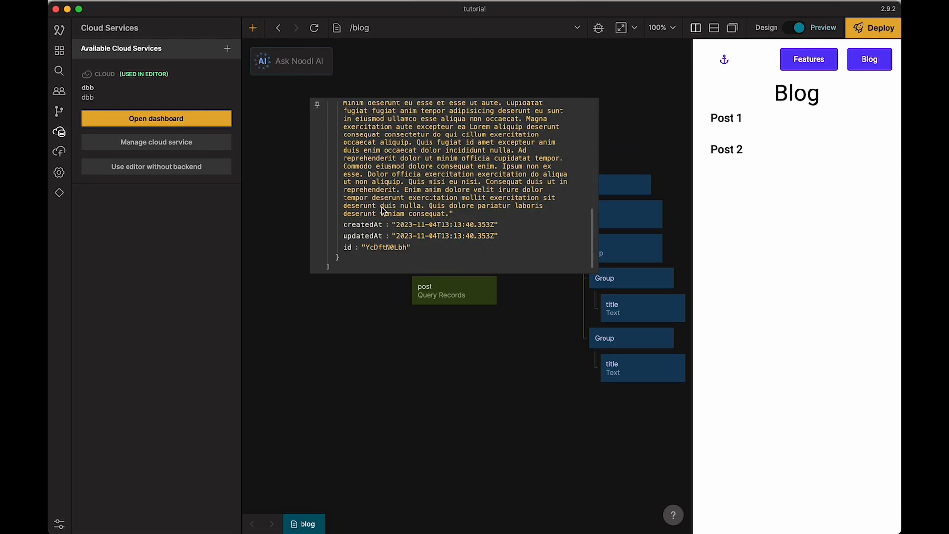
click(375, 302)
Step: Move the post query node further from the page hierarchy and widen the preview area
mouse_move(455, 296)
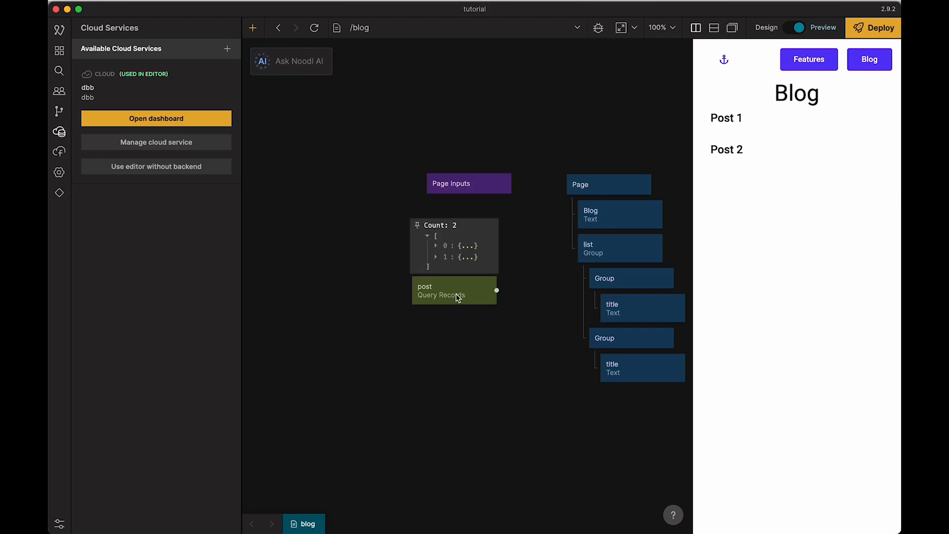
drag(440, 287, 404, 284)
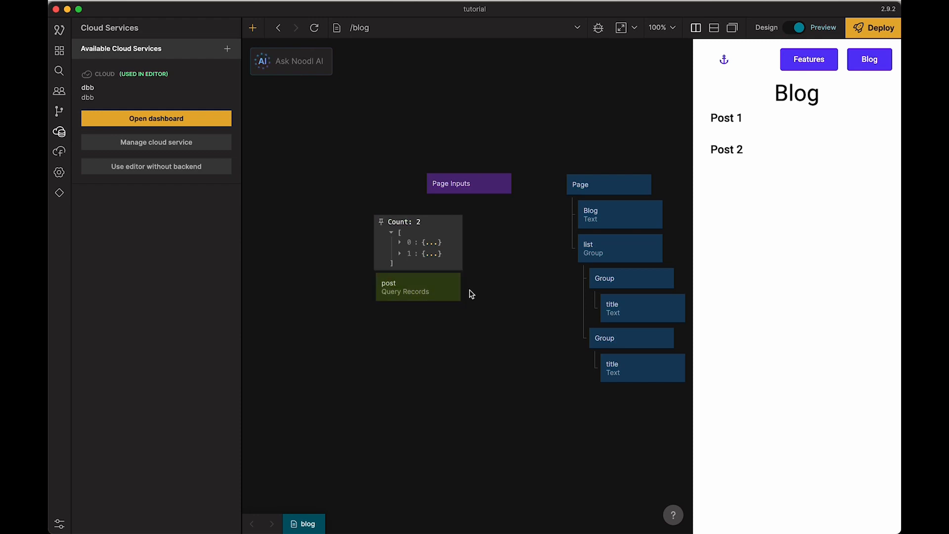
drag(506, 289, 444, 288)
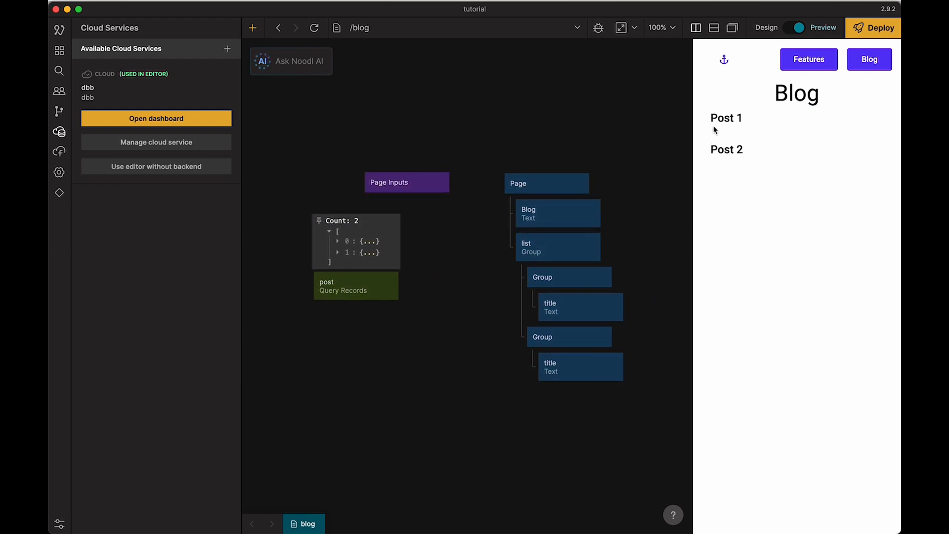
drag(693, 158, 649, 159)
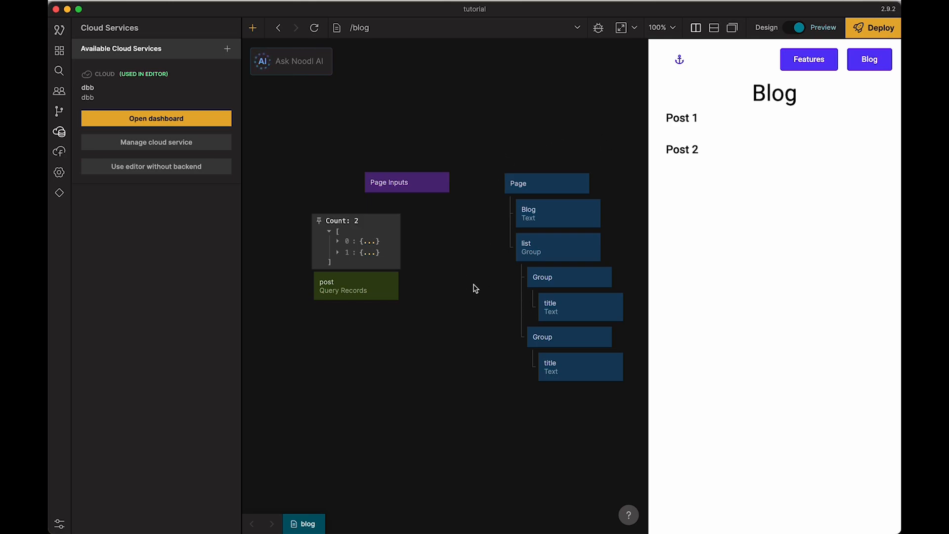
click(435, 287)
drag(439, 291, 396, 288)
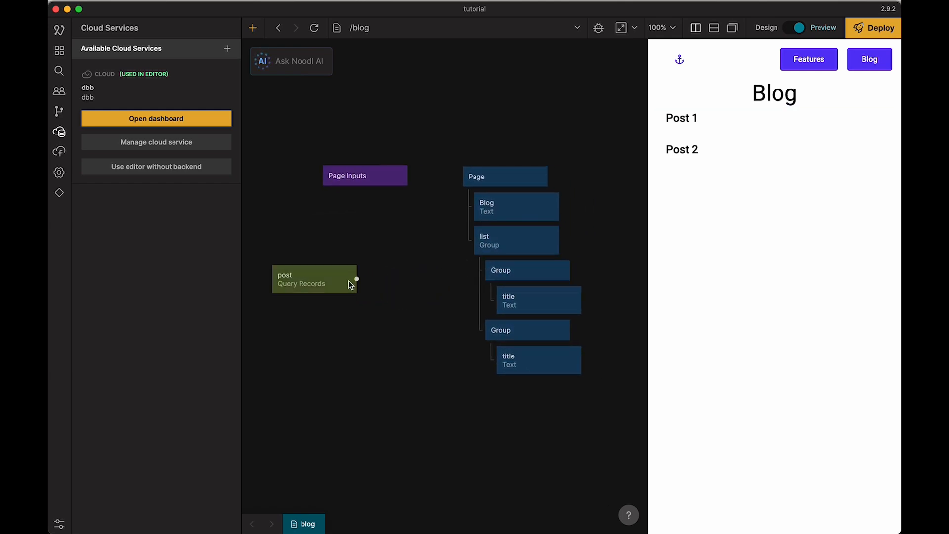
Step: Add a Repeater node and place it under Page, between the Blog text and the list group
mouse_move(345, 282)
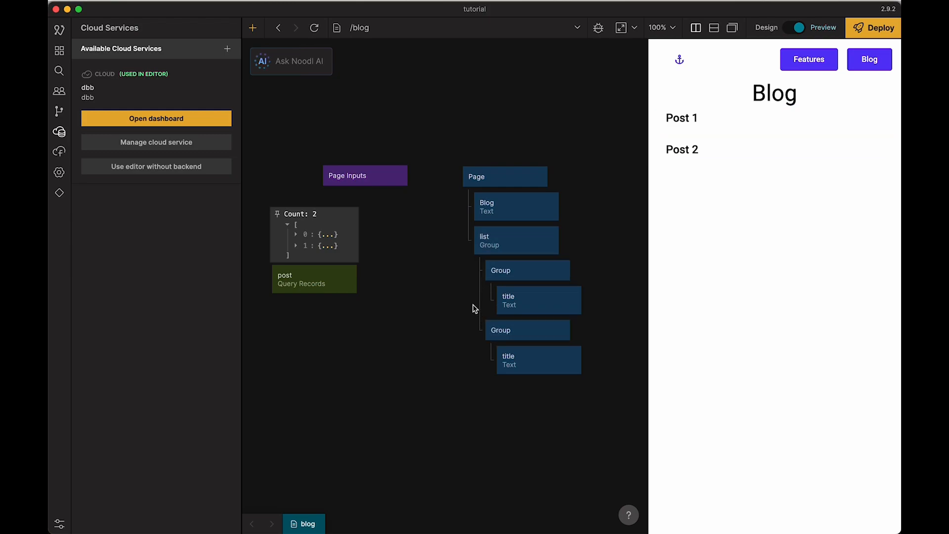
right_click(421, 282)
text(repe)
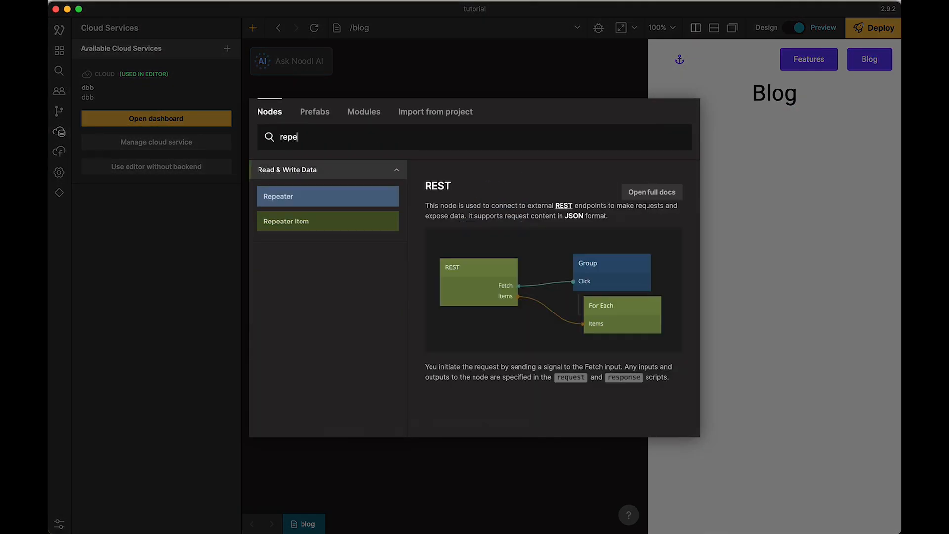
click(341, 197)
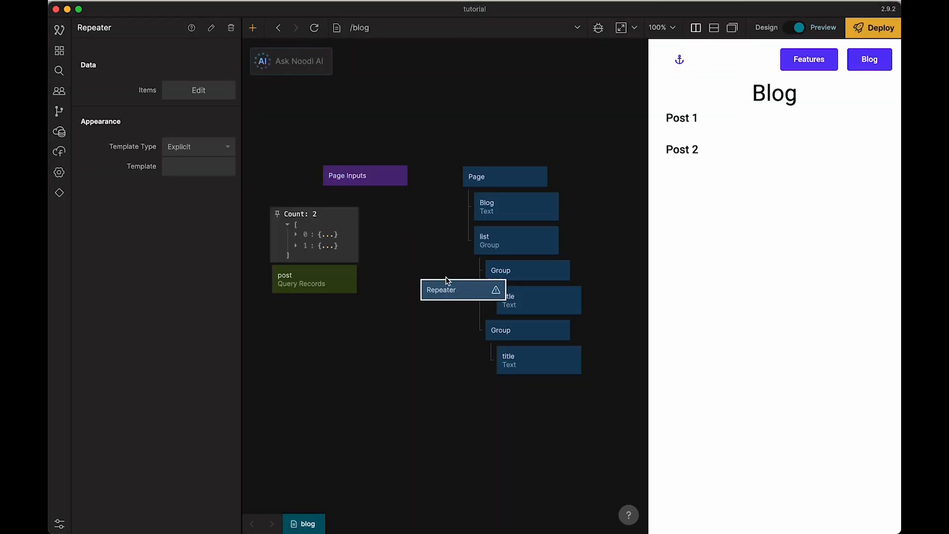
drag(451, 290, 501, 224)
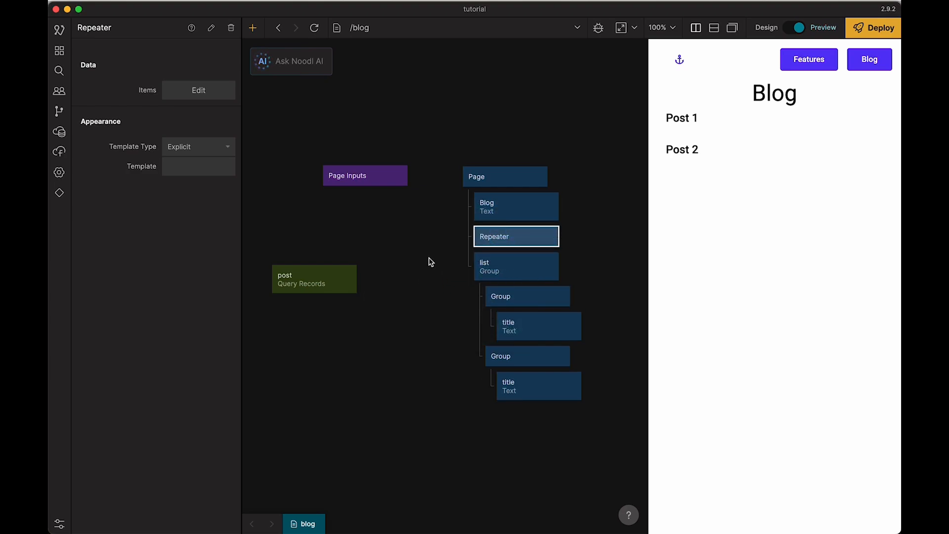
Step: Connect the post query's Items output to the Repeater's Items input and check the Repeater's template settings
drag(355, 279, 492, 237)
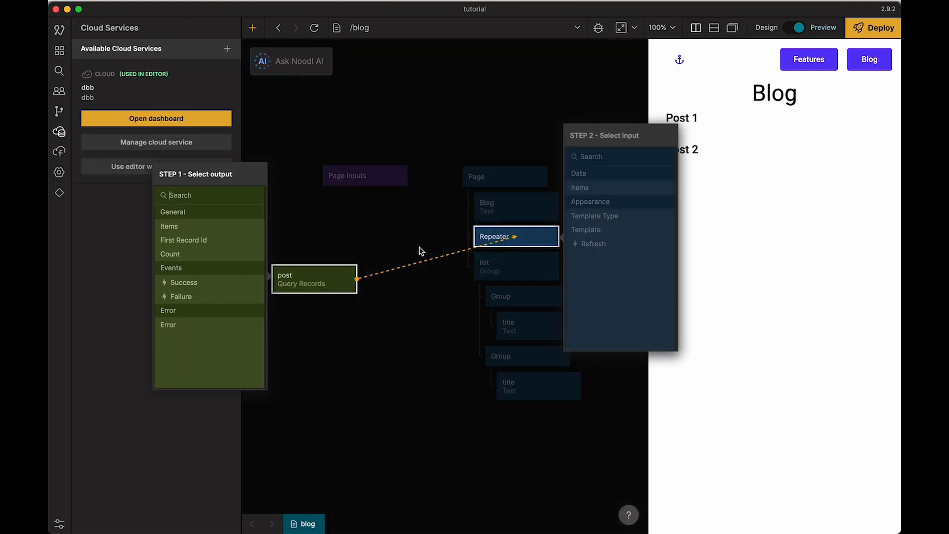
click(211, 227)
click(611, 190)
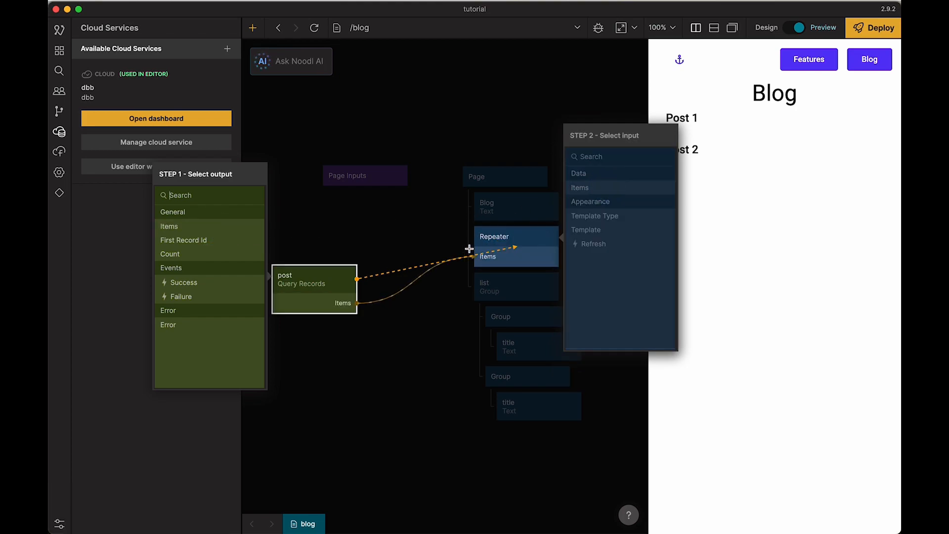
click(498, 238)
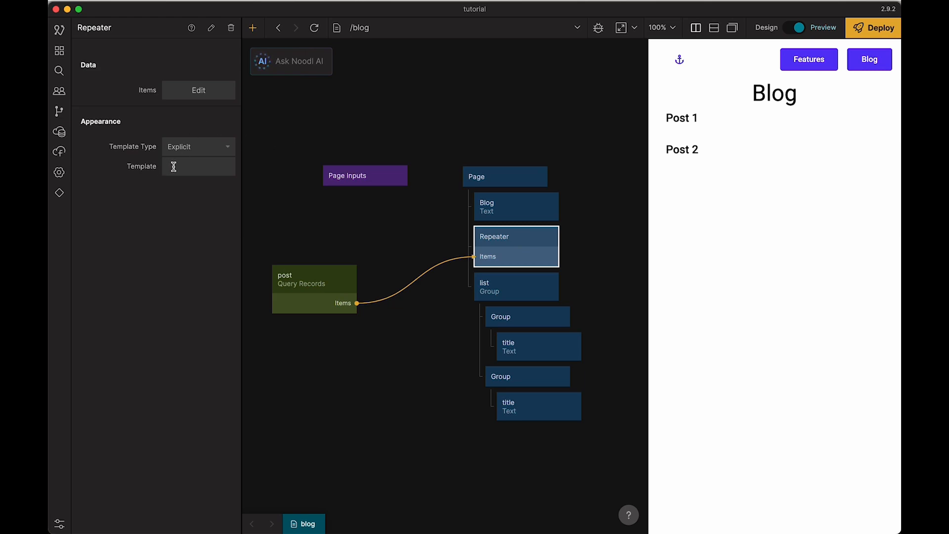
drag(385, 238, 365, 218)
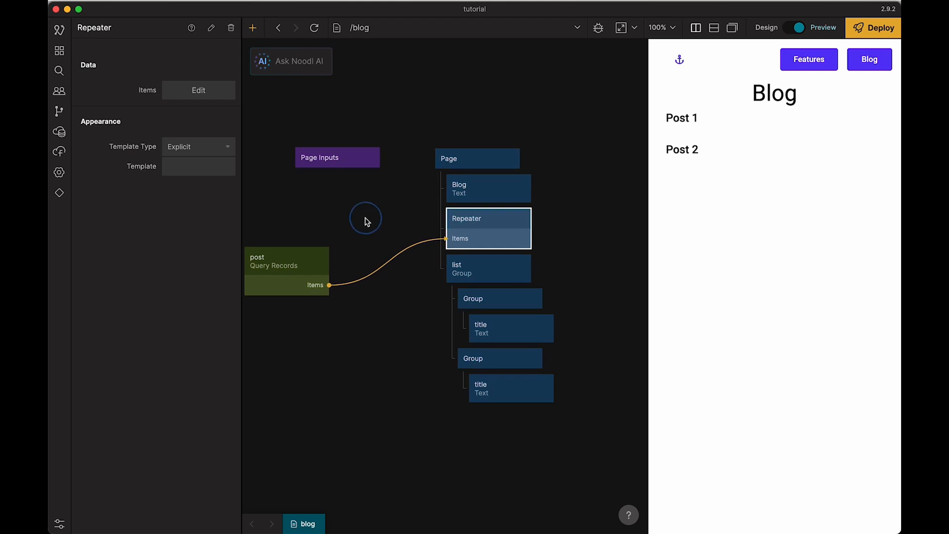
click(401, 302)
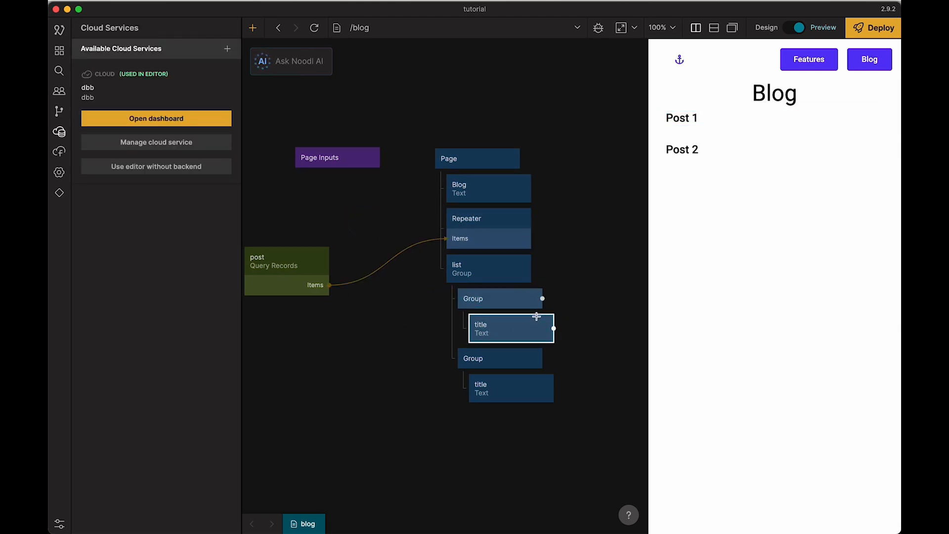
Step: Extract the first Group and its title text in the list to a component and rename it blog list
right_click(502, 300)
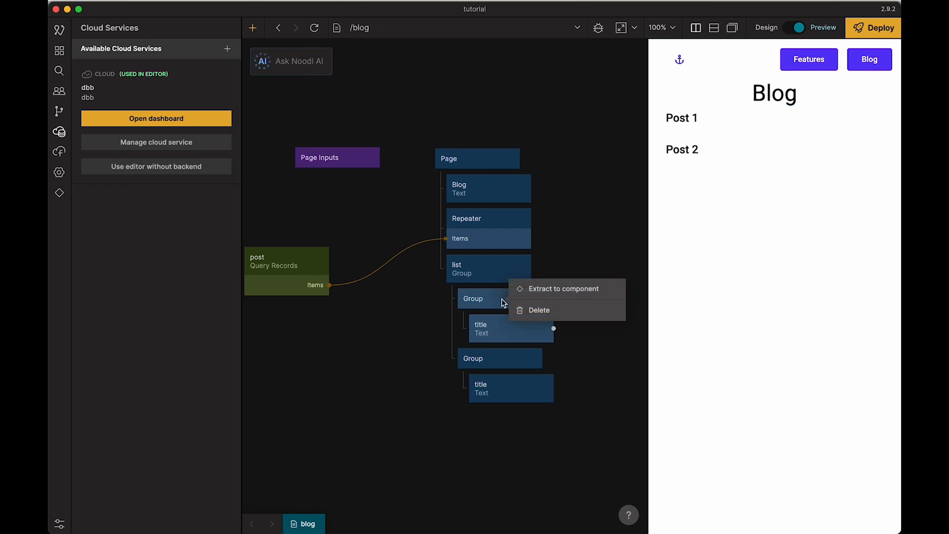
click(552, 295)
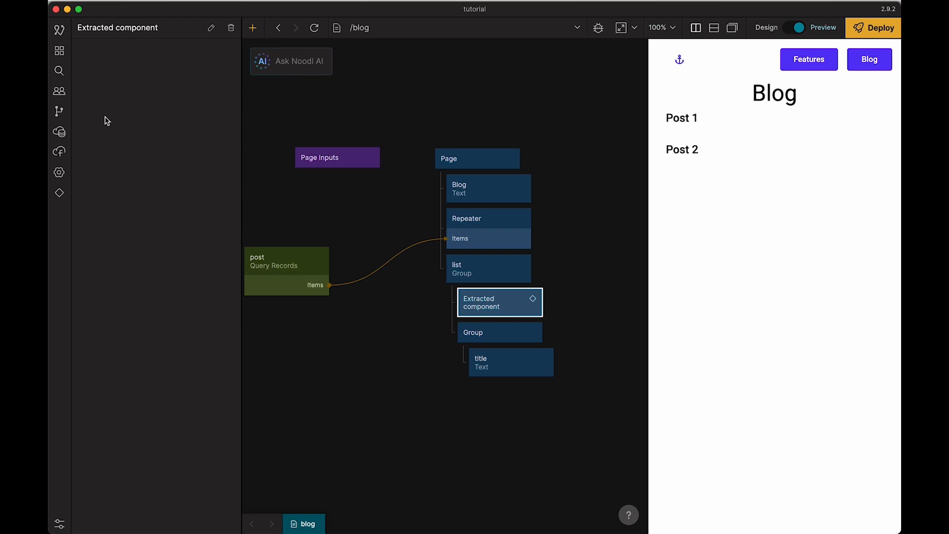
click(59, 50)
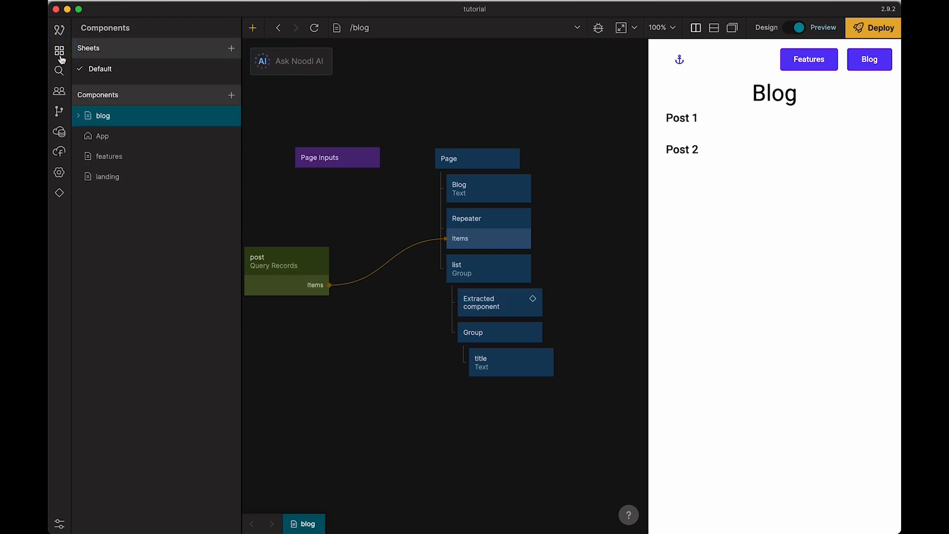
click(77, 115)
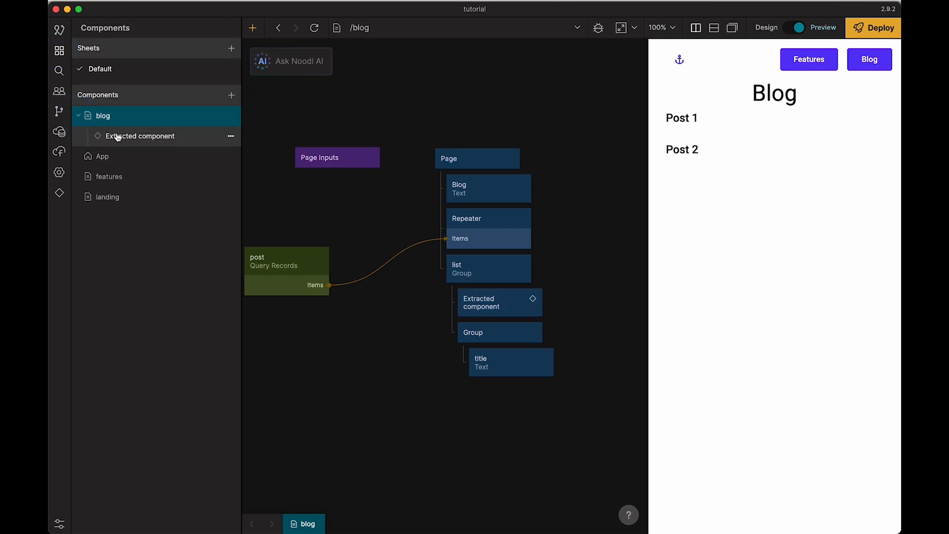
click(232, 136)
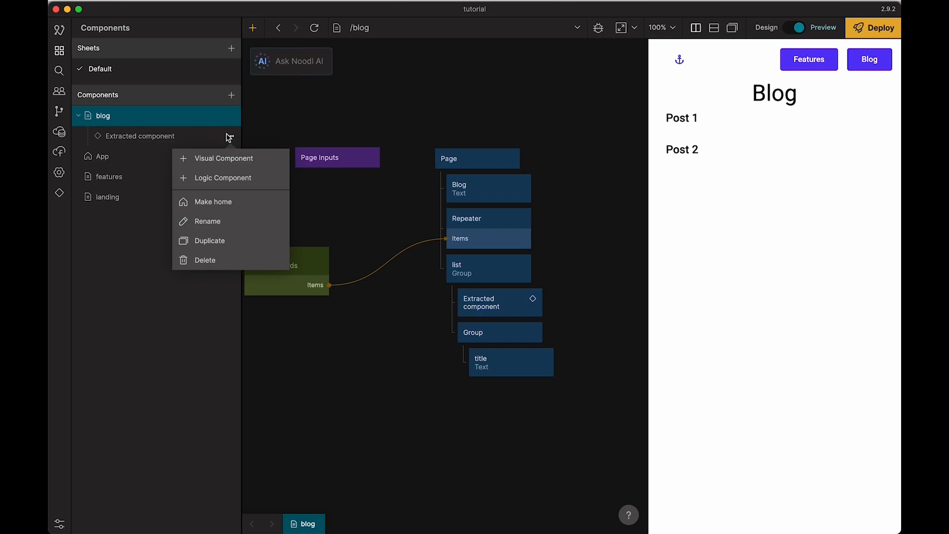
click(218, 221)
key(alt+BackSpace)
key(alt+BackSpace)
text(blogItem)
key(Return)
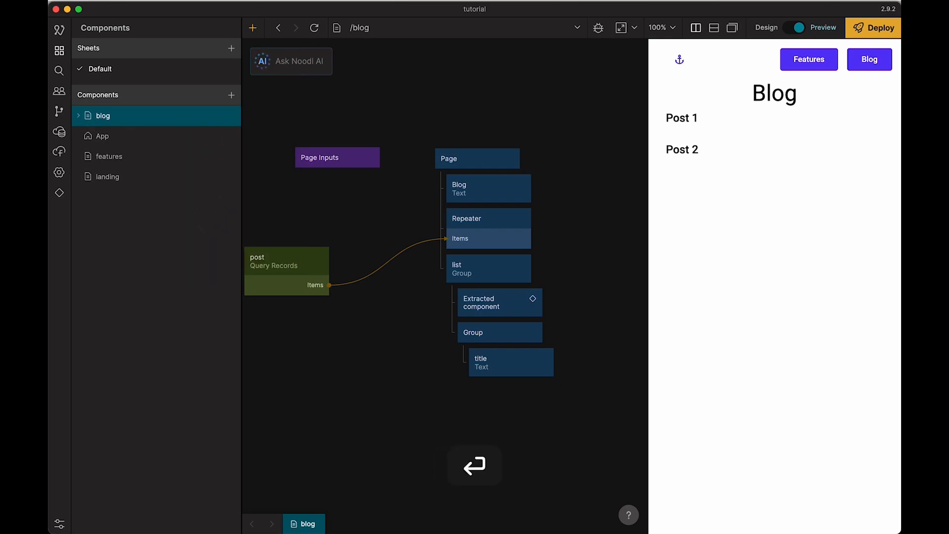
click(78, 116)
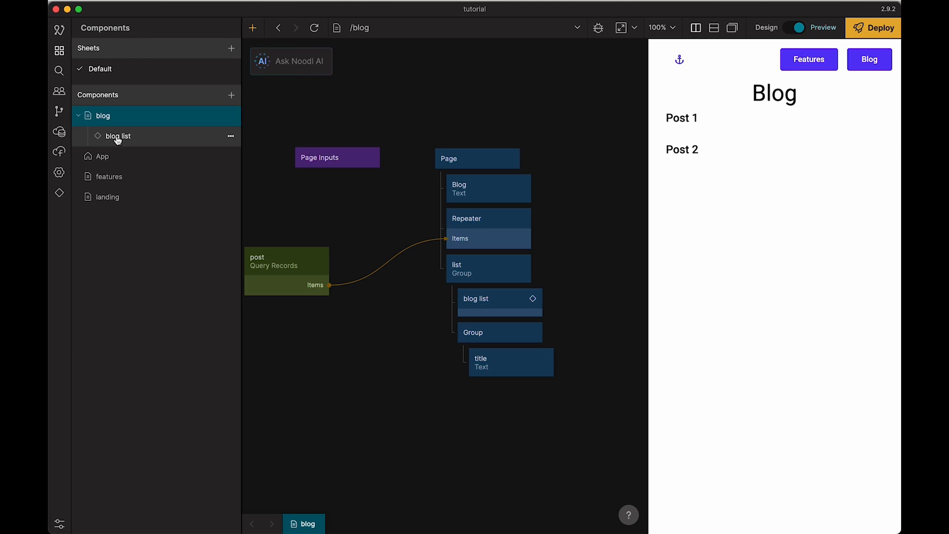
Step: Create a component folder named fsdf
click(230, 95)
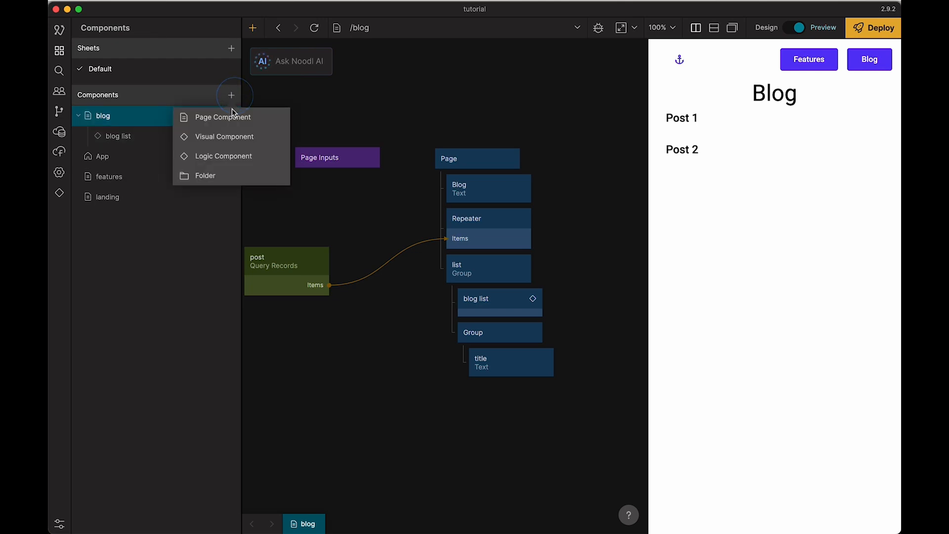
click(215, 175)
text(fsdf)
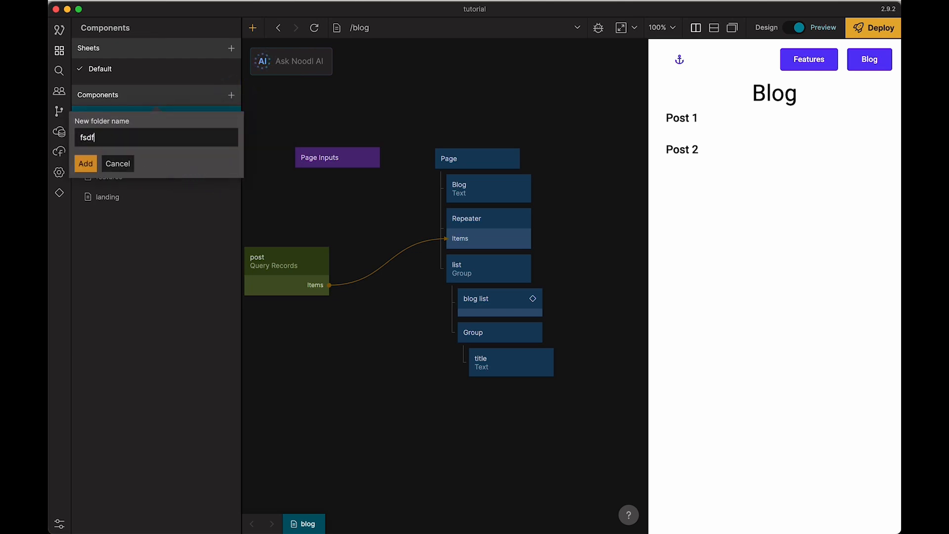
click(94, 167)
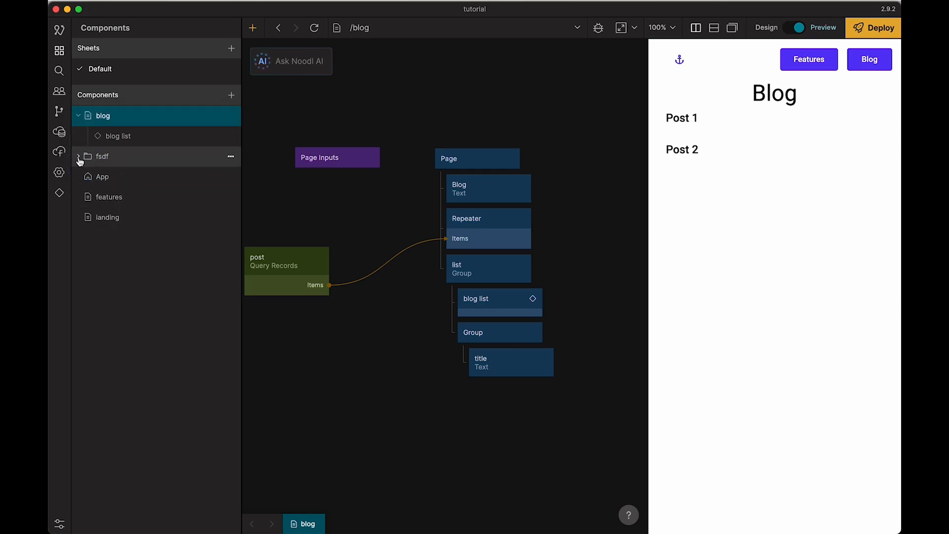
Step: Open the blog list component, try to move it into the fsdf folder, and widen the components sidebar
click(103, 178)
click(121, 138)
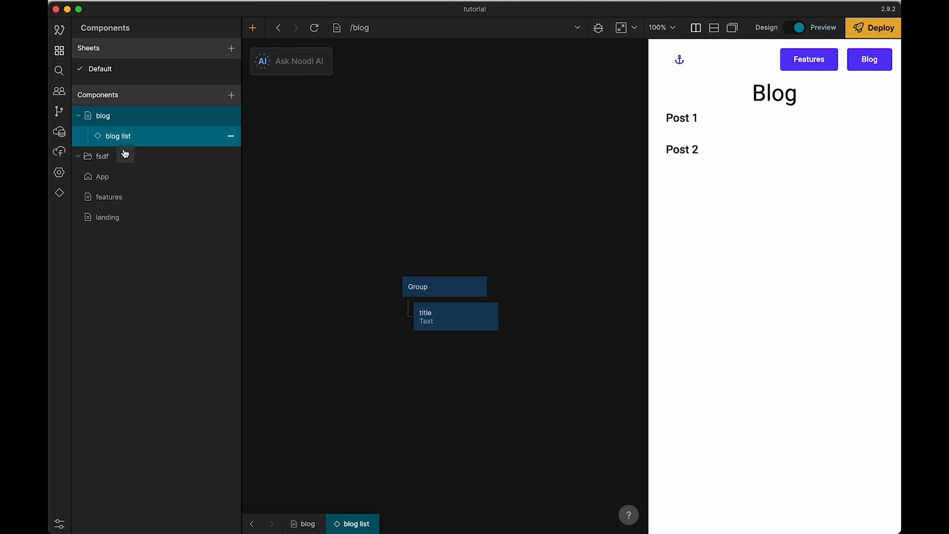
drag(126, 138, 86, 158)
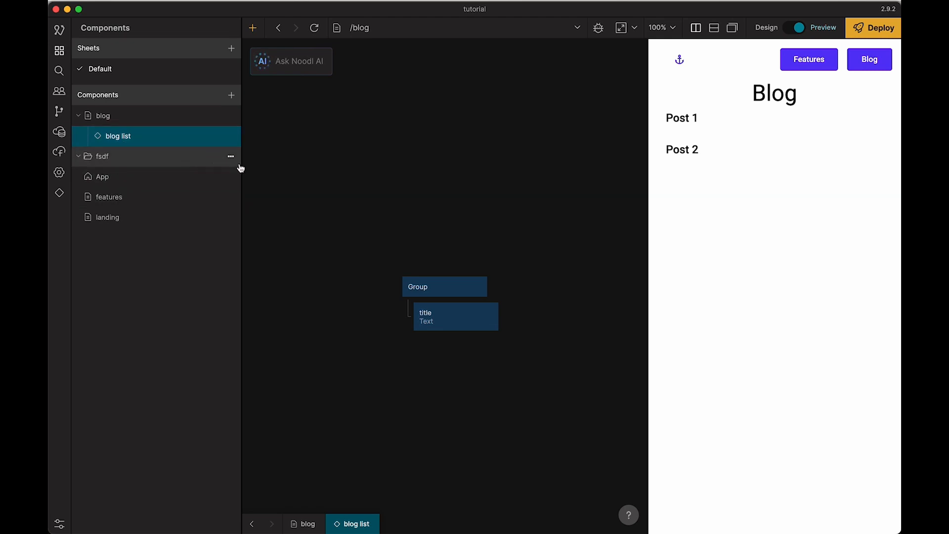
drag(241, 164, 270, 163)
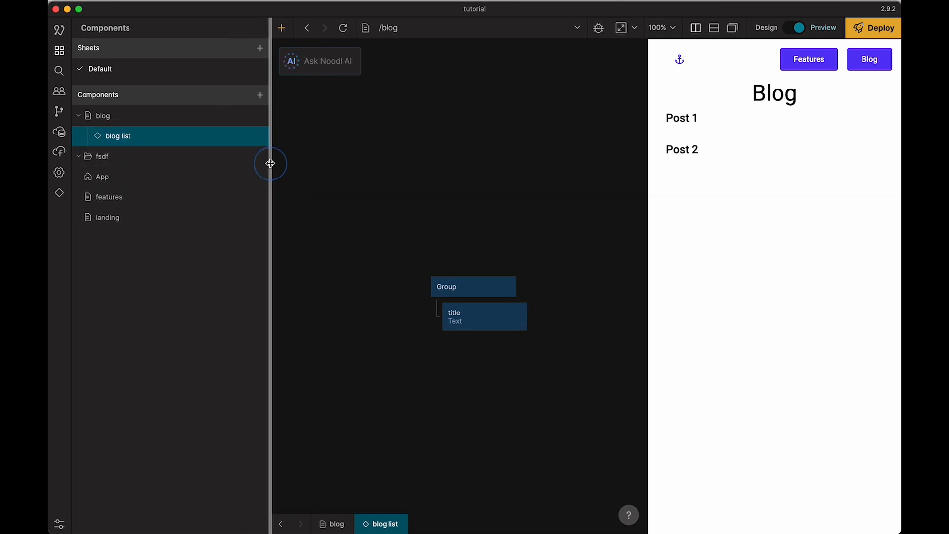
Step: Add an Object node to the blog list component and place it beside the Group, level with it
click(109, 118)
click(118, 138)
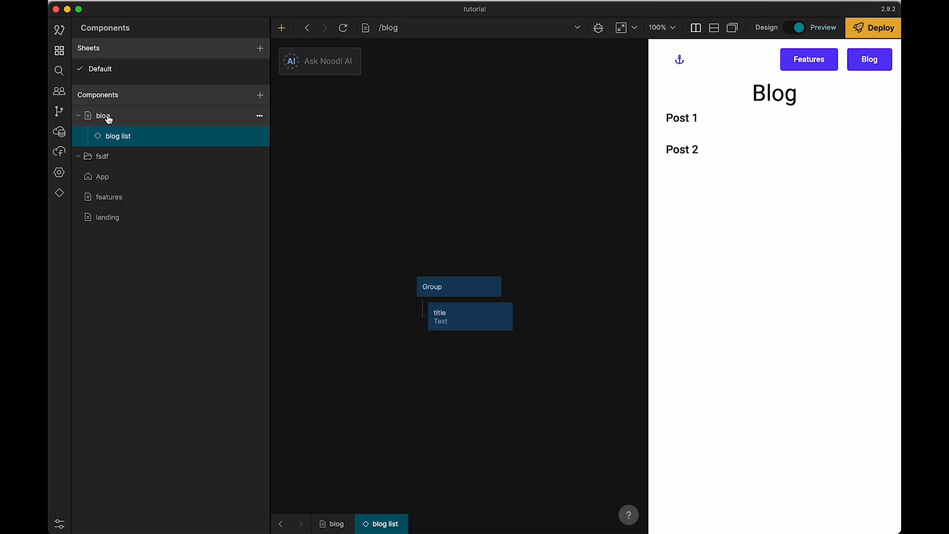
drag(324, 253, 396, 232)
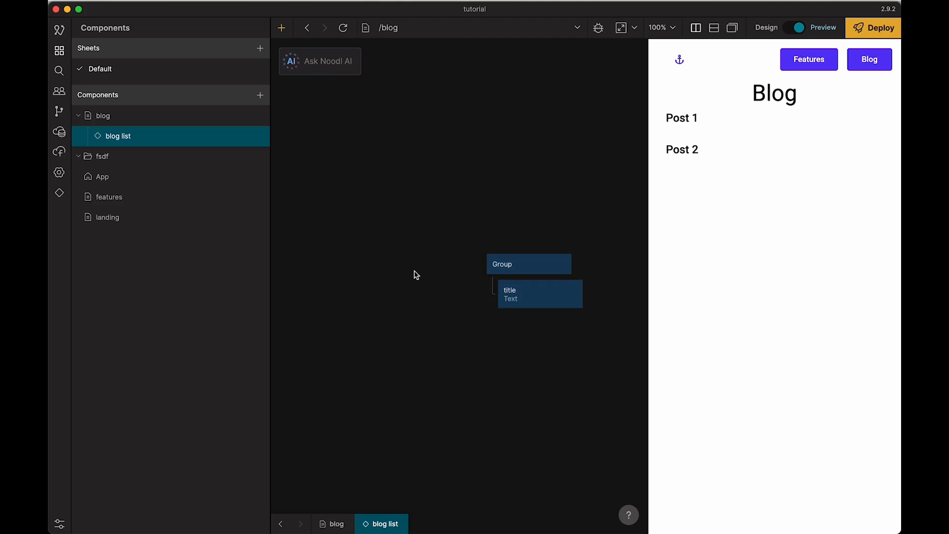
right_click(377, 263)
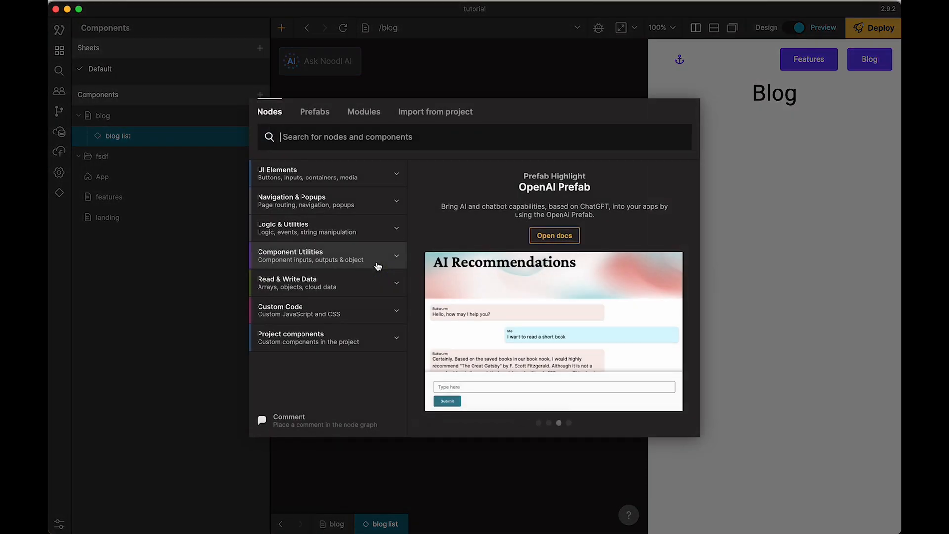
text(obj)
click(329, 195)
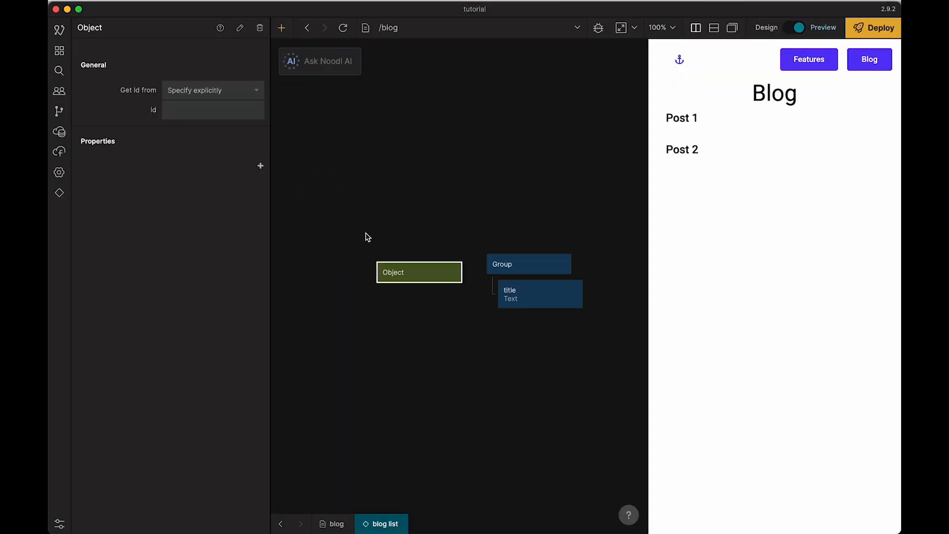
drag(413, 273, 371, 255)
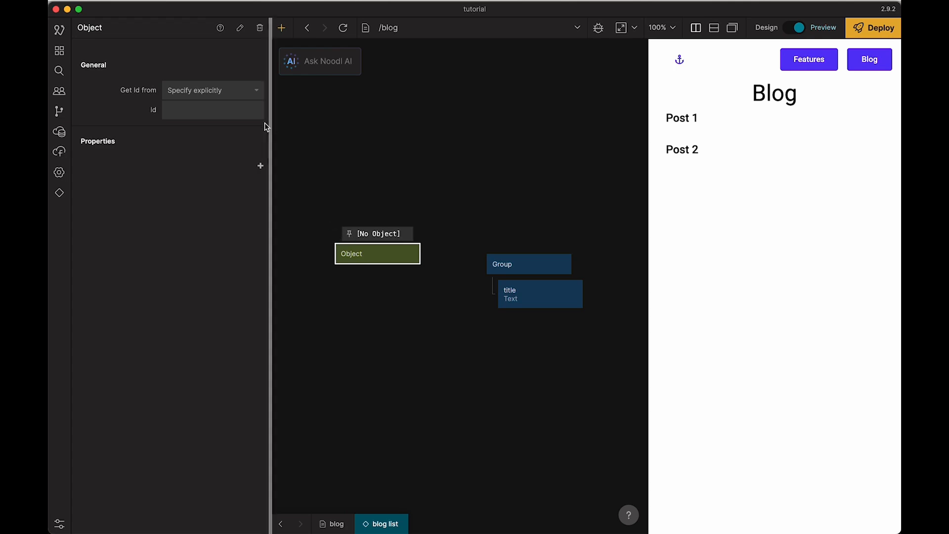
click(388, 210)
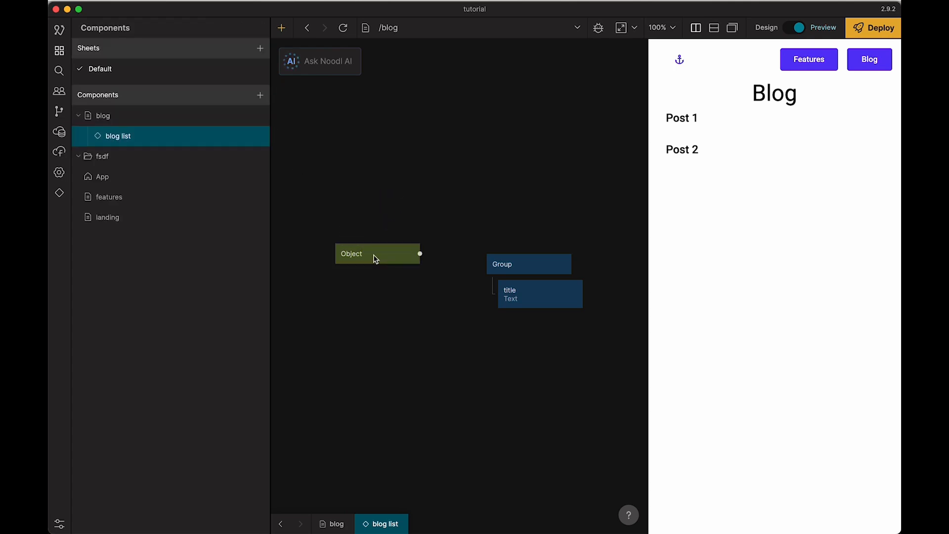
mouse_move(376, 258)
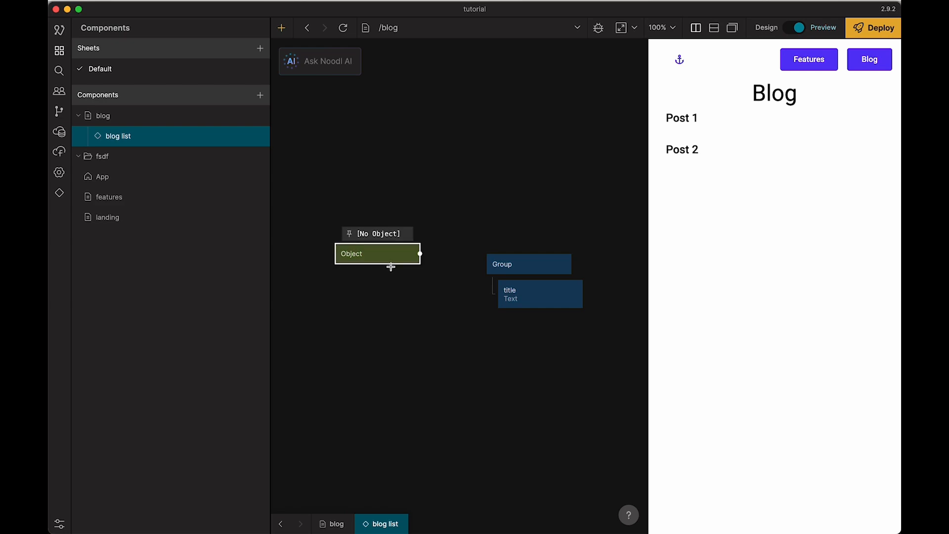
drag(387, 258, 400, 269)
click(381, 210)
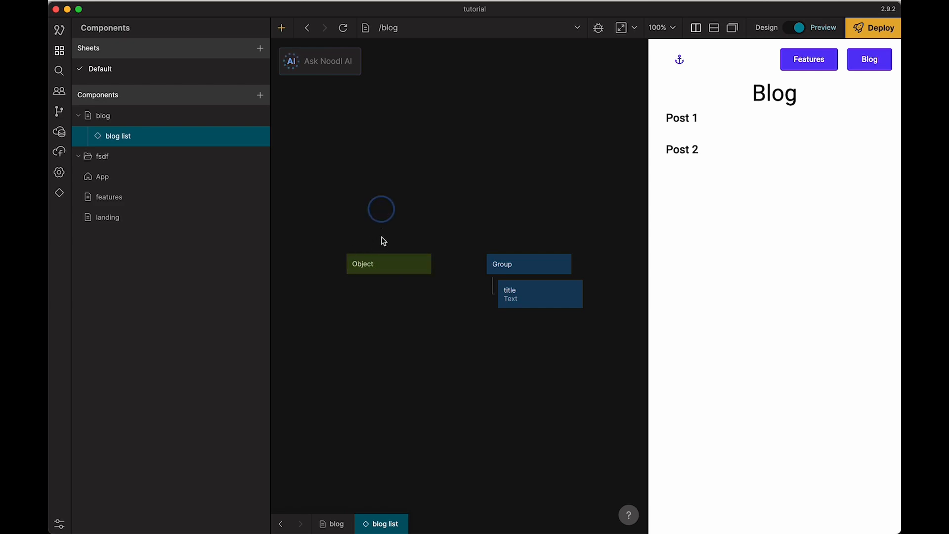
Step: Set the Object node to get its Id from the repeater
click(380, 265)
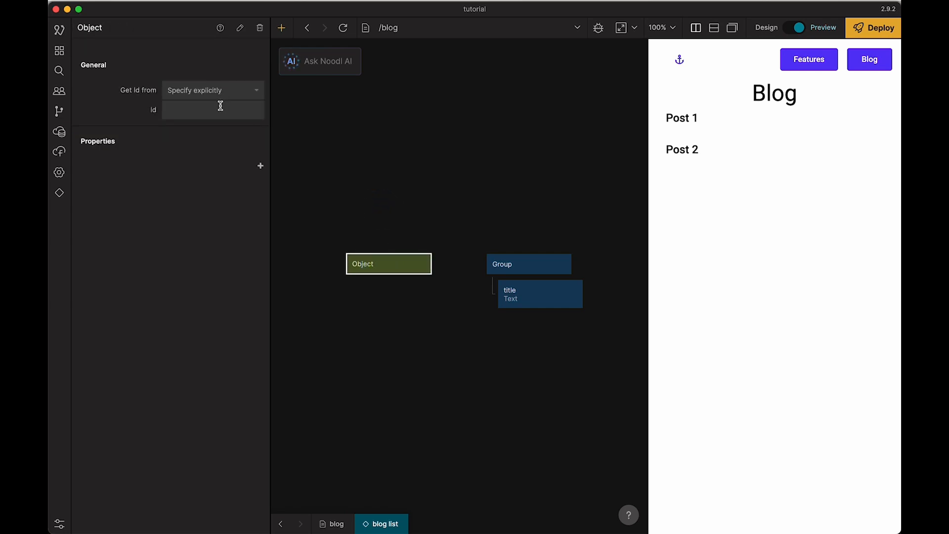
click(170, 90)
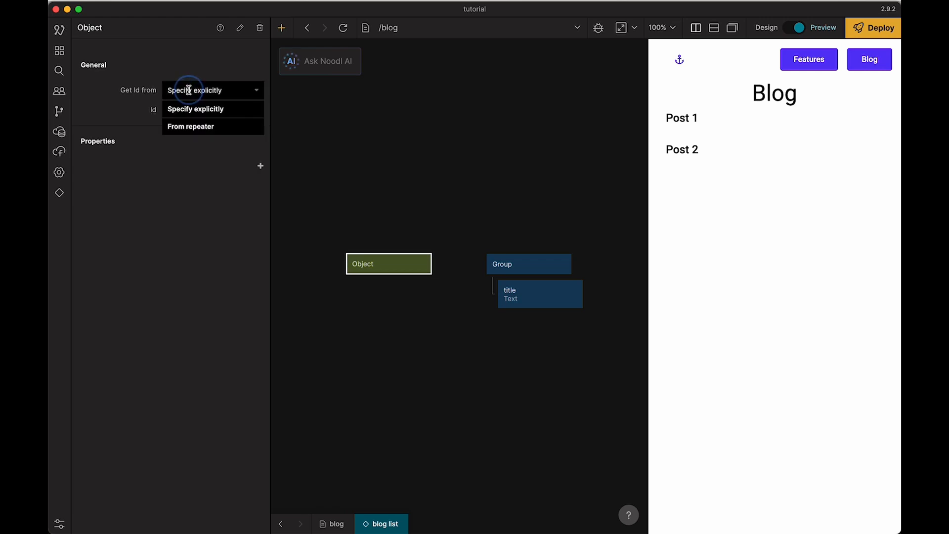
click(197, 125)
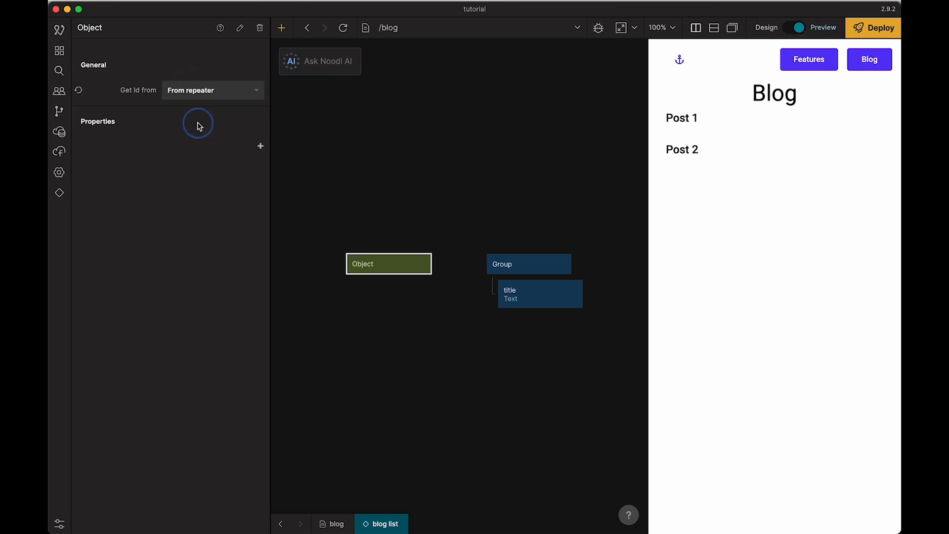
click(346, 136)
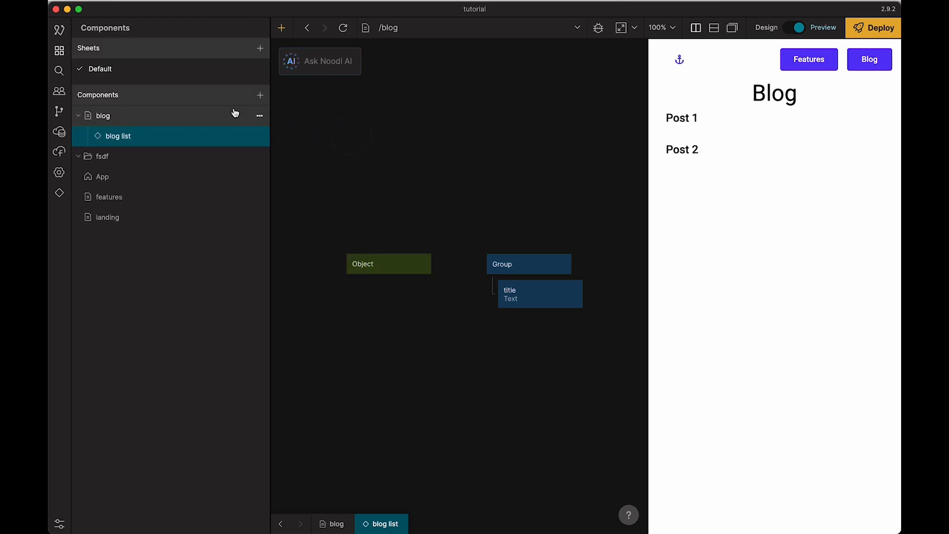
click(387, 266)
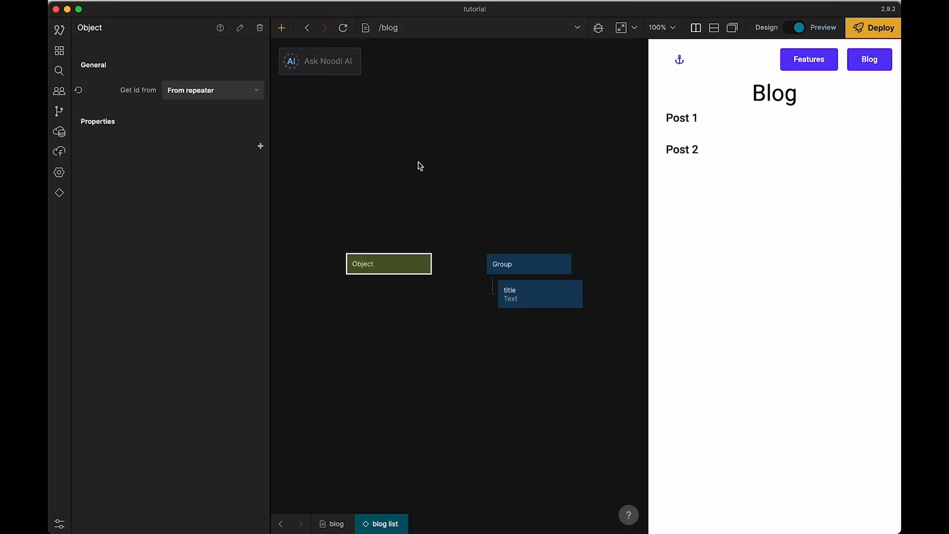
click(410, 295)
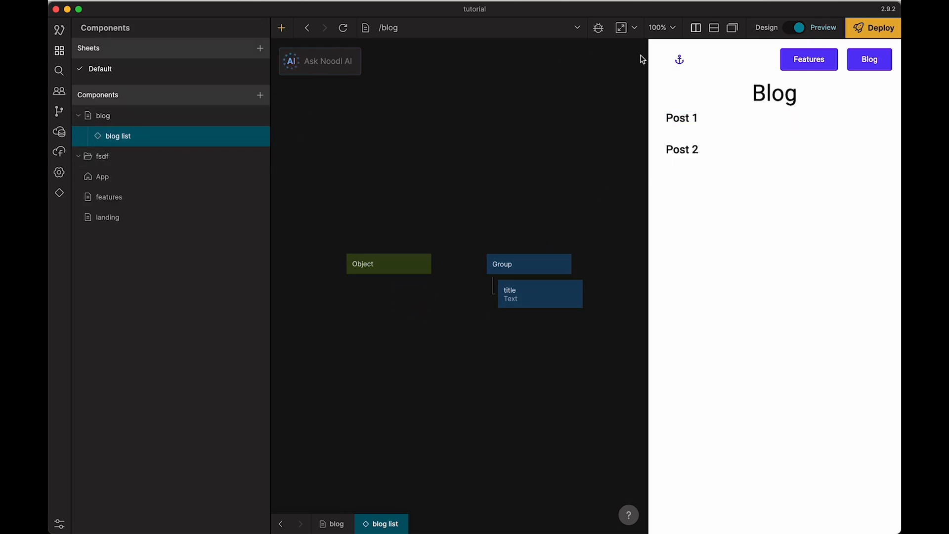
Step: Open the blog page component and set the Repeater's template to the blog list component
click(815, 60)
click(869, 60)
click(490, 201)
click(134, 121)
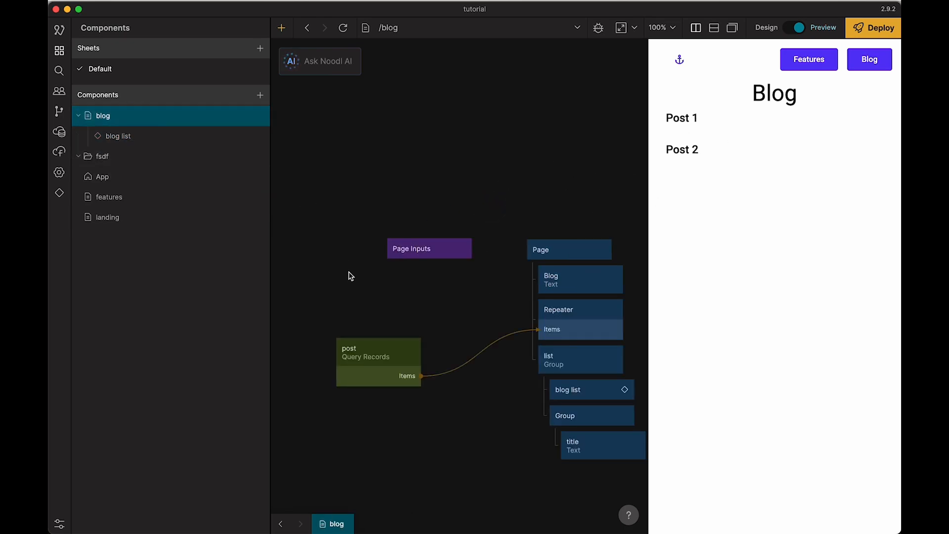
scroll(453, 310, down, 3)
click(499, 238)
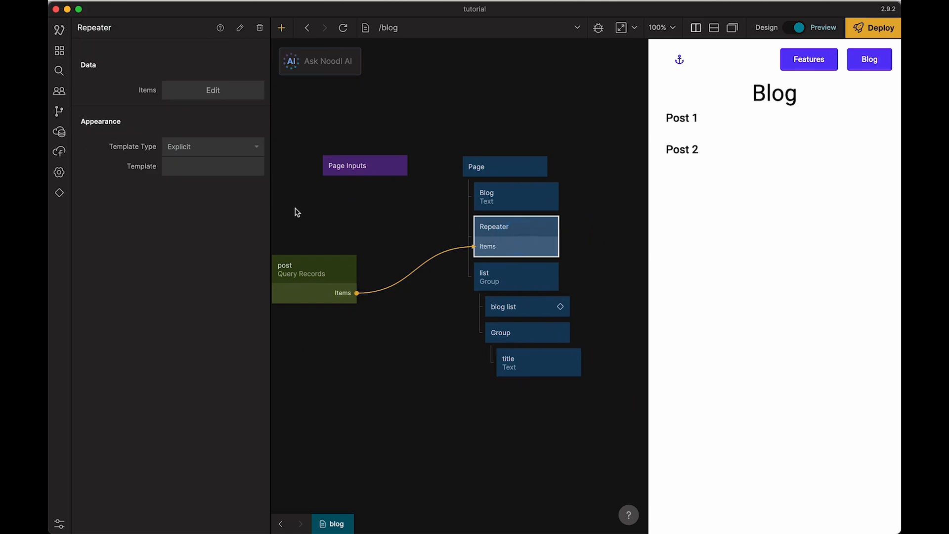
click(224, 174)
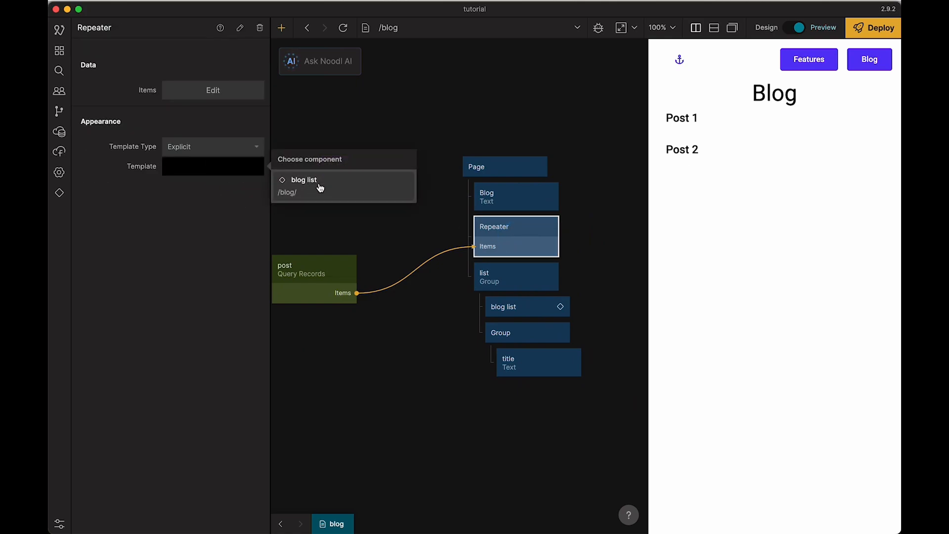
click(321, 188)
click(376, 224)
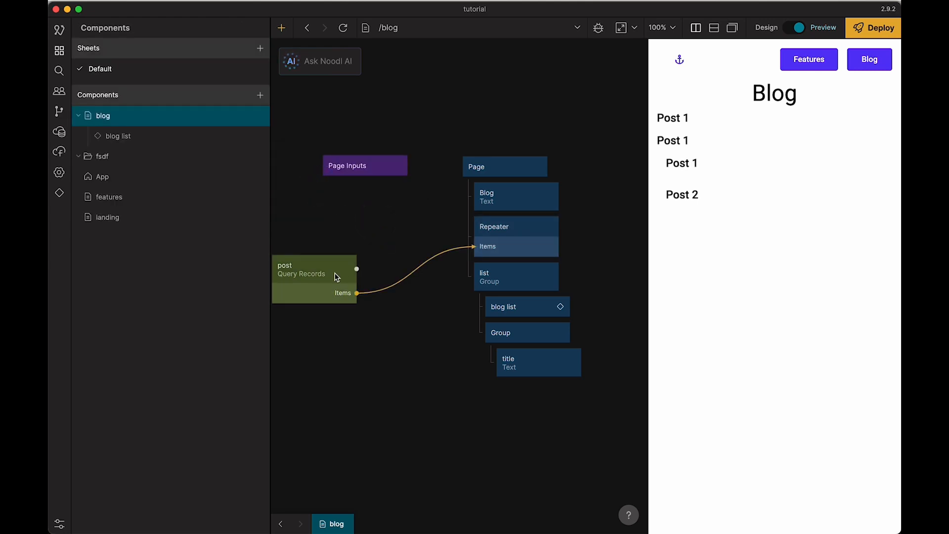
Step: Open the blog list component and inspect the record data held by its Object node
mouse_move(336, 277)
double_click(499, 246)
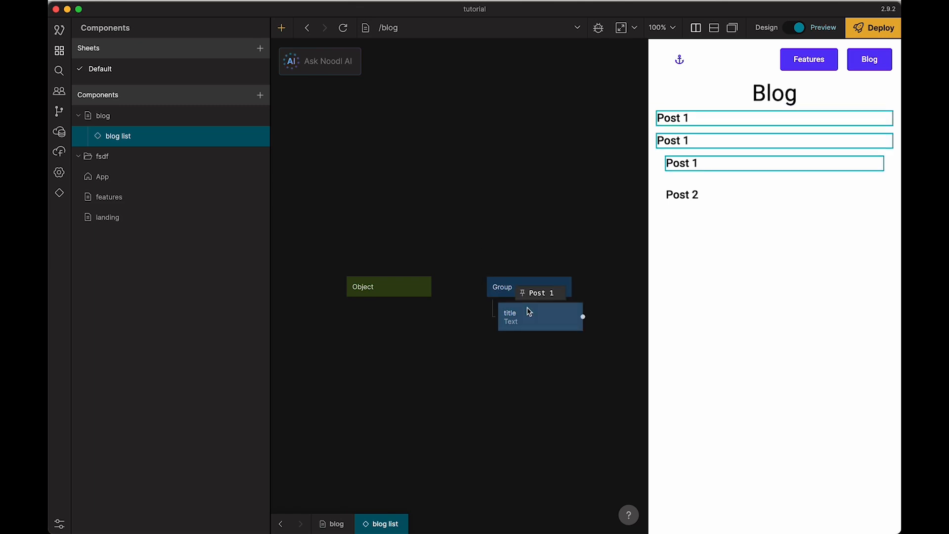
mouse_move(392, 287)
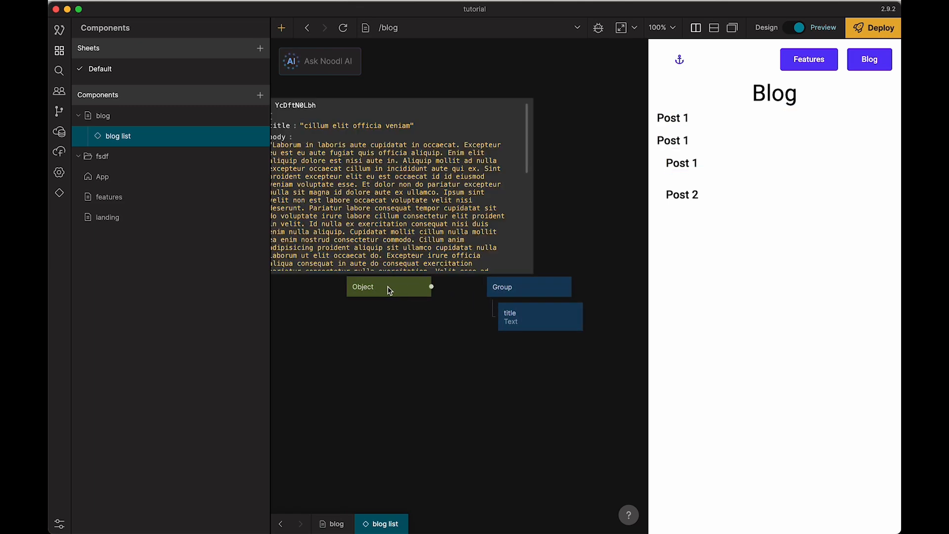
drag(363, 313, 459, 336)
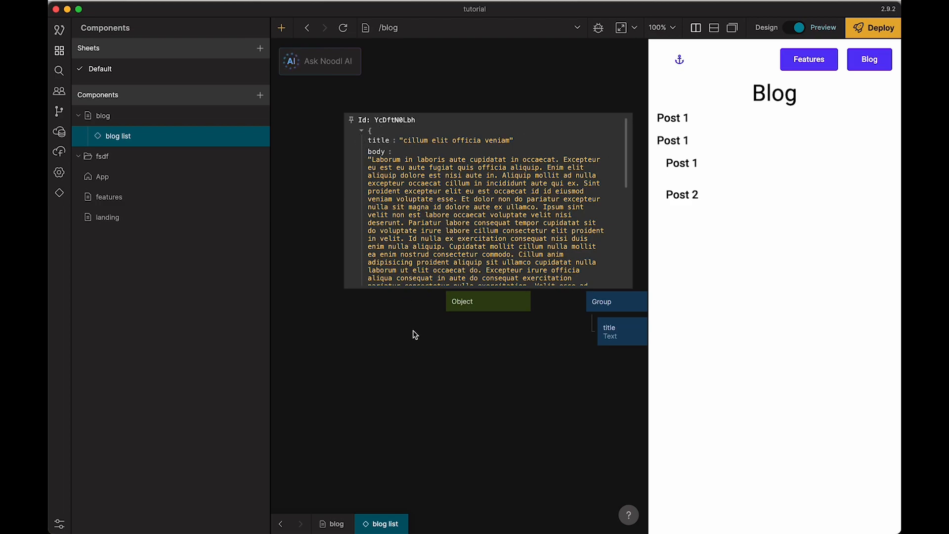
drag(413, 333, 353, 322)
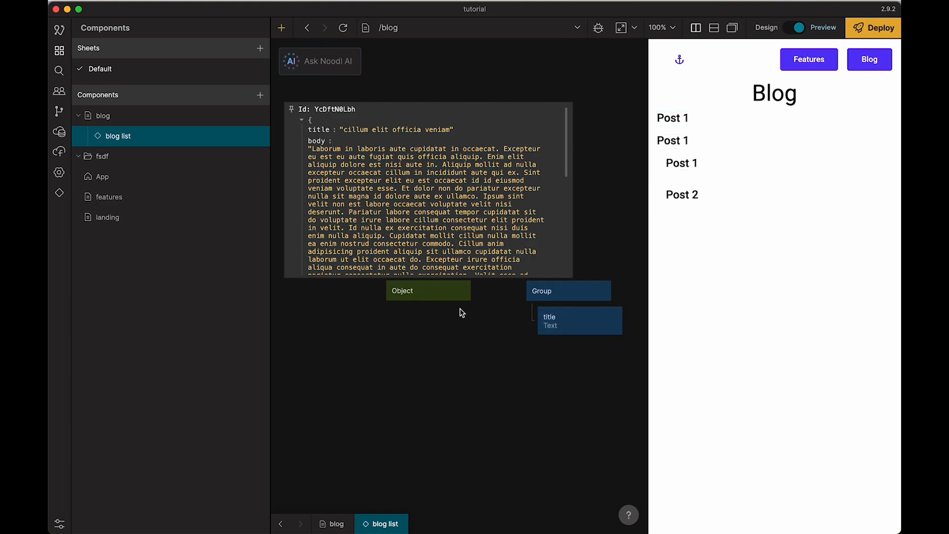
Step: Check which Object outputs can feed the title text, and review the Object node's settings and record data
drag(471, 292, 529, 316)
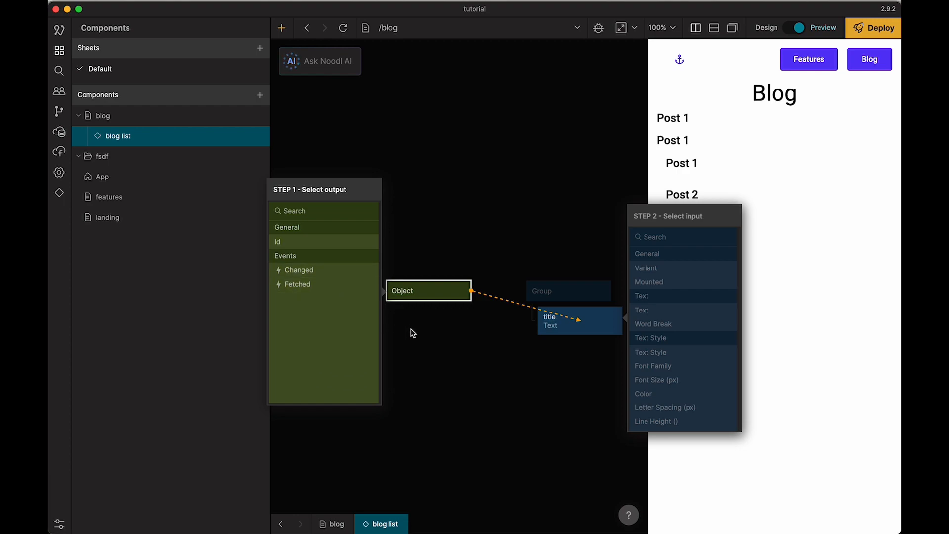
click(447, 346)
mouse_move(420, 290)
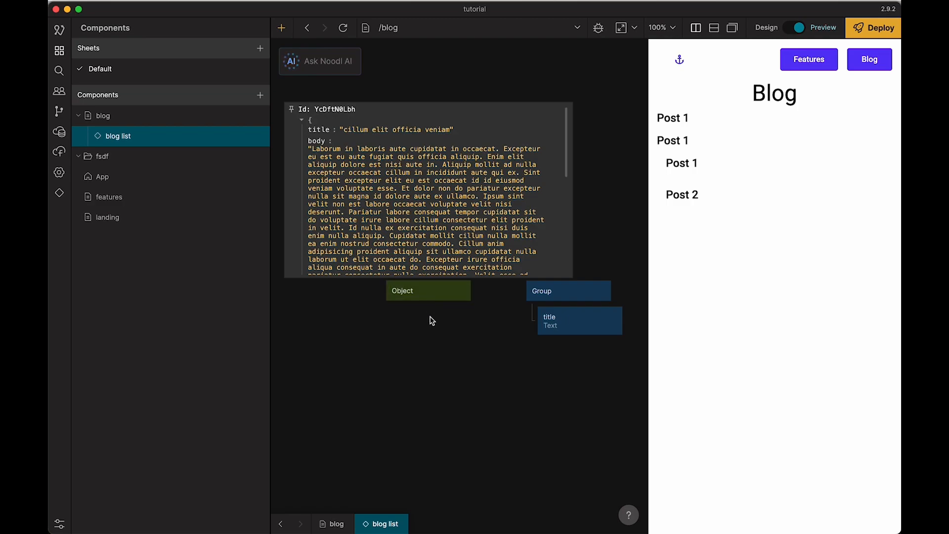
click(436, 300)
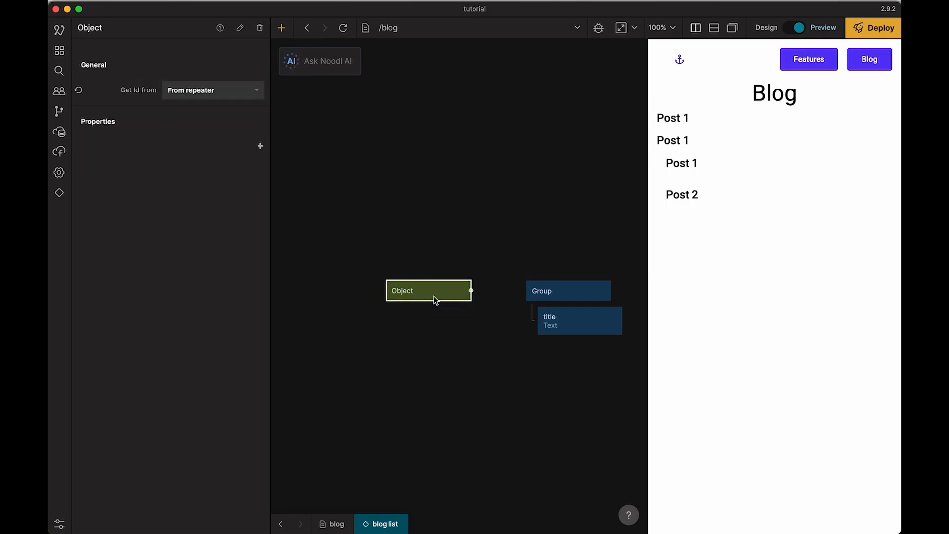
click(356, 315)
mouse_move(413, 296)
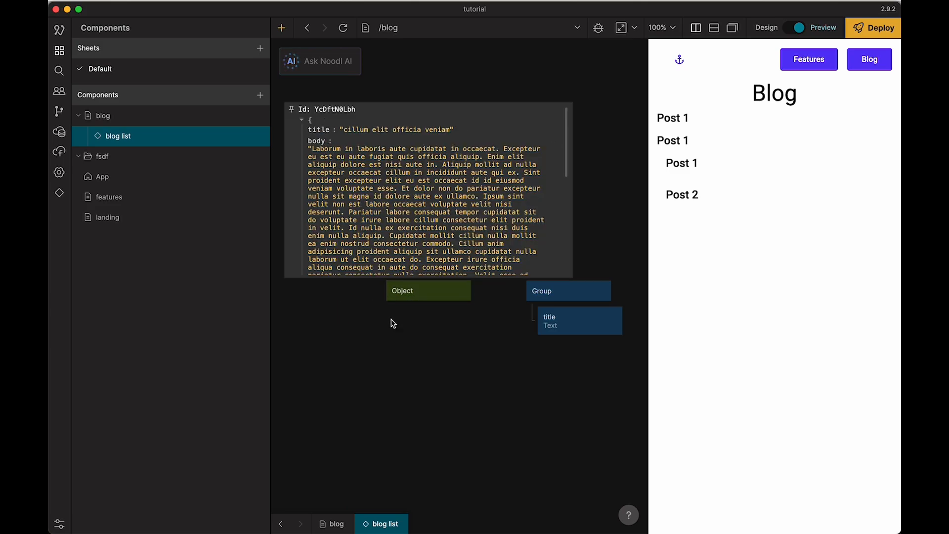
Step: Add a property named title to the Object node
click(446, 290)
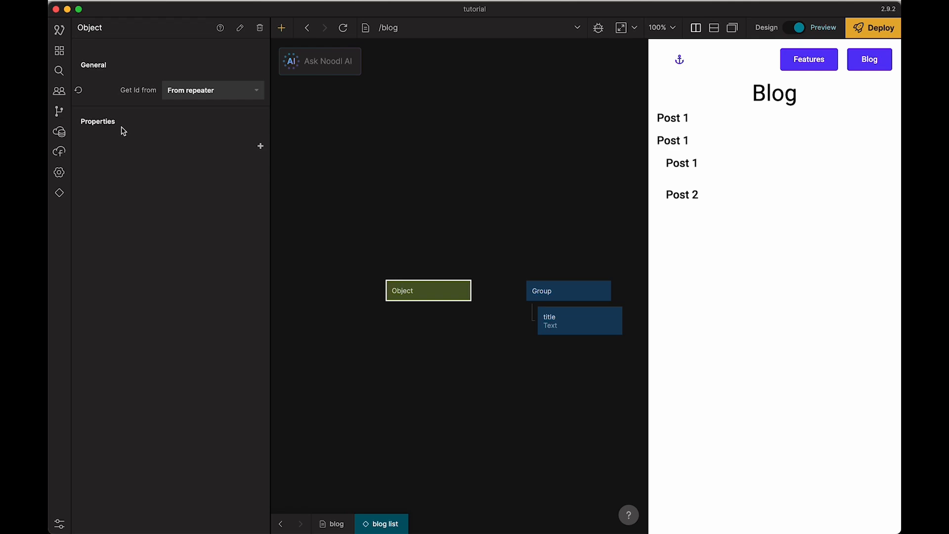
click(260, 147)
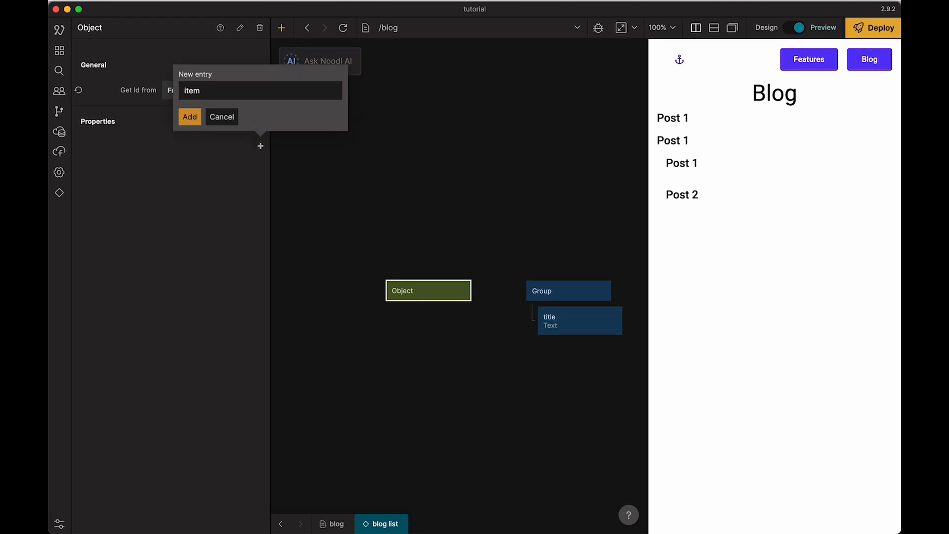
key(alt+BackSpace)
text(title)
click(189, 117)
click(438, 275)
Step: Connect the Object's title output to the title text node's Text input
drag(469, 290, 537, 322)
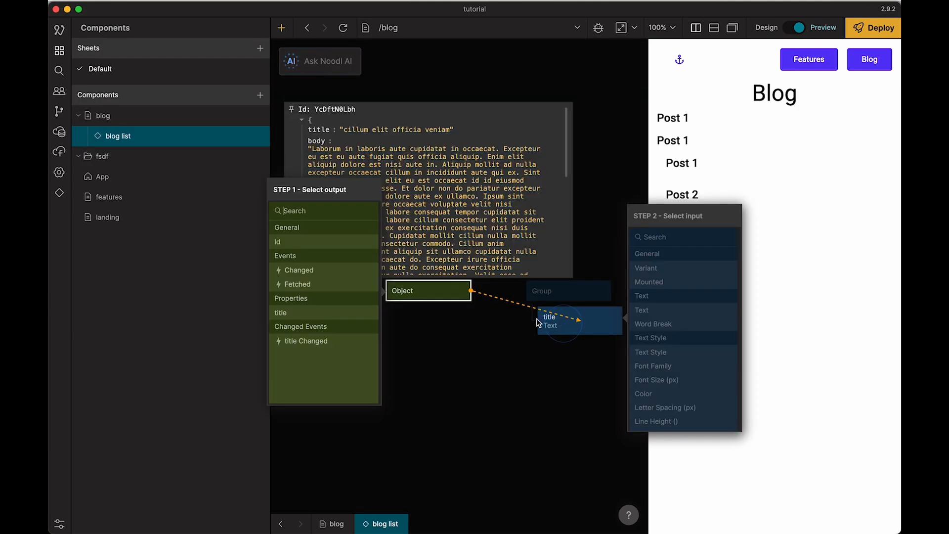
click(306, 313)
click(660, 310)
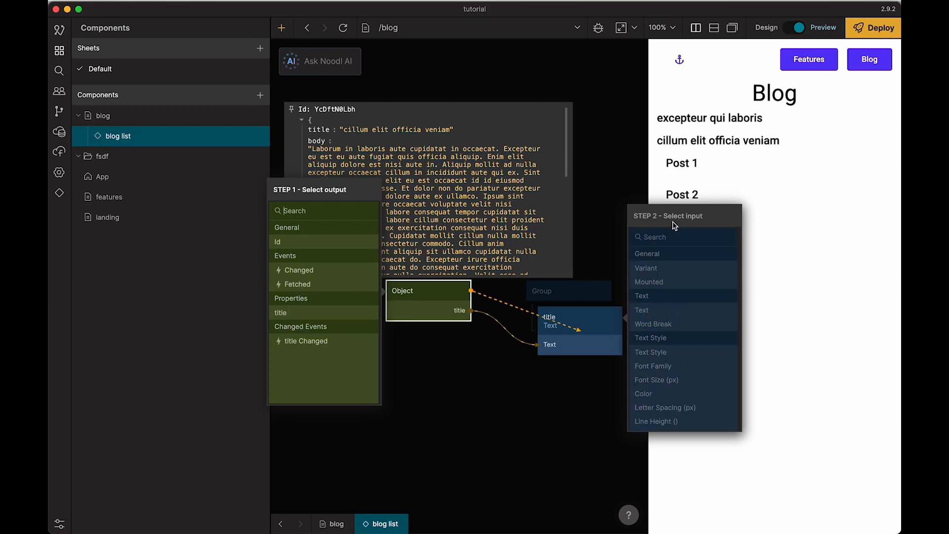
click(627, 157)
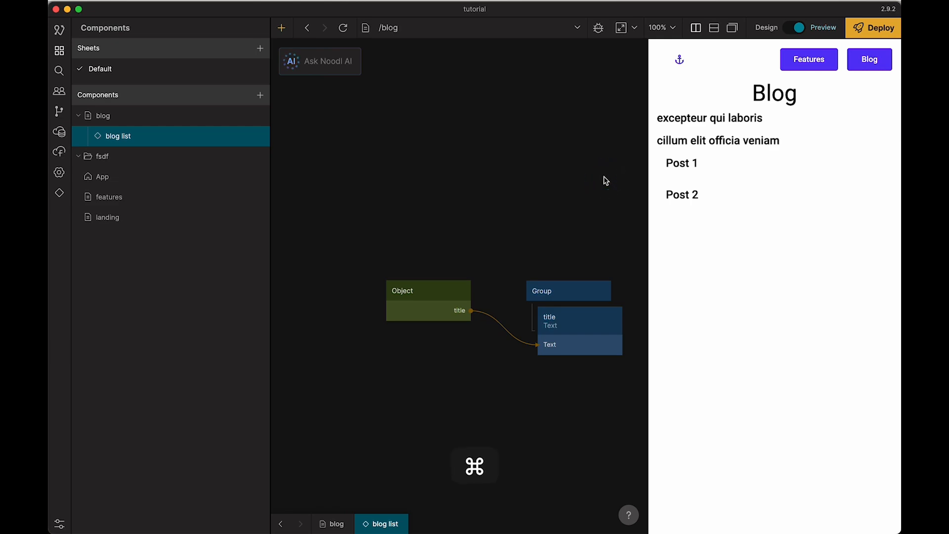
Step: Switch the preview to Design mode and locate the static Post 2 Group in the blog page's node tree
key(super+t)
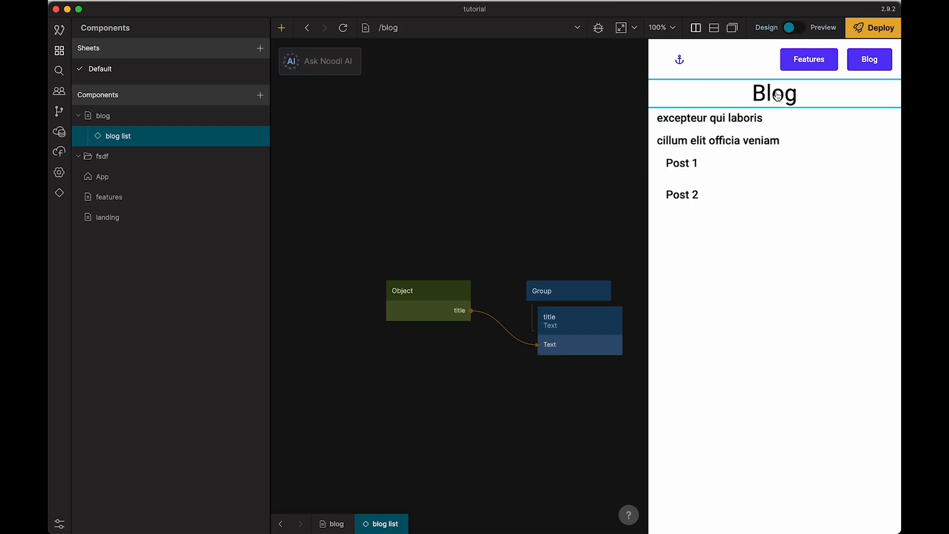
click(720, 179)
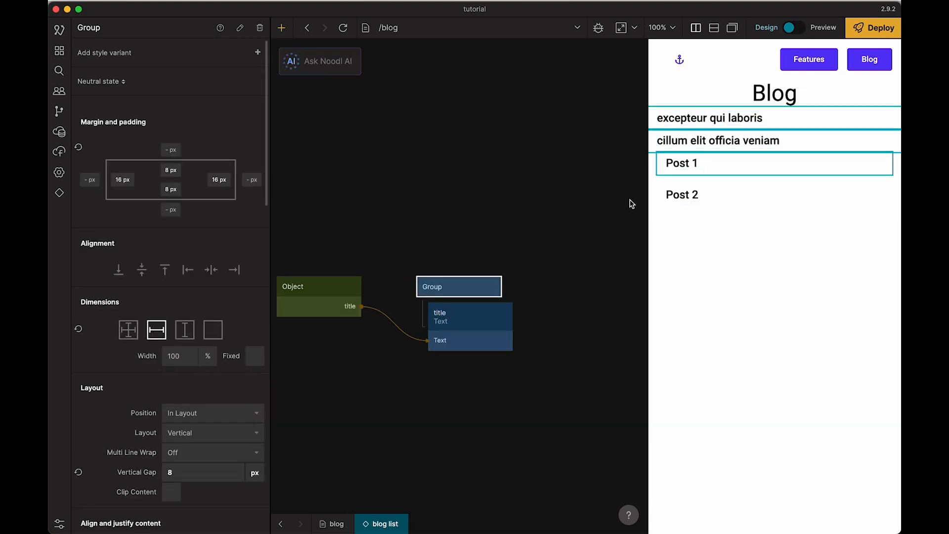
click(687, 192)
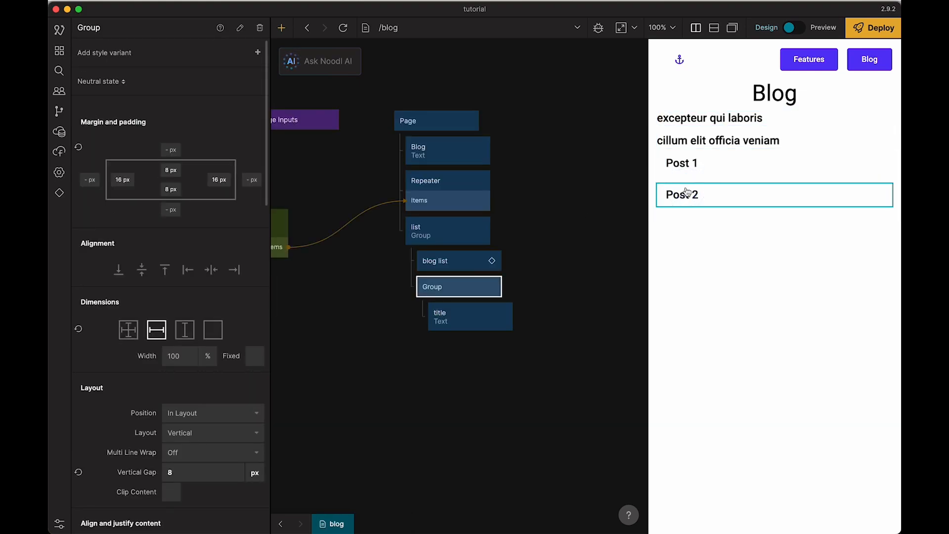
click(531, 246)
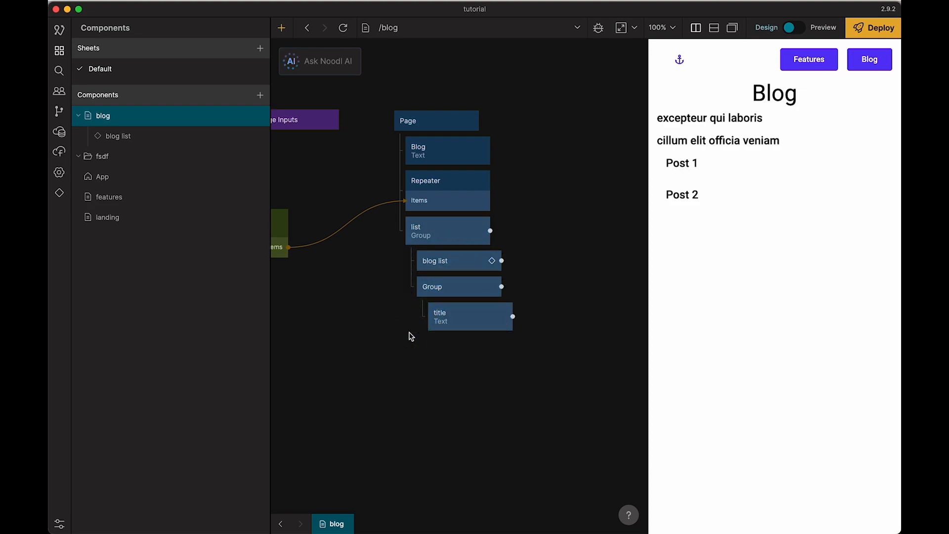
Step: Delete the static list Group and its nested post items from the blog page's node tree
key(Delete)
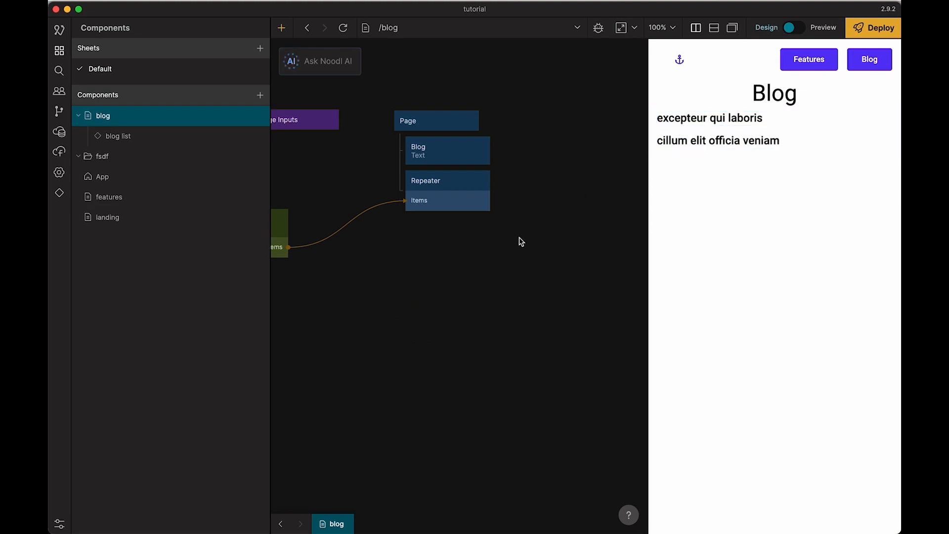
click(566, 199)
drag(506, 248, 555, 262)
Step: Add a Group node to the blog Page between the Blog text and the Repeater
right_click(495, 264)
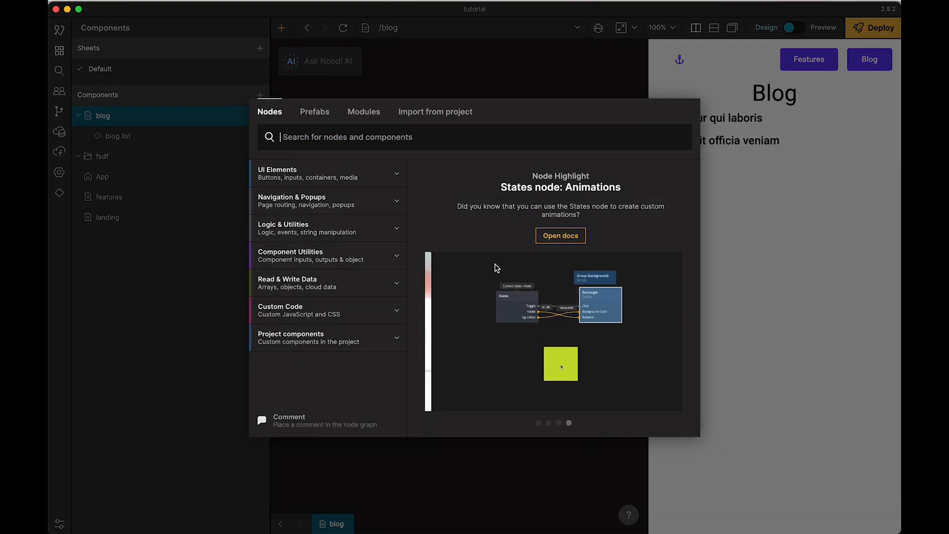
text(grou)
key(Return)
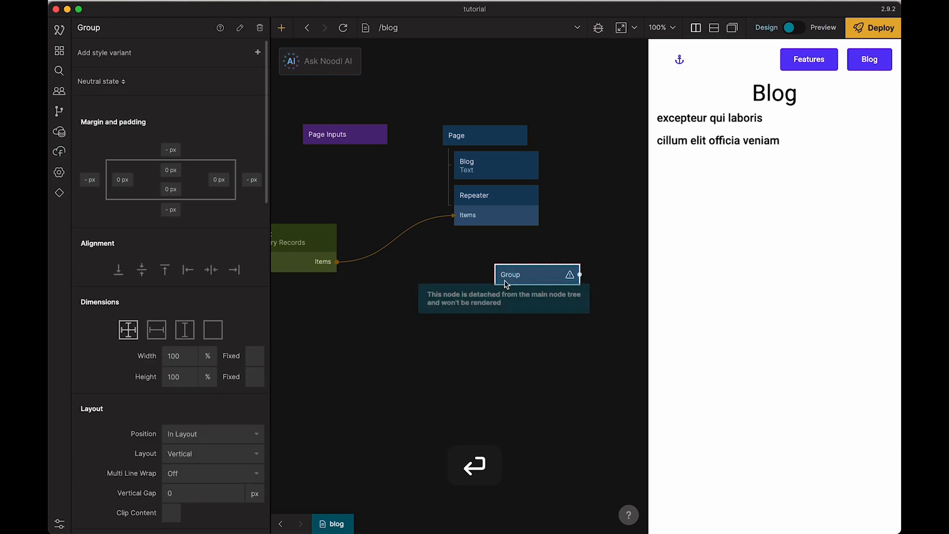
click(498, 237)
drag(497, 238, 495, 194)
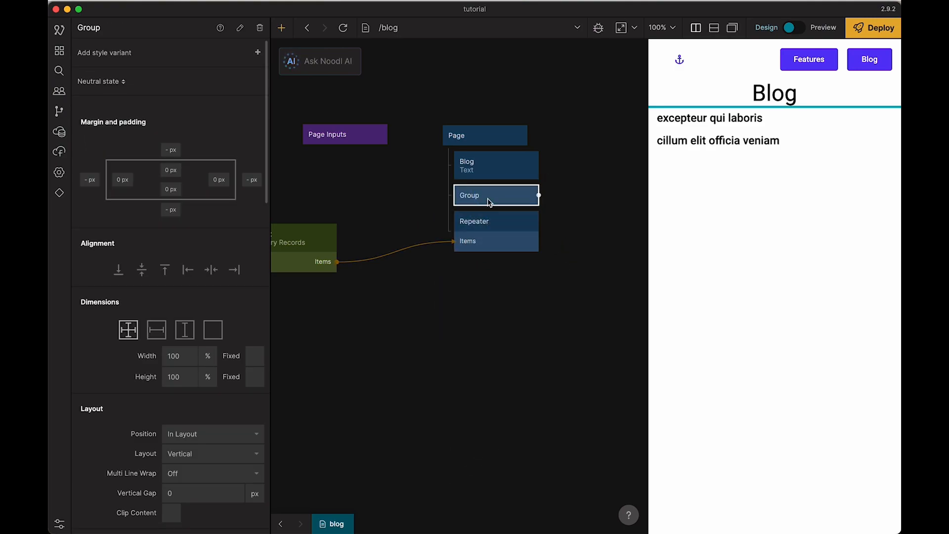
Step: Give the new Group content-based height and a vertical gap of 32 px, and nest the Repeater inside it
click(156, 330)
scroll(176, 418, down, 1)
scroll(177, 430, down, 1)
click(181, 451)
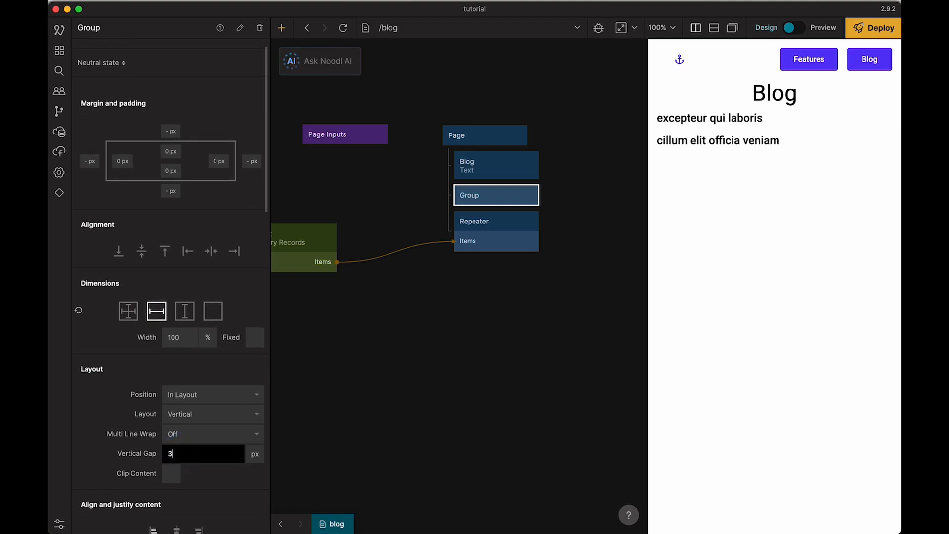
click(385, 371)
drag(489, 233, 503, 211)
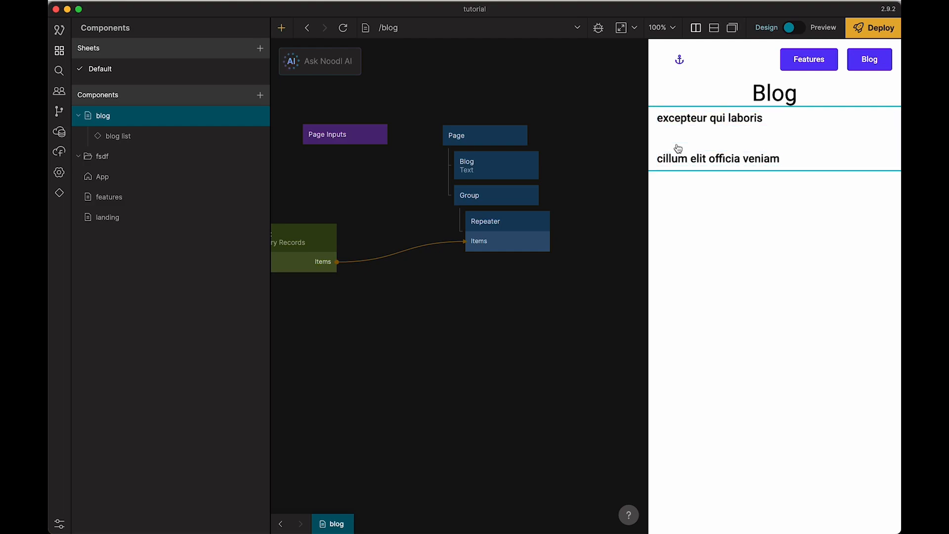
Step: Set the background color of the Group around the Repeater to Grey - 100
click(502, 202)
scroll(197, 352, down, 10)
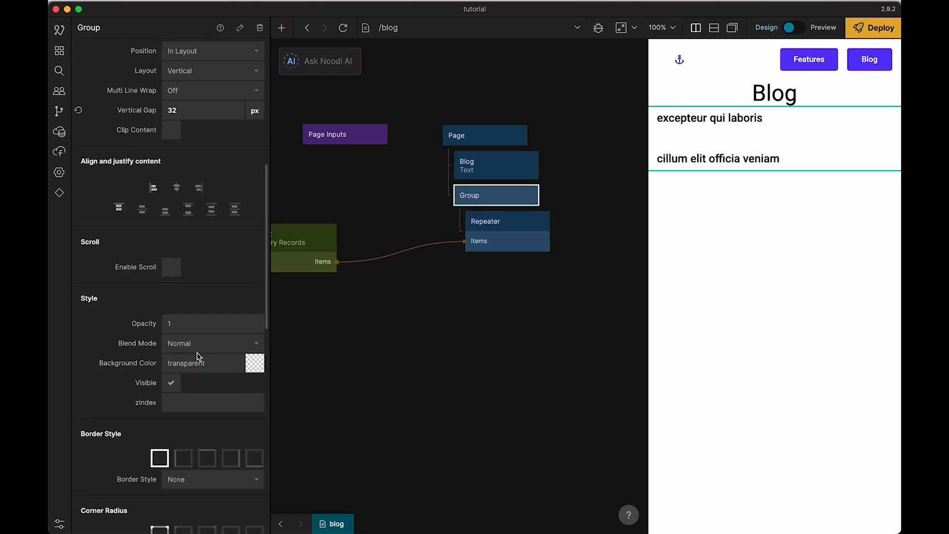
click(182, 365)
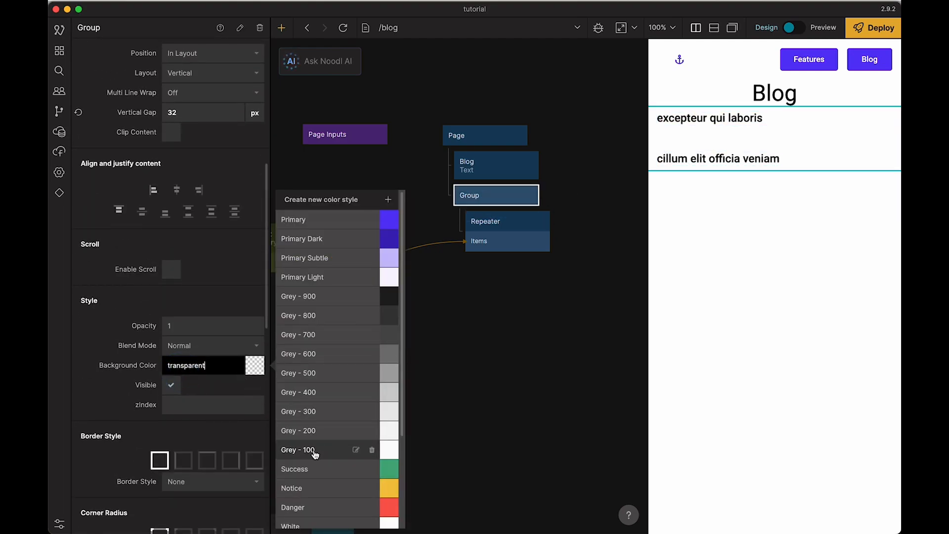
click(467, 383)
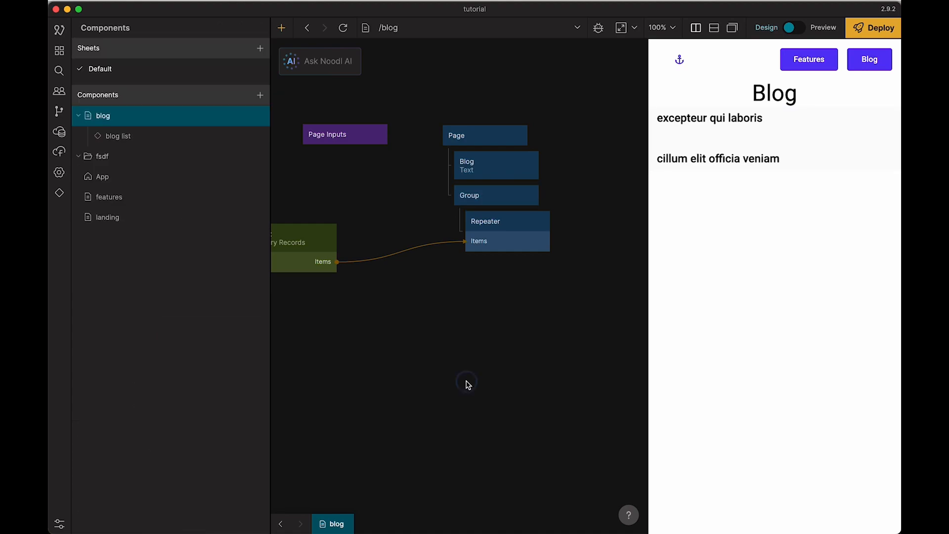
Step: Compare the Group's layout and style settings with the RepeatingGroup post options in Bubble, and review the Repeater's settings back in Noodl
click(529, 189)
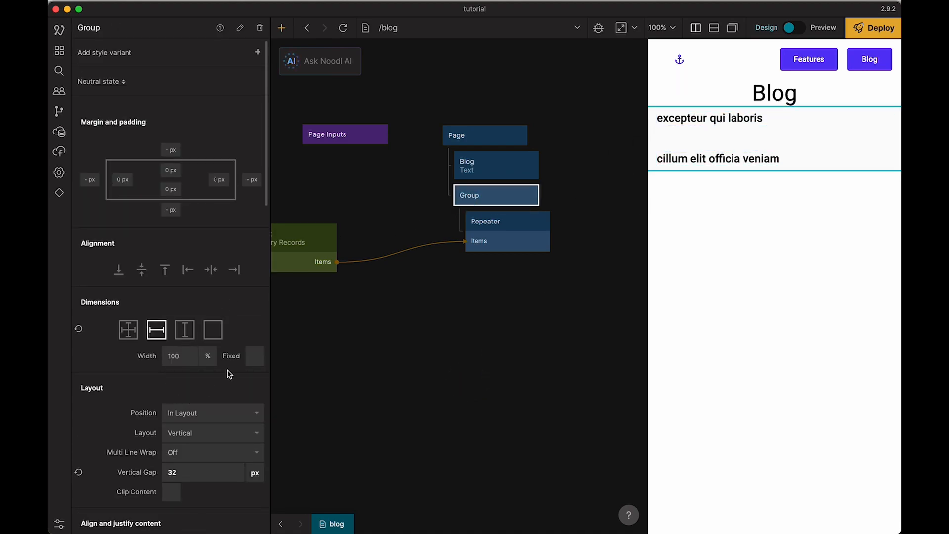
scroll(229, 374, down, 5)
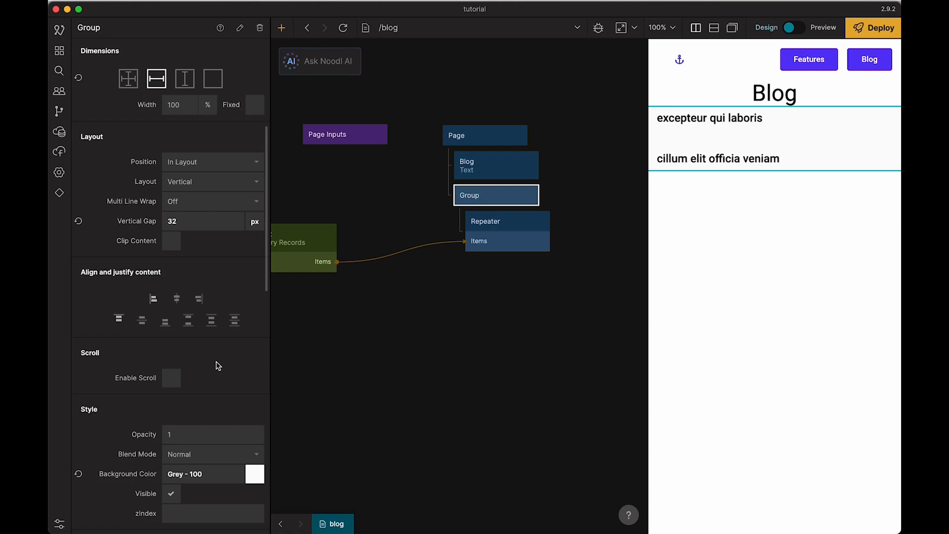
key(super+Tab)
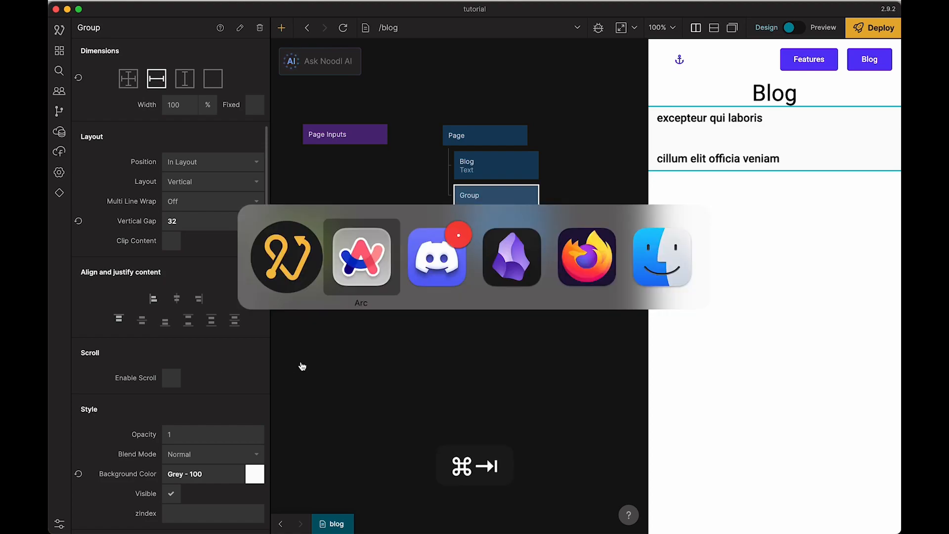
click(78, 80)
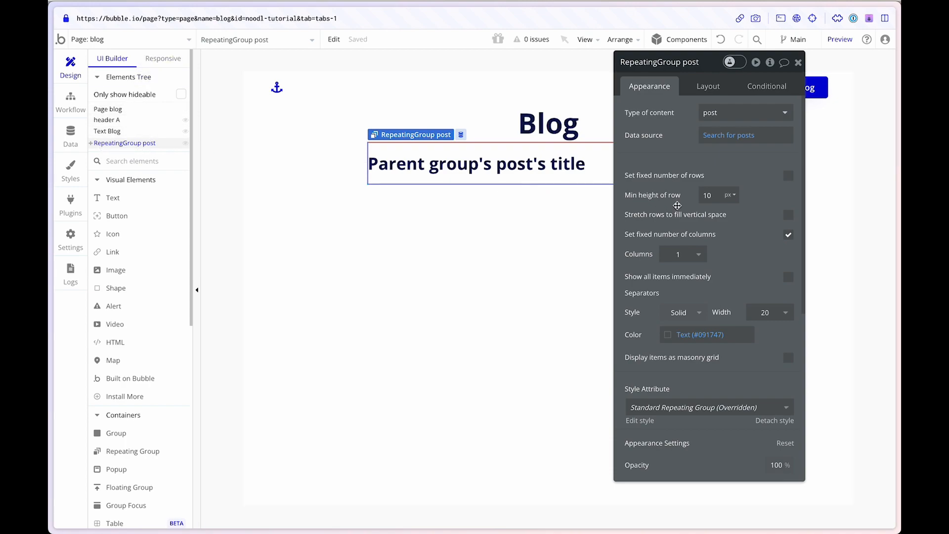
drag(677, 205, 652, 190)
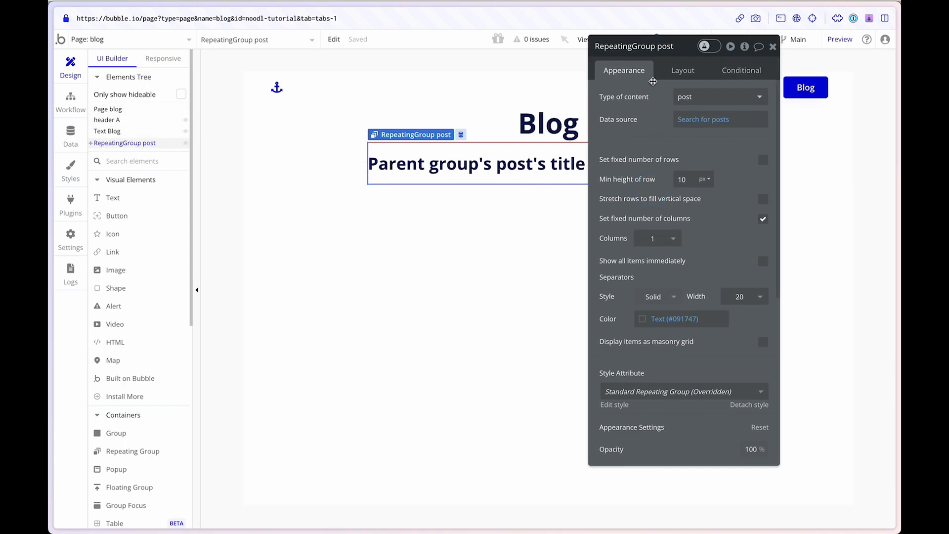
key(super+Tab)
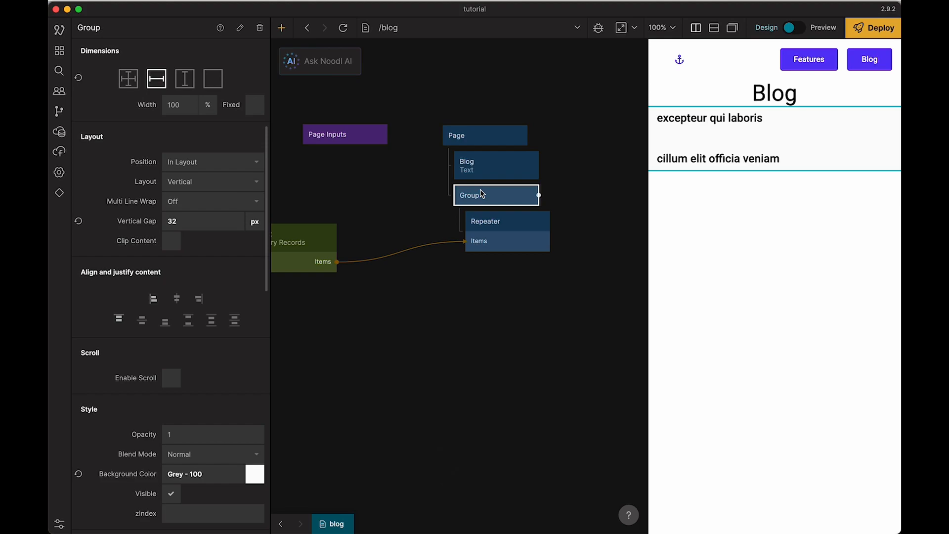
click(498, 226)
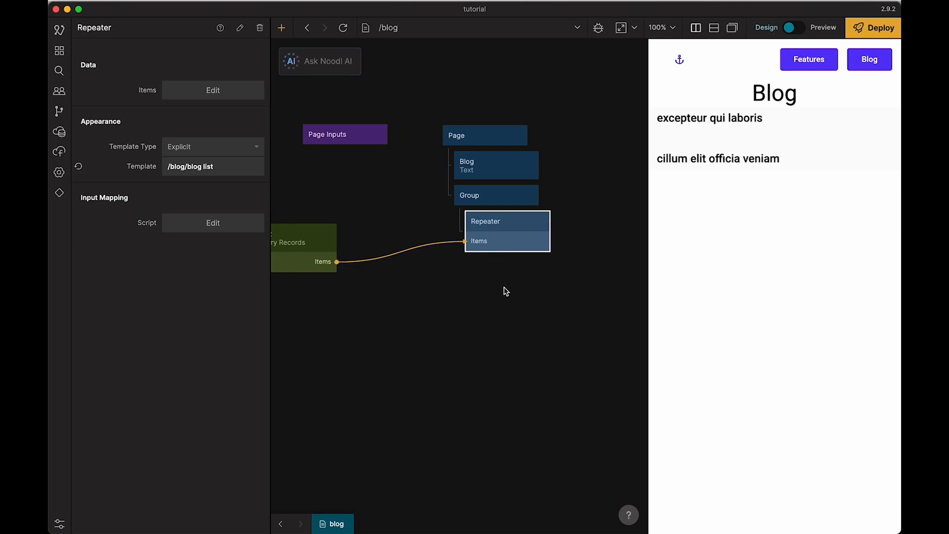
click(351, 266)
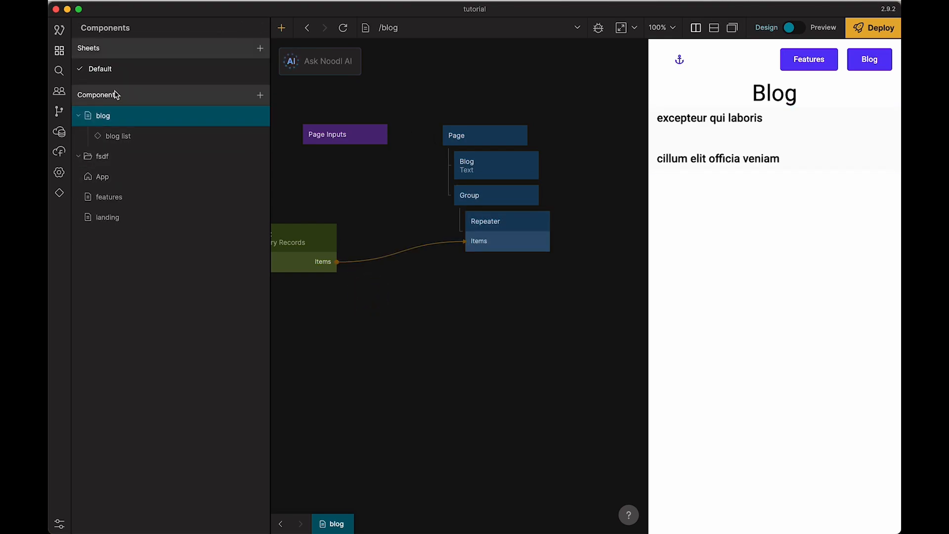
Step: Create a page component named post and space out its Page Inputs and Page nodes side by side
click(260, 96)
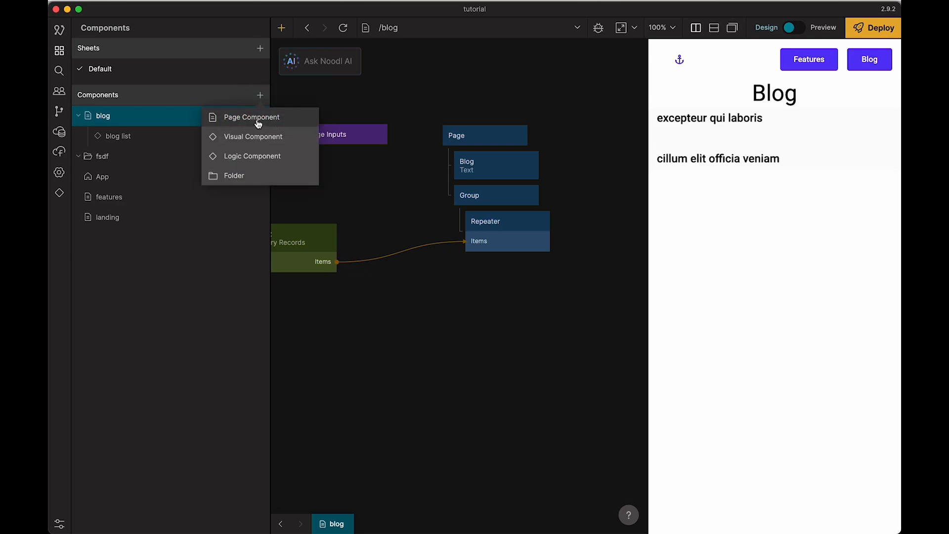
click(256, 117)
text(post)
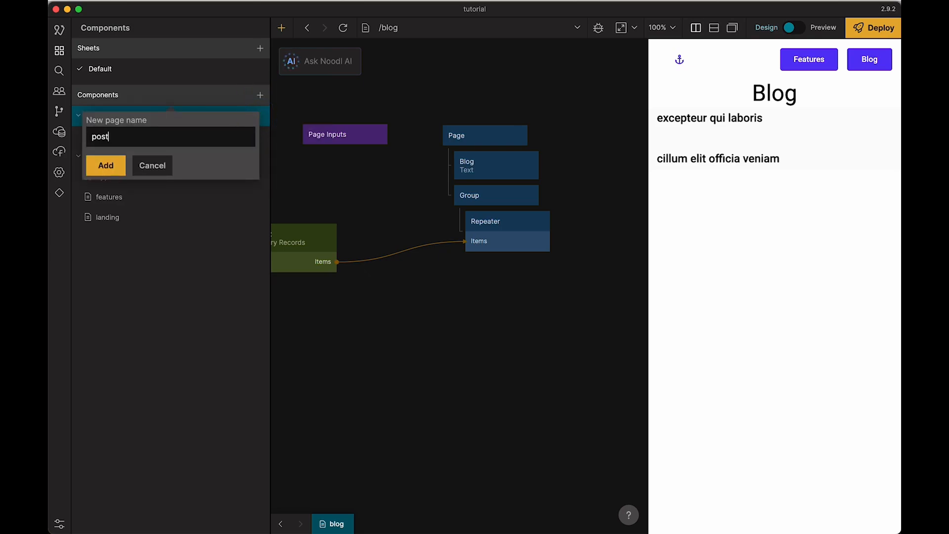
click(106, 165)
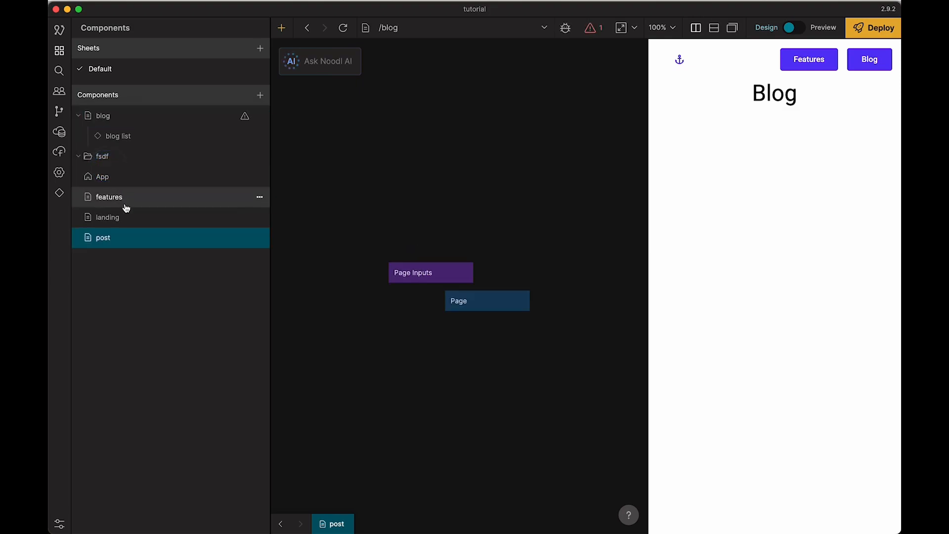
drag(394, 274, 308, 276)
drag(479, 303, 498, 251)
drag(356, 276, 357, 253)
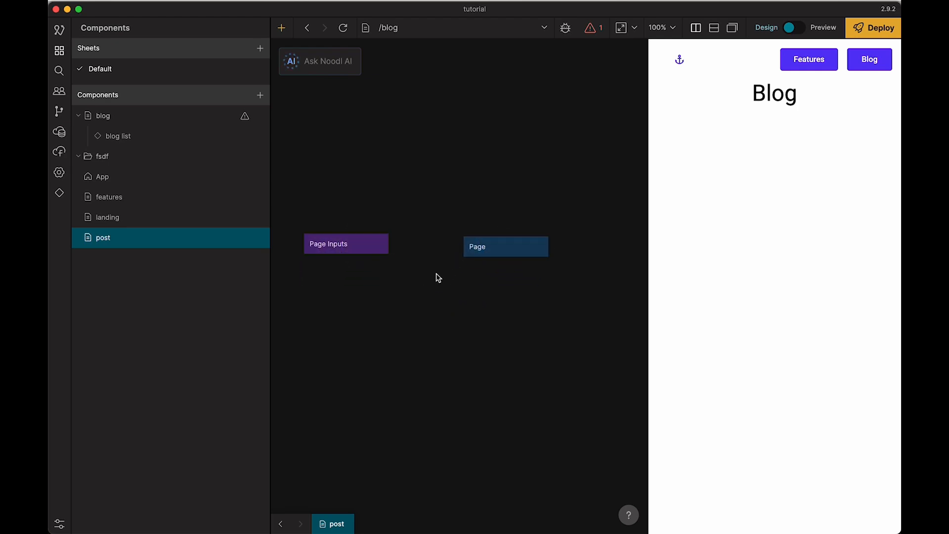
Step: Add a Group node as a child of the post page's Page node
right_click(464, 288)
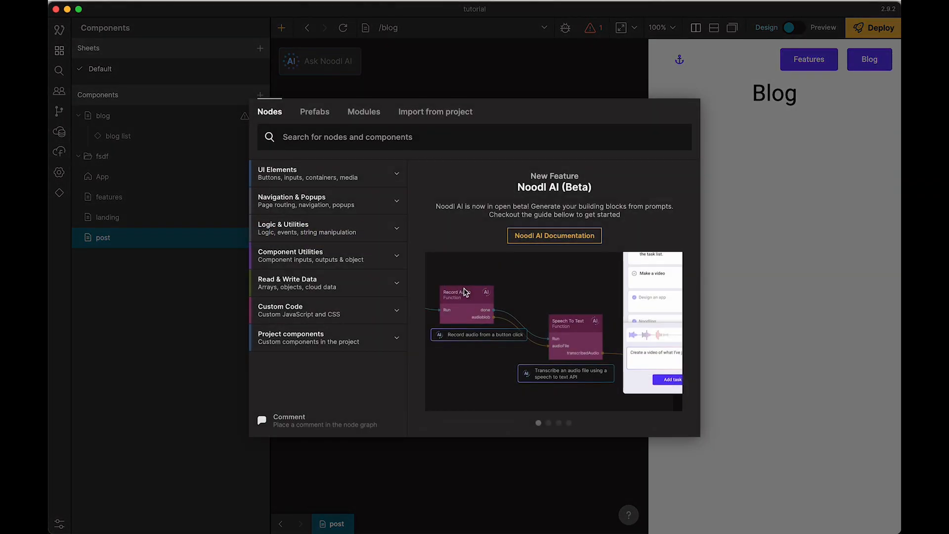
text(group)
key(Return)
drag(465, 295, 476, 269)
Step: Add a Text node inside the post page's Group and name it title
right_click(493, 317)
text(text)
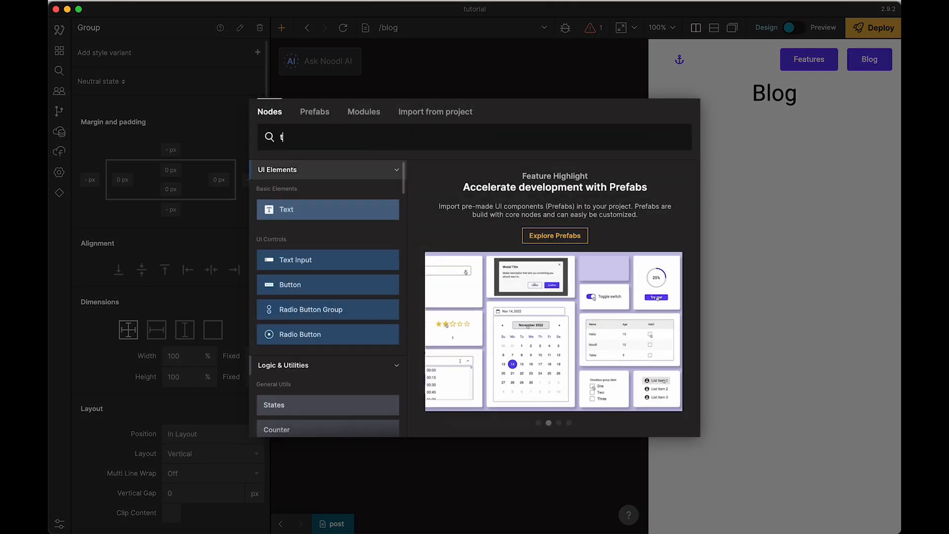
key(Return)
drag(494, 320, 526, 281)
key(Return)
text(title)
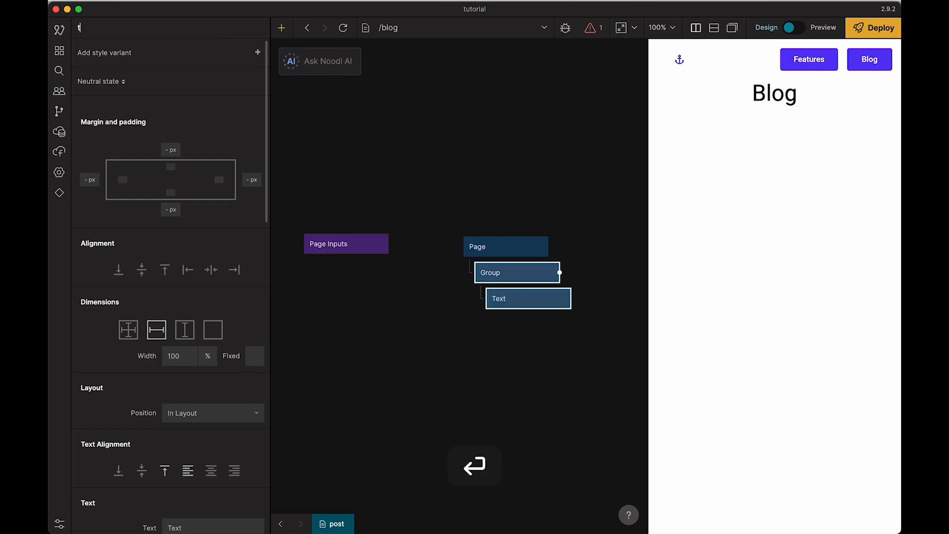
key(Return)
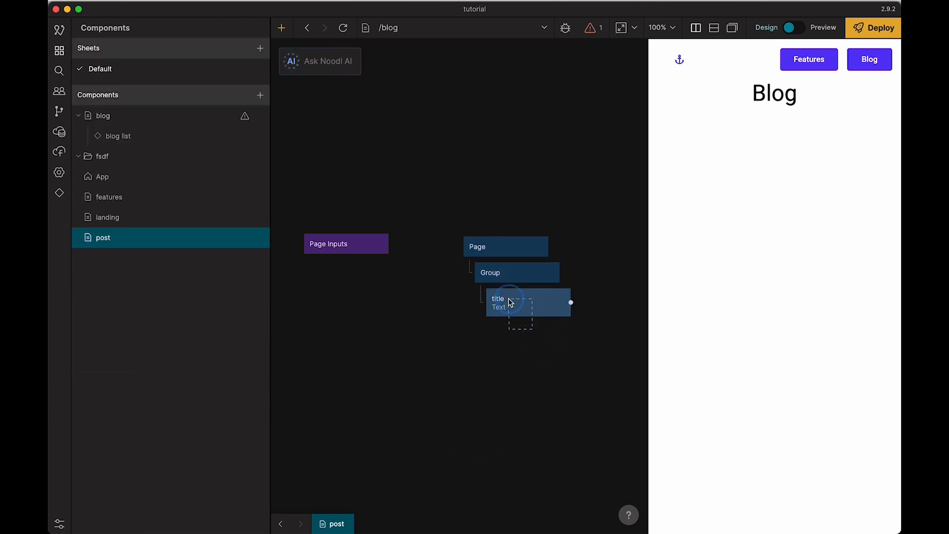
Step: Duplicate the title text node below the original within the Group and rename the copy body
key(super+c)
key(super+v)
drag(574, 348, 507, 346)
key(Return)
text(body)
key(Return)
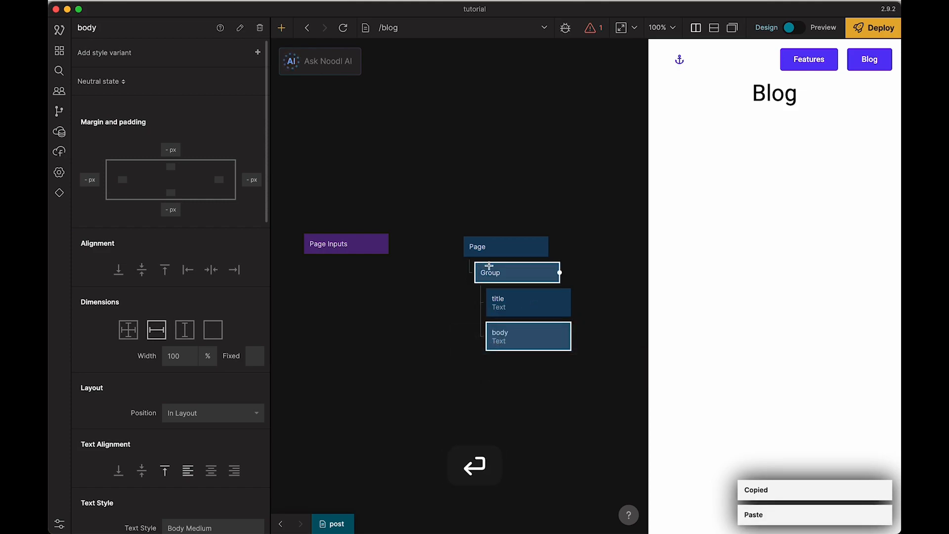
Step: Apply the Title Large text style to the title text node
click(515, 300)
scroll(233, 339, down, 5)
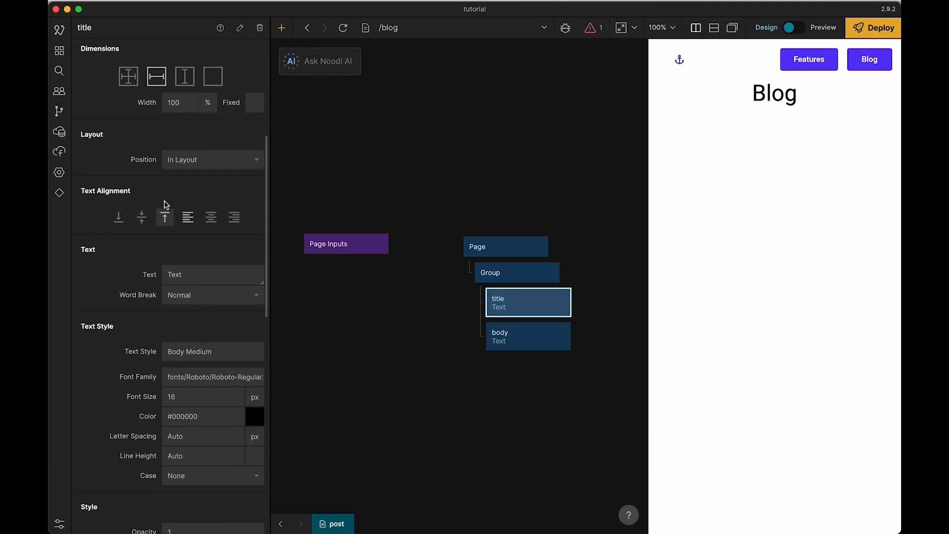
click(199, 352)
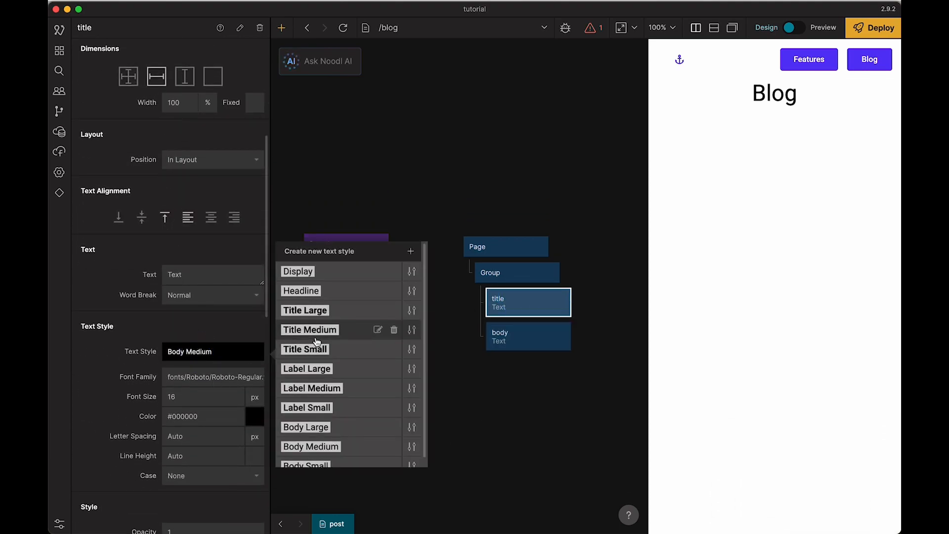
click(337, 310)
Step: Apply the Body Large text style to the body text node
click(499, 339)
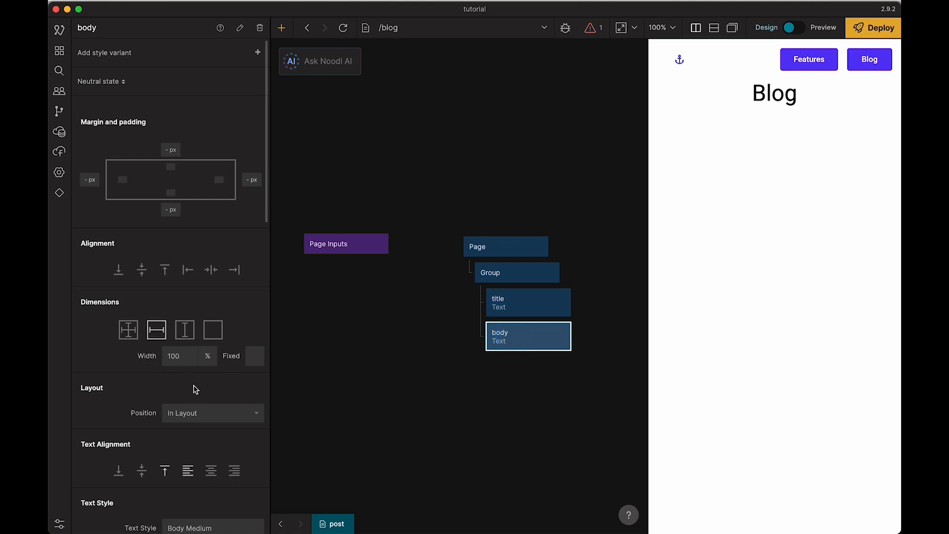
scroll(195, 396, down, 5)
click(207, 293)
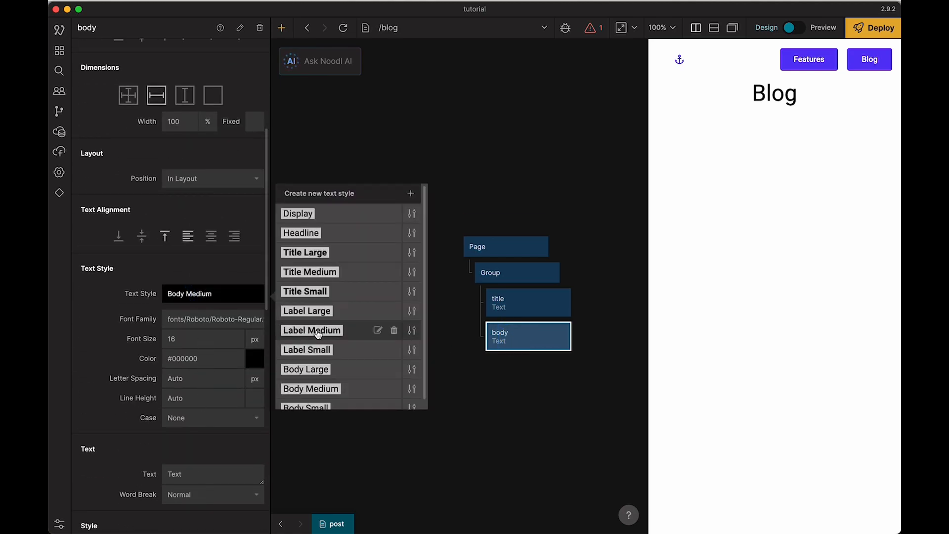
click(326, 370)
click(456, 382)
Step: Add an Object node to the post page and place it beneath the repositioned Page Inputs node
drag(381, 250, 396, 244)
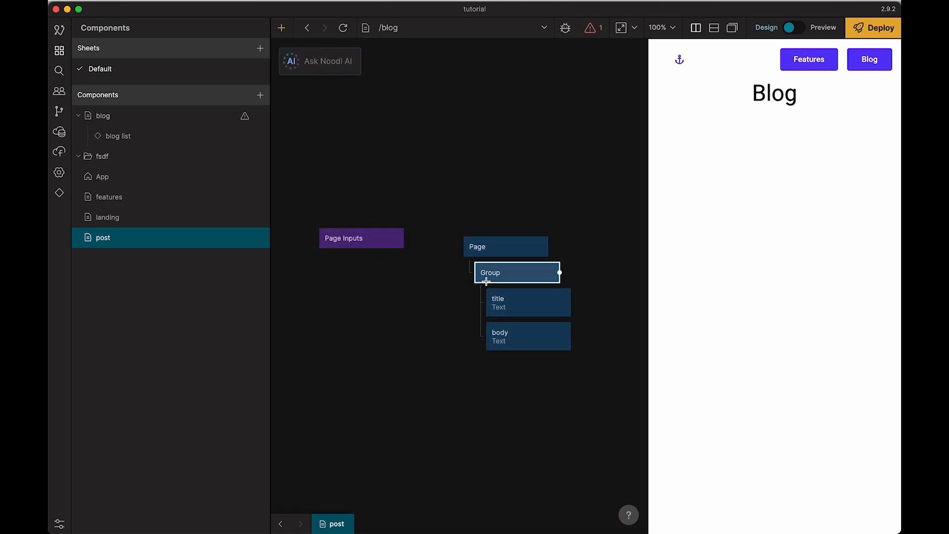
right_click(374, 317)
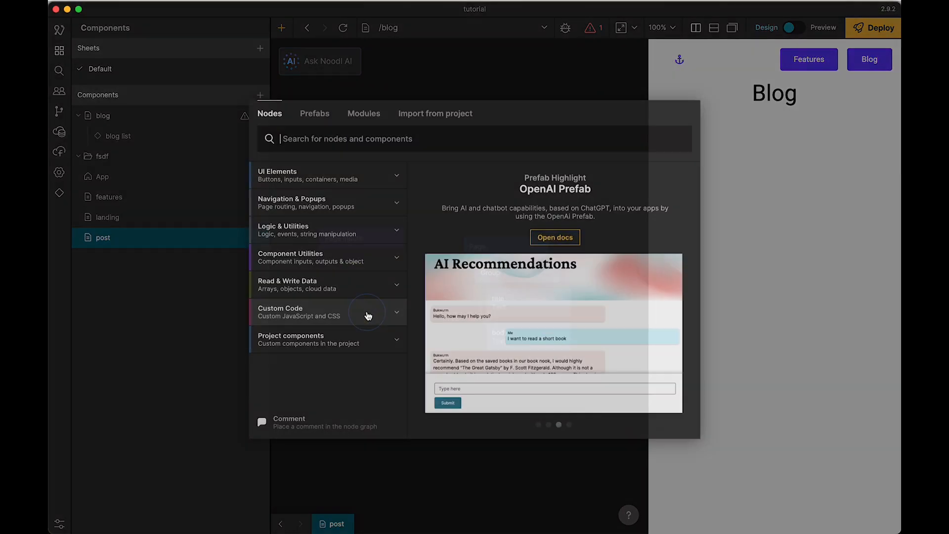
text(obje)
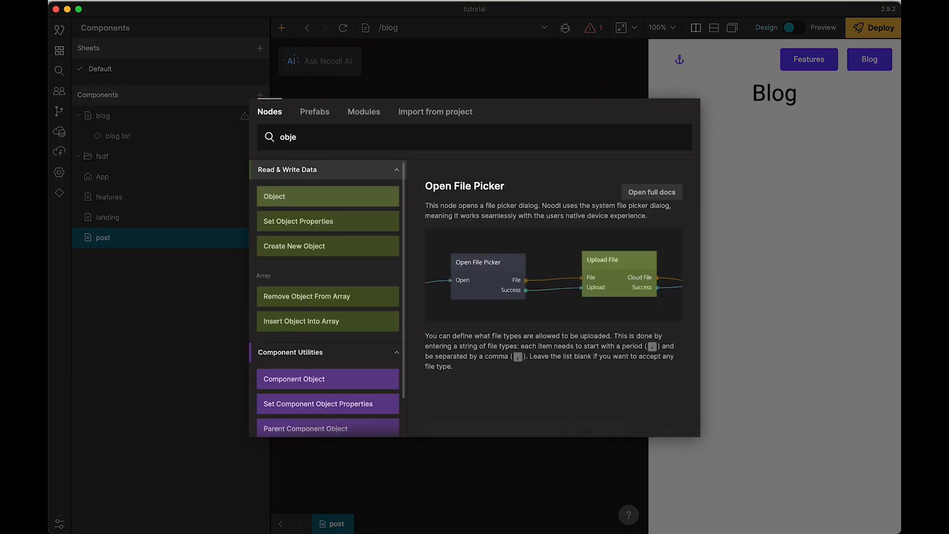
key(Return)
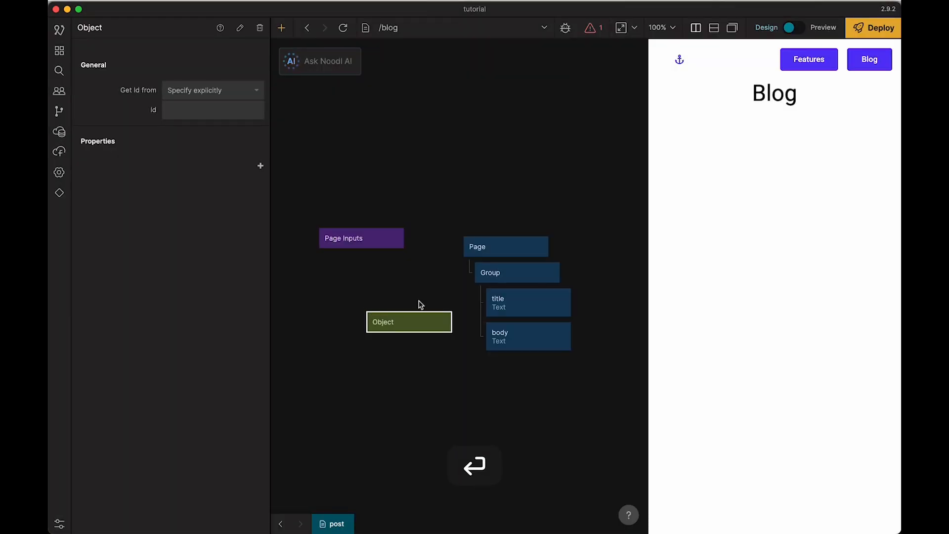
drag(415, 324, 371, 305)
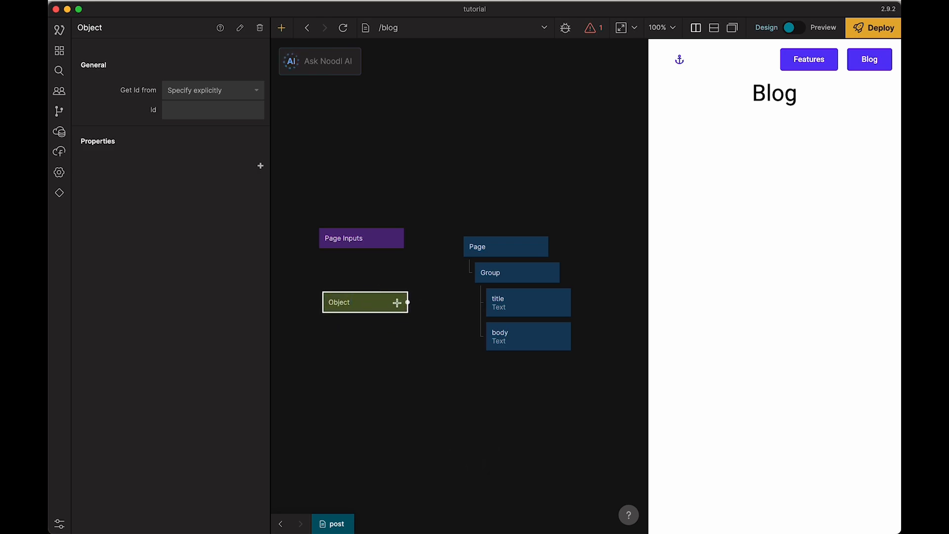
Step: Add the properties title and body to the Object node on the post page
click(223, 90)
click(222, 90)
click(218, 109)
click(194, 142)
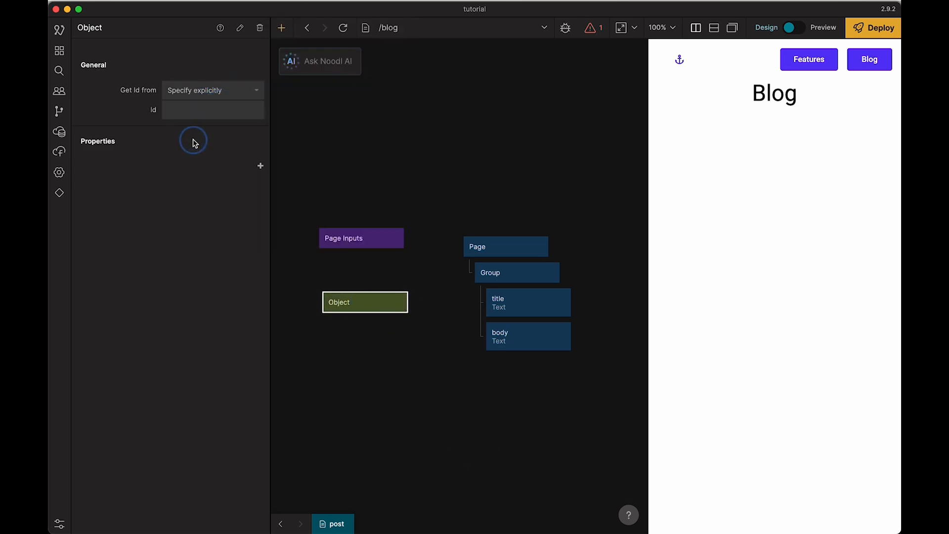
click(259, 166)
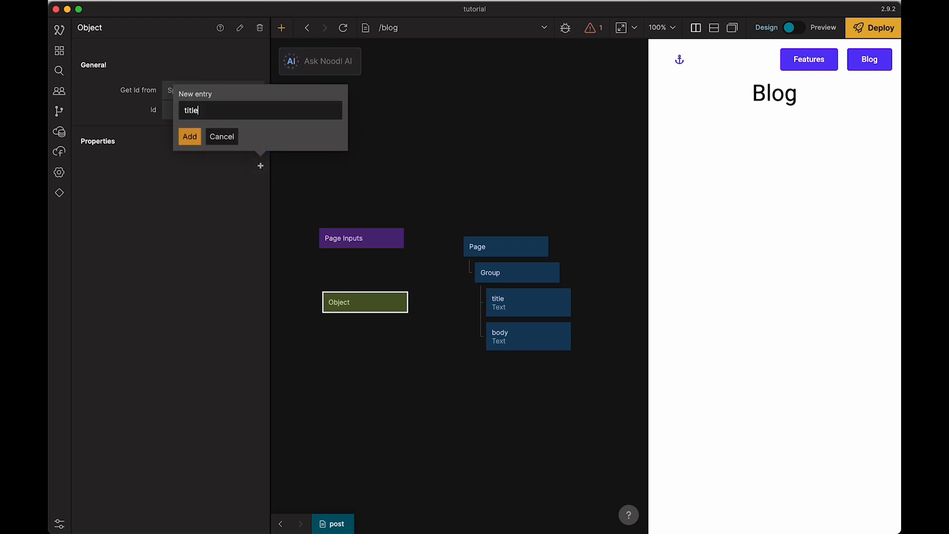
key(Return)
click(261, 168)
click(260, 166)
text(tit)
text(le,description)
key(alt+BackSpace)
text(body)
click(191, 138)
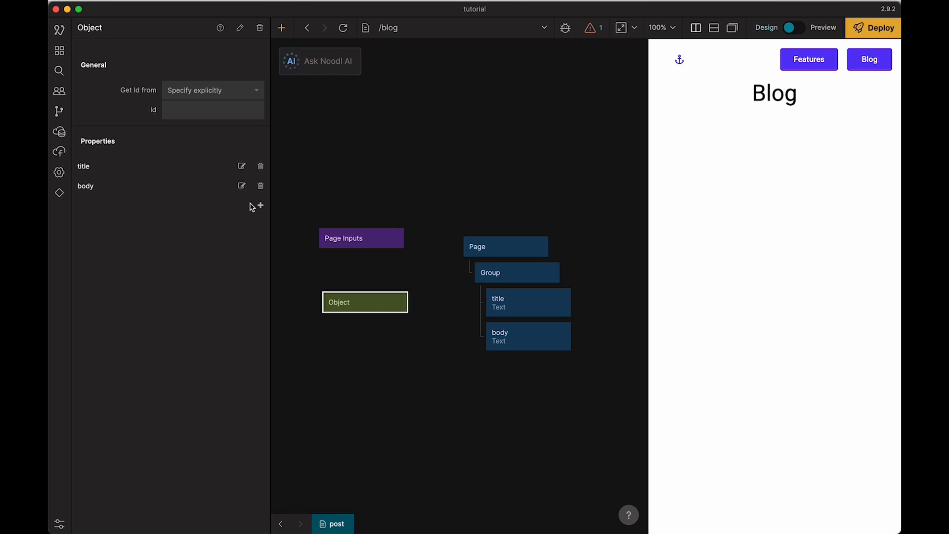
Step: Connect the Object's title and body outputs to the Text inputs of the matching text nodes, and shift Page Inputs aside
drag(408, 302, 525, 302)
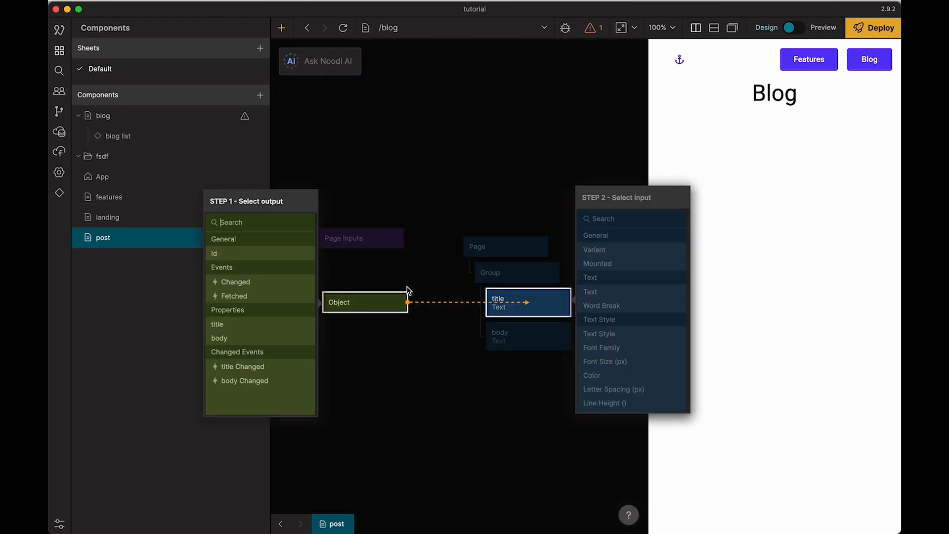
click(245, 322)
click(617, 292)
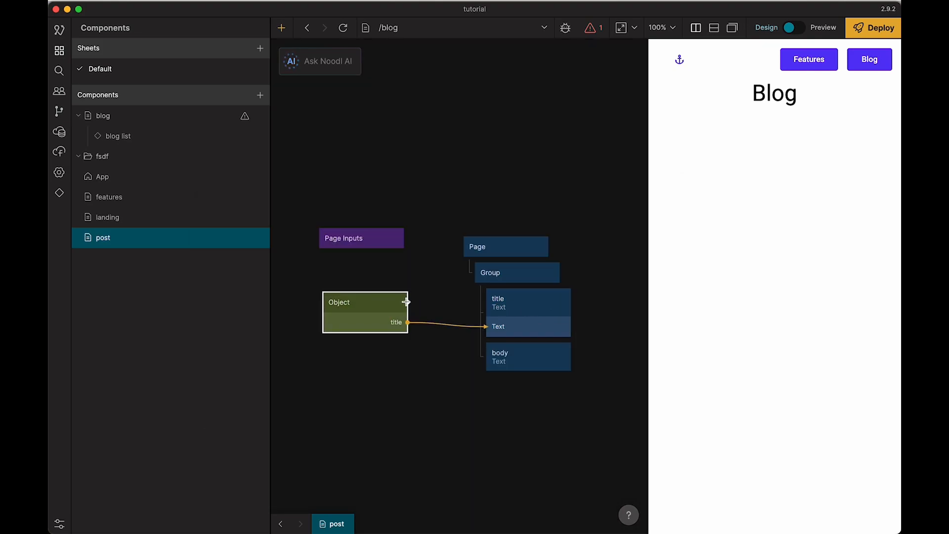
drag(409, 302, 526, 354)
click(223, 338)
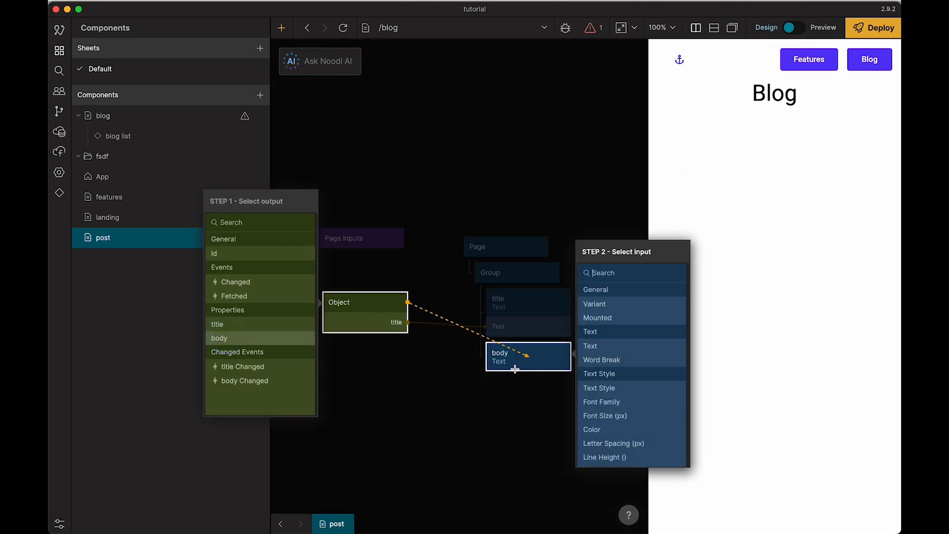
click(618, 346)
drag(381, 239, 365, 229)
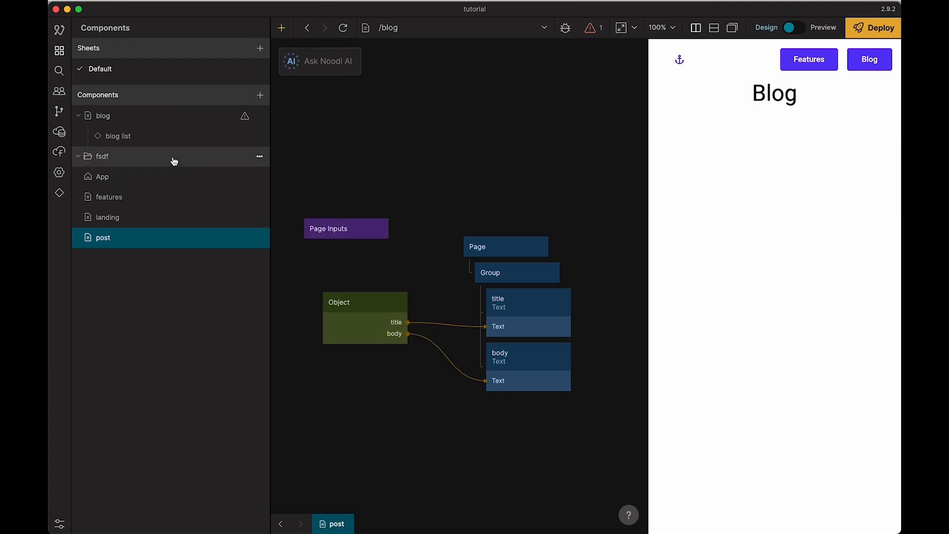
Step: In the blog list component, add a Navigate node and place it beside the Group node
click(142, 137)
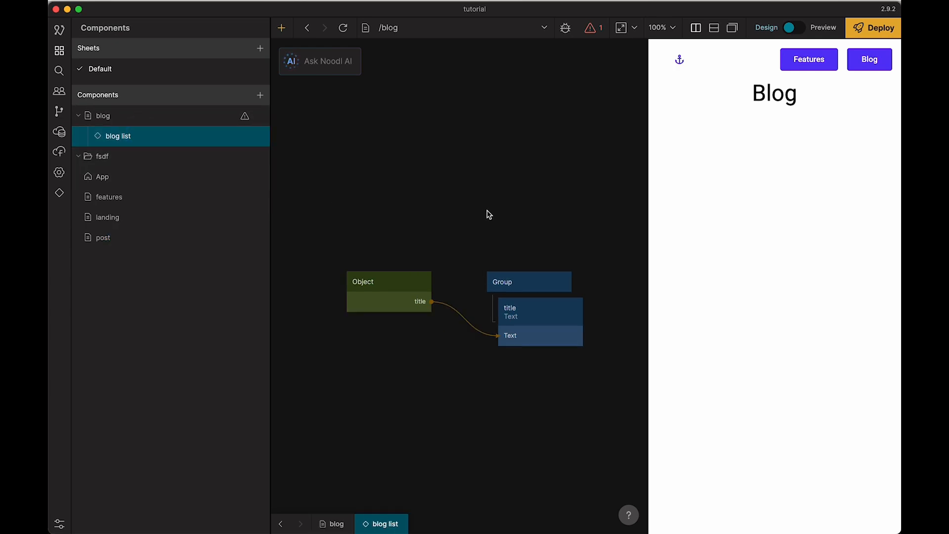
drag(485, 212, 449, 149)
click(462, 264)
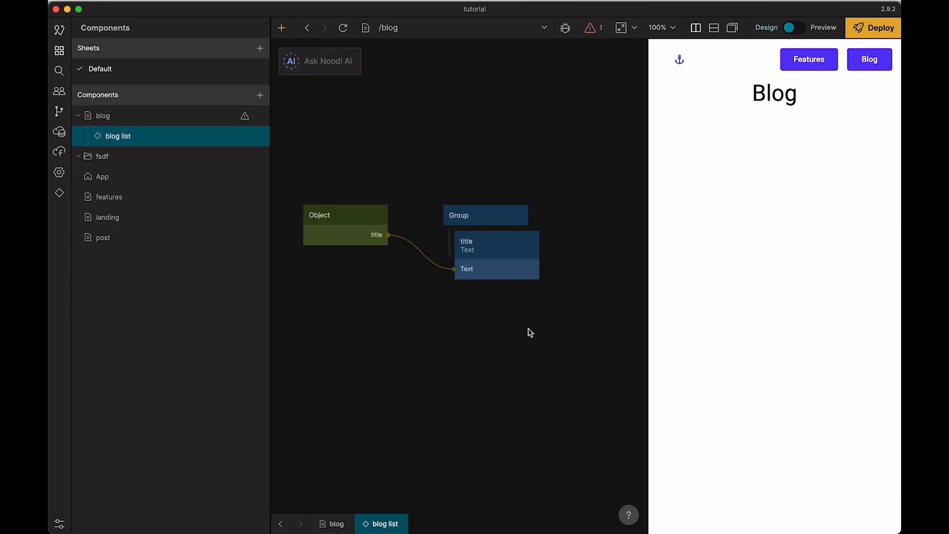
click(480, 215)
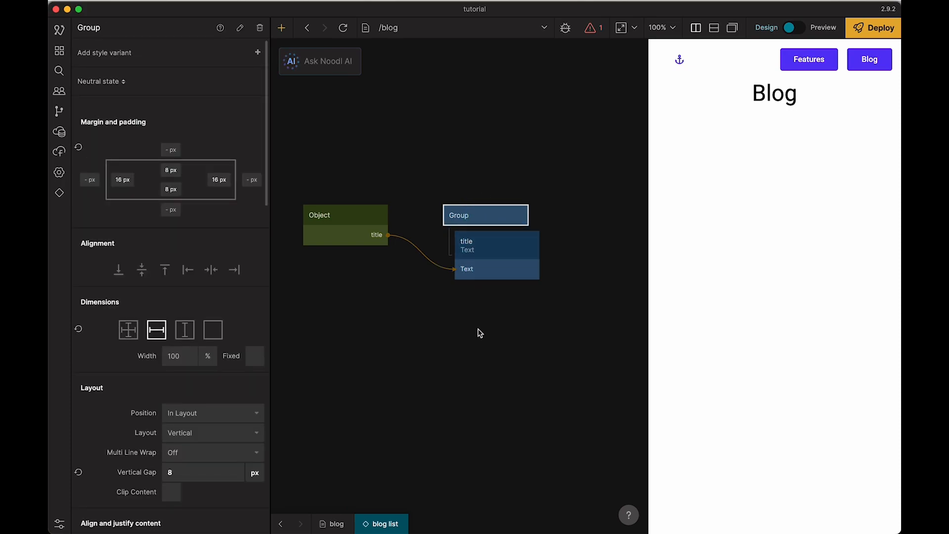
scroll(487, 311, right, 3)
right_click(513, 276)
text(nav)
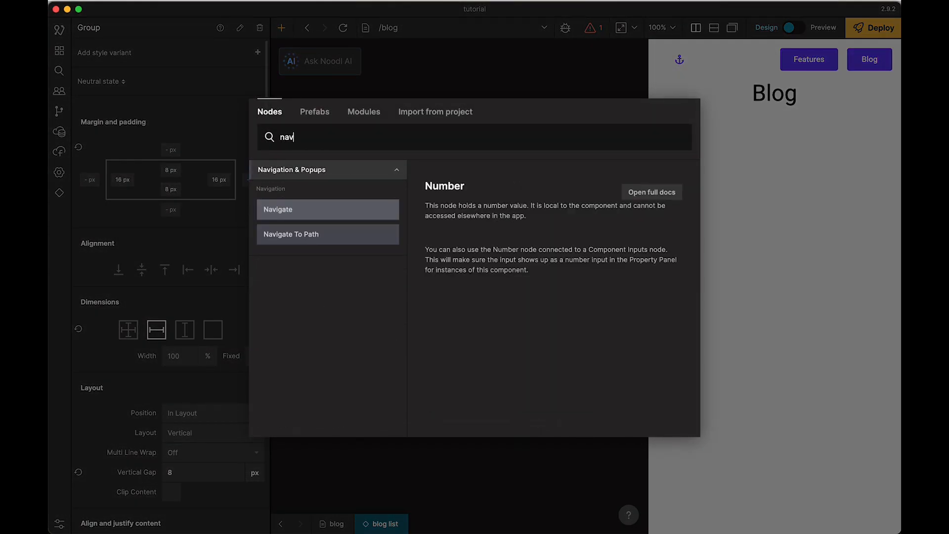
click(343, 216)
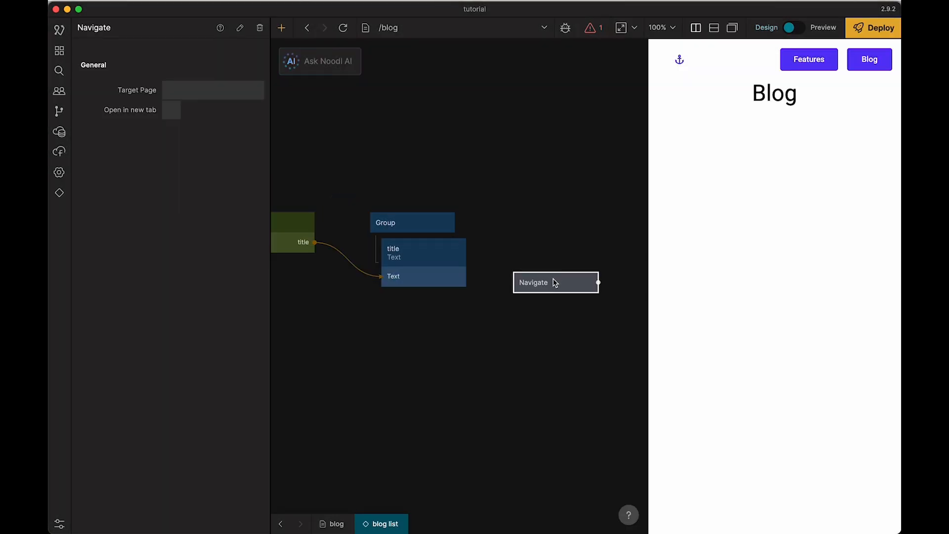
drag(554, 282, 516, 239)
Step: Set the Navigate node's target page to post
click(218, 89)
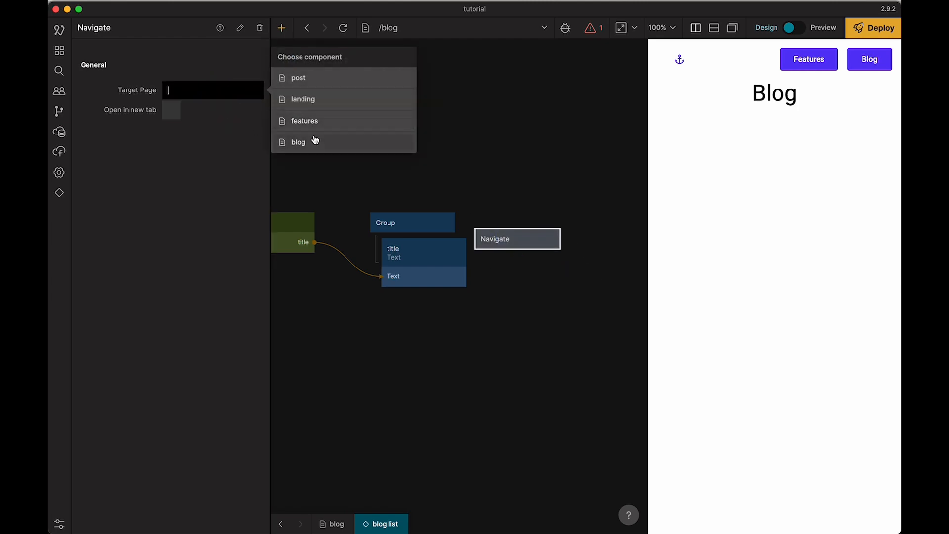
click(298, 78)
click(346, 157)
Step: Connect the Group's Click event to the Navigate node's Navigate action and space the two nodes apart
drag(455, 223, 509, 236)
click(339, 174)
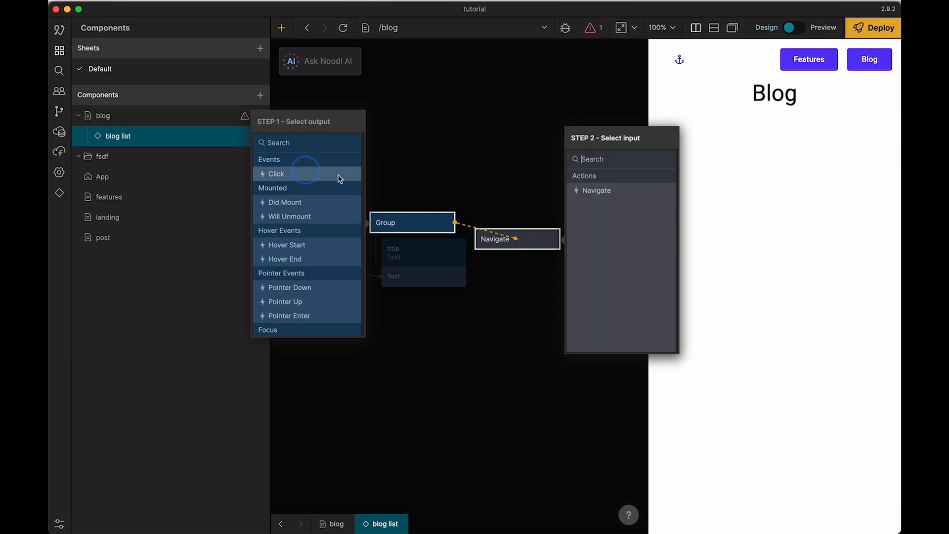
click(593, 193)
click(542, 183)
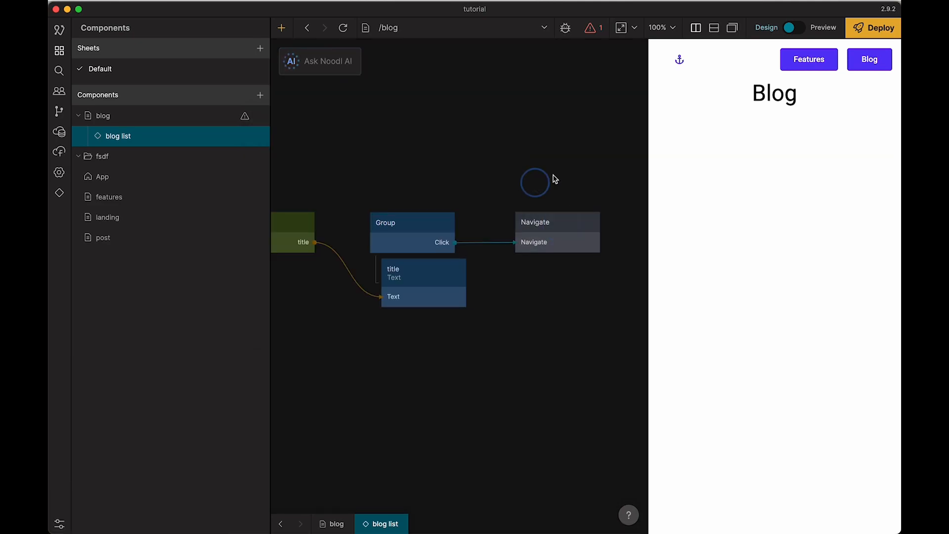
drag(435, 137, 491, 137)
Step: Inspect the Repeater node flagged by the warning on the blog page, and go back to its blog list template
mouse_move(596, 30)
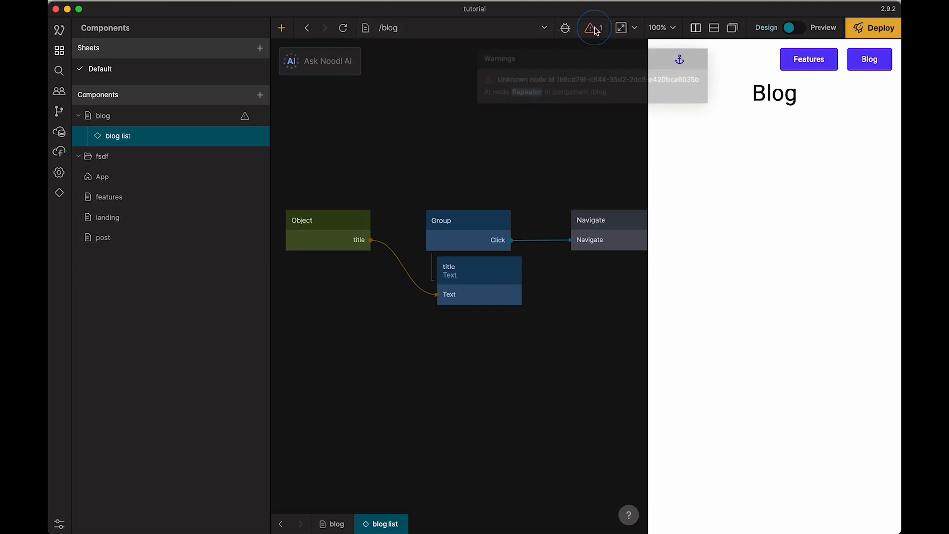
click(559, 80)
drag(494, 130, 573, 123)
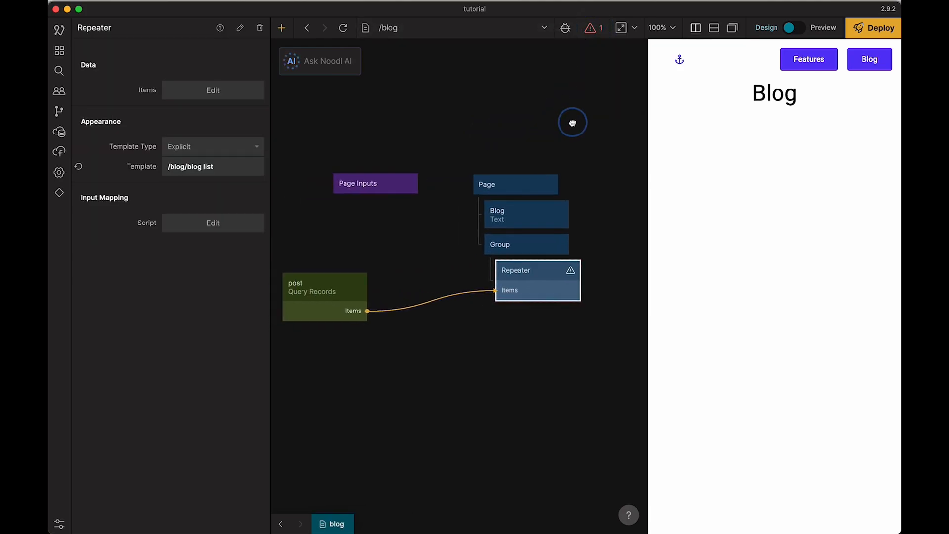
double_click(536, 280)
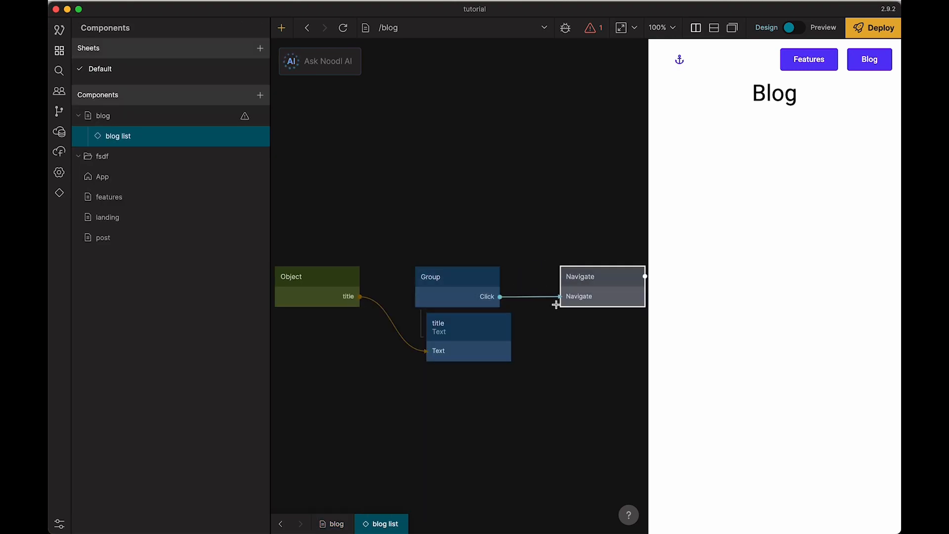
right_click(460, 215)
click(462, 85)
Step: Reload the app, put the viewer in Preview mode and open the first blog post to test navigation
click(343, 28)
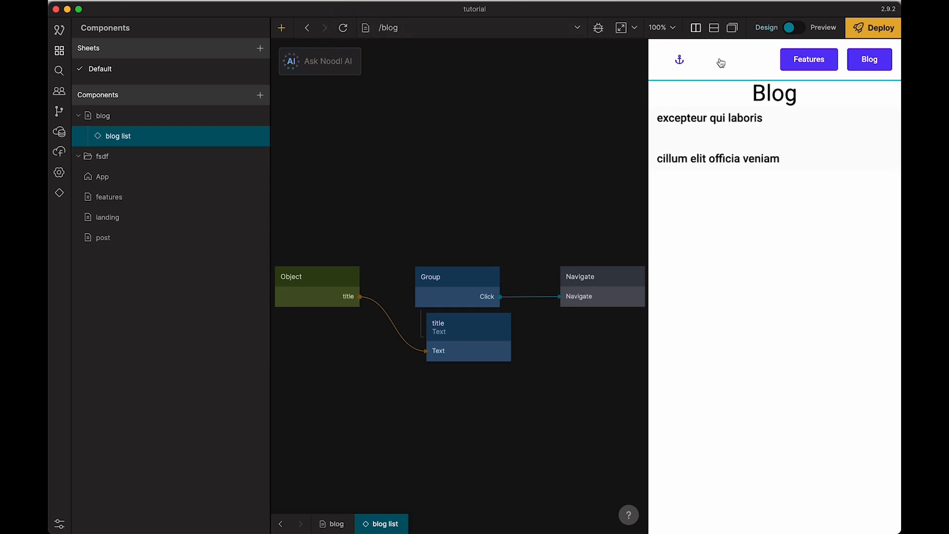
click(793, 27)
click(702, 119)
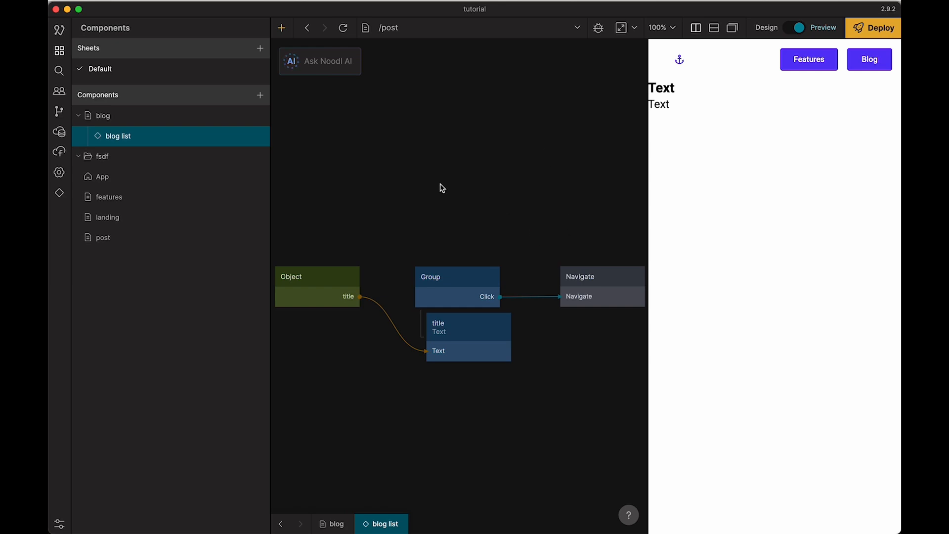
Step: Nest the post page under the blog page in the component tree
click(123, 241)
drag(124, 245, 147, 127)
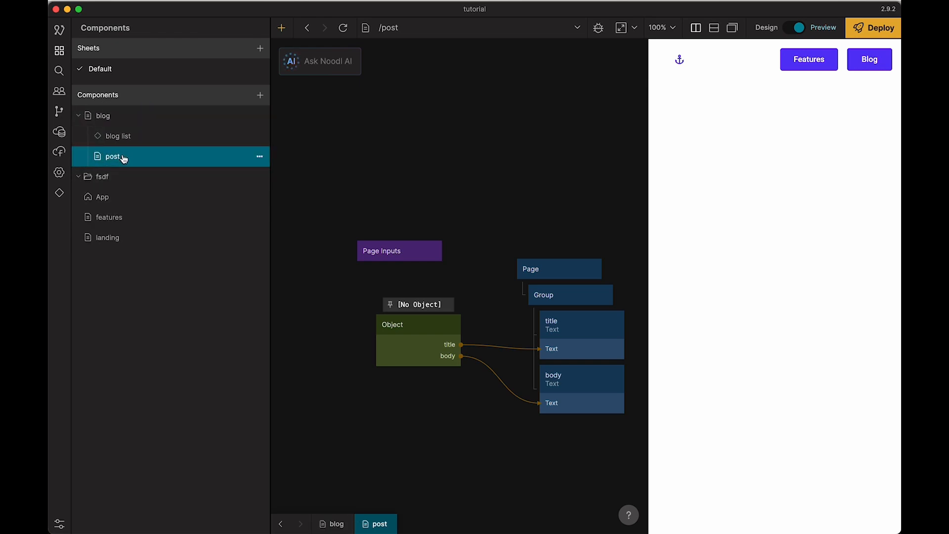
Step: Move the post page's Page Inputs node up and add a path parameter named id to it
drag(393, 258, 391, 216)
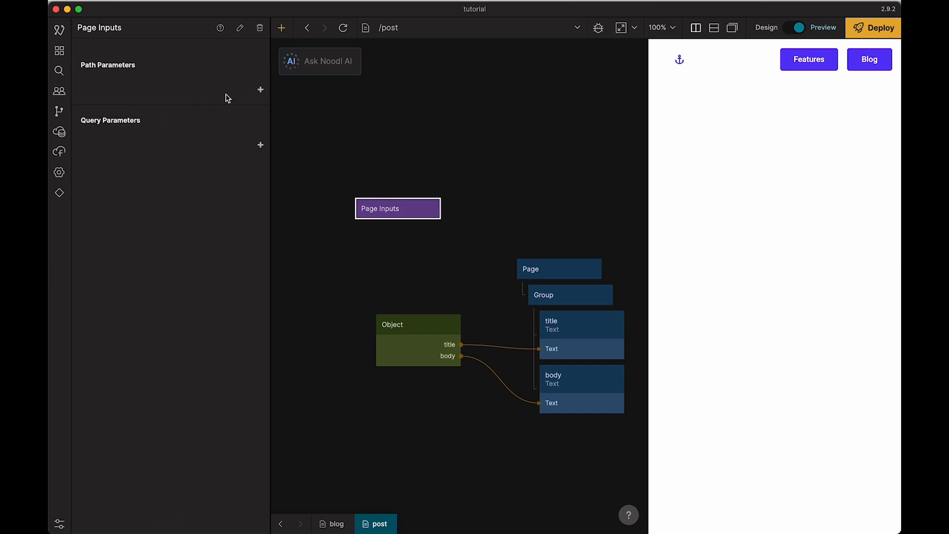
click(260, 90)
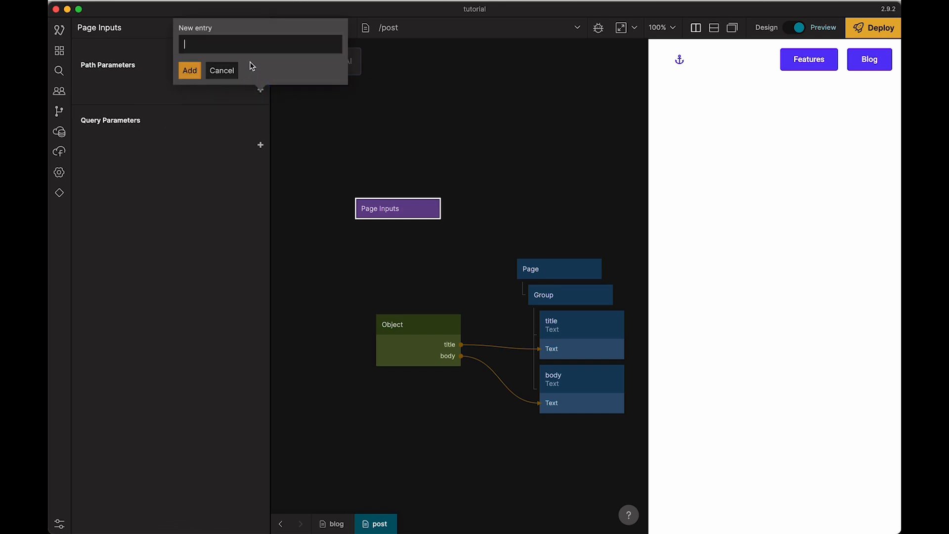
text(id)
click(193, 70)
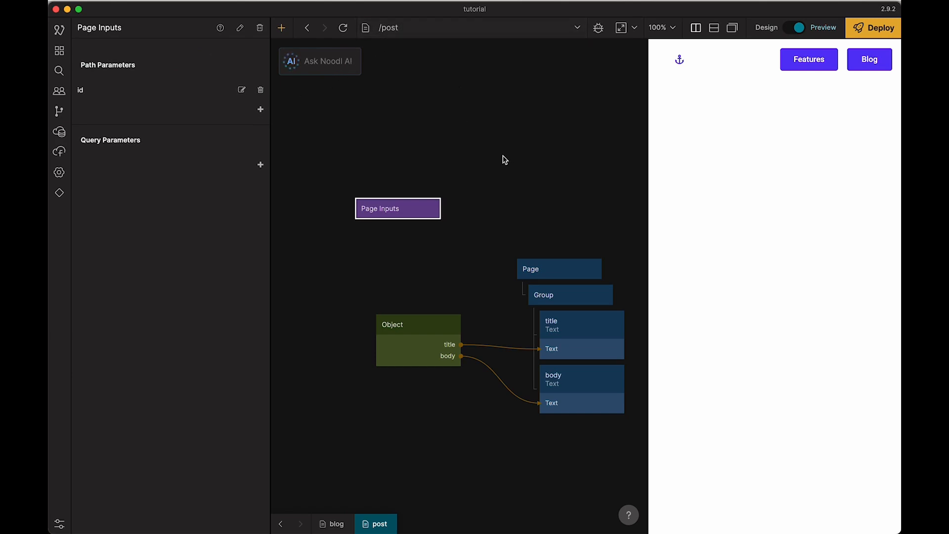
Step: Connect the id of Page Inputs to the Object node's Id input and position Page Inputs just above the Object
drag(424, 214, 419, 327)
click(273, 169)
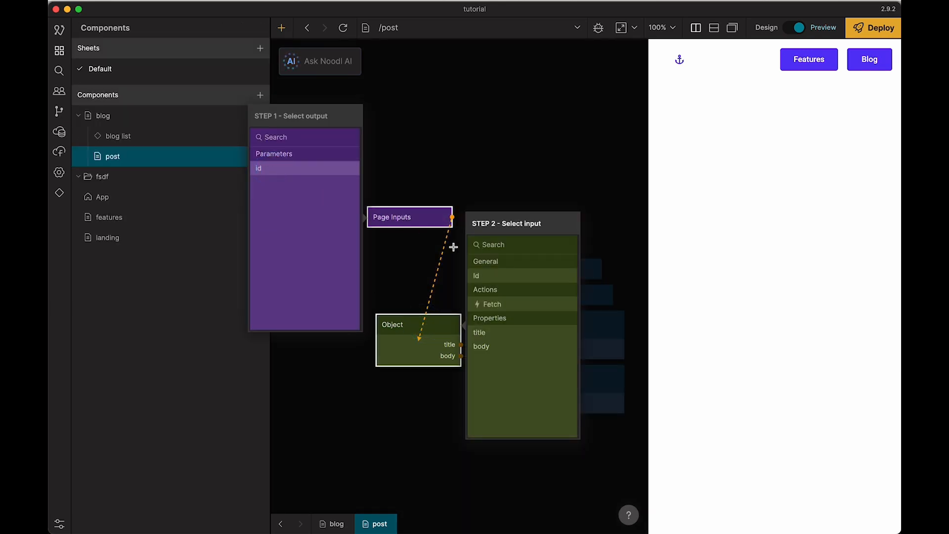
click(492, 276)
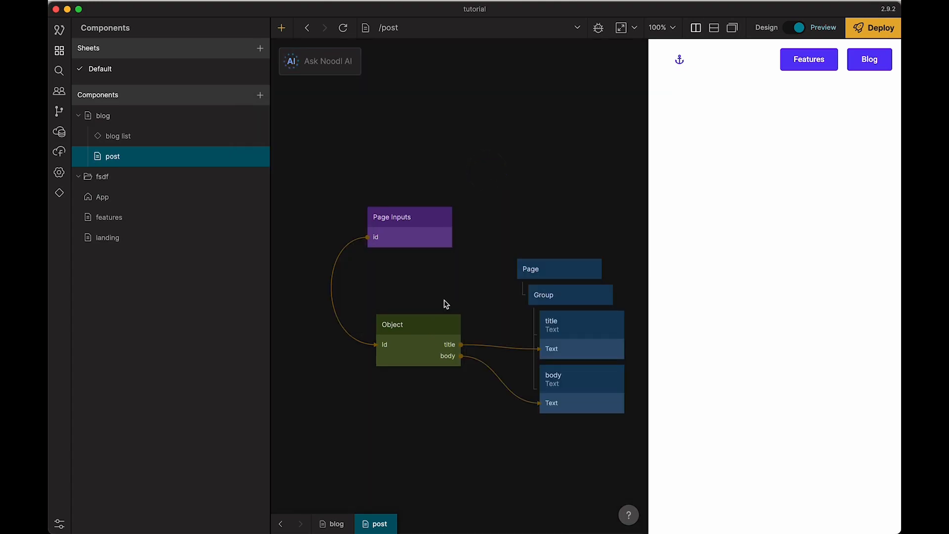
drag(433, 241, 452, 273)
click(409, 320)
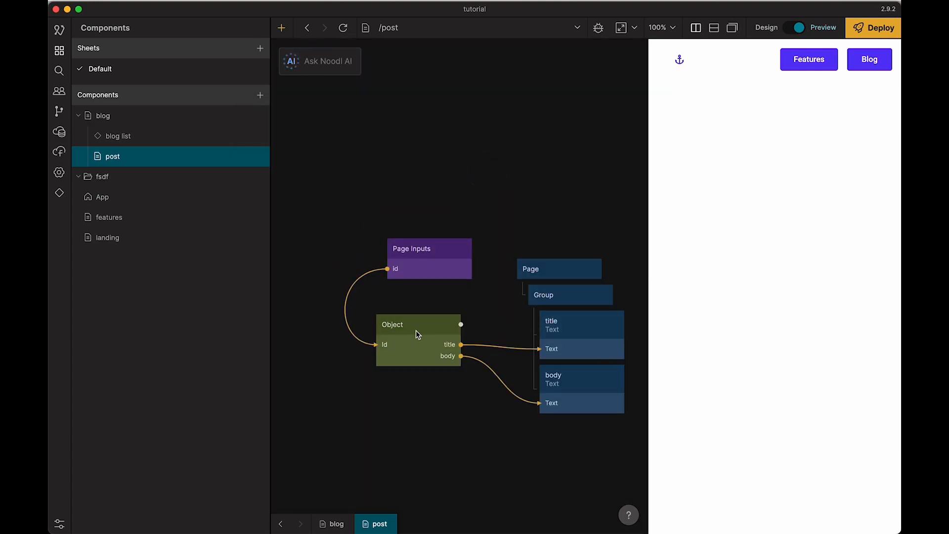
click(432, 211)
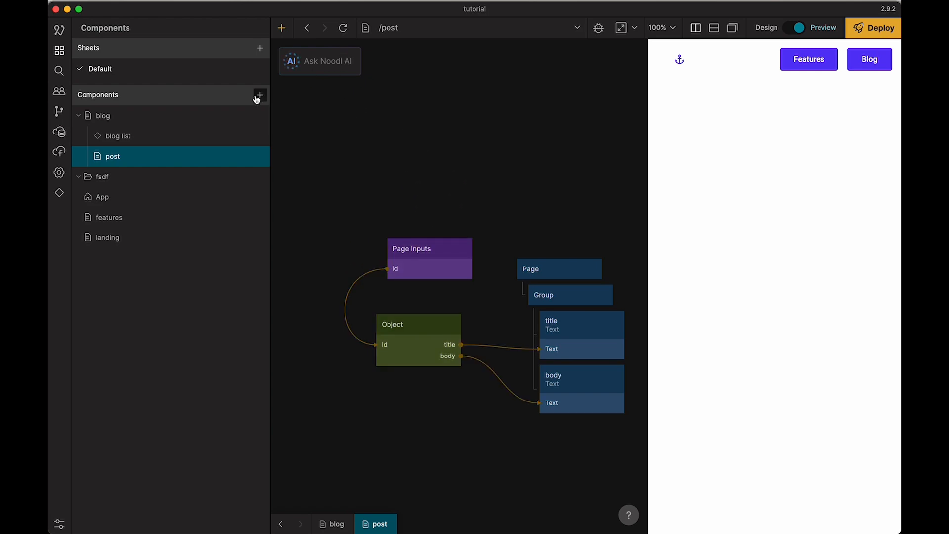
Step: In the blog list component, connect the Object's Id output to the Navigate node's id parameter
click(118, 136)
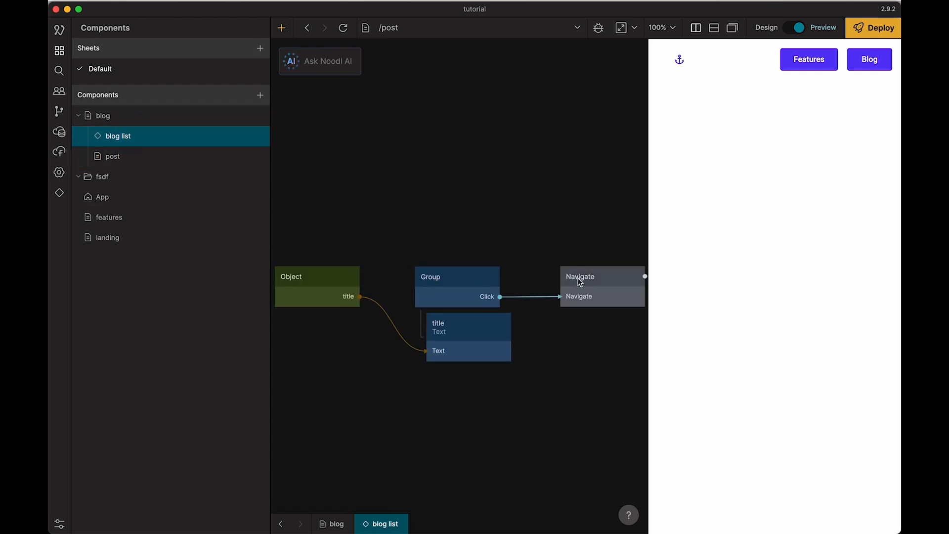
click(593, 281)
click(188, 161)
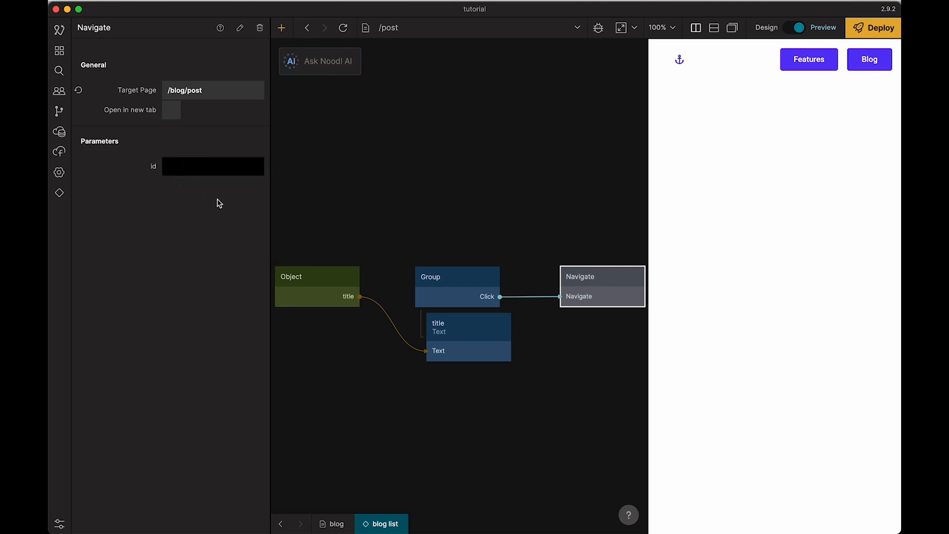
click(383, 239)
drag(361, 277, 583, 282)
click(209, 228)
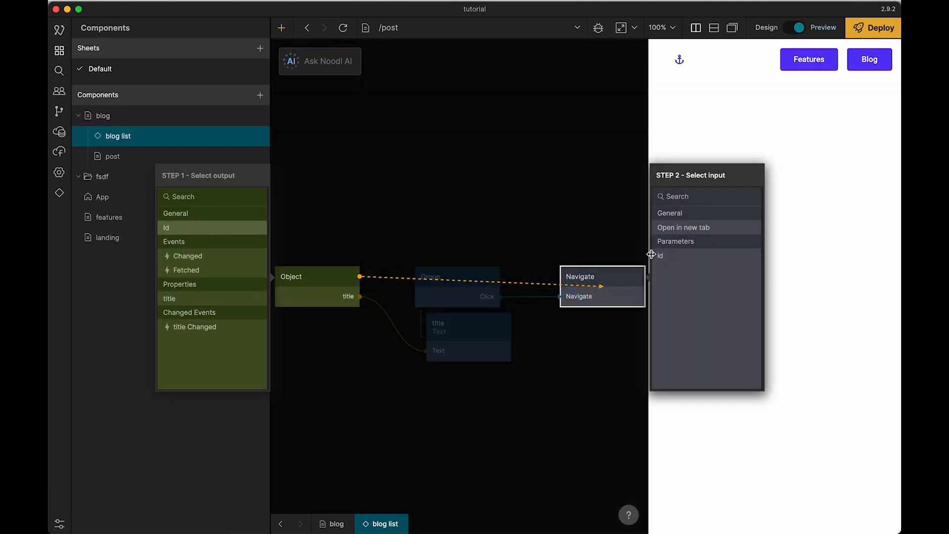
click(685, 256)
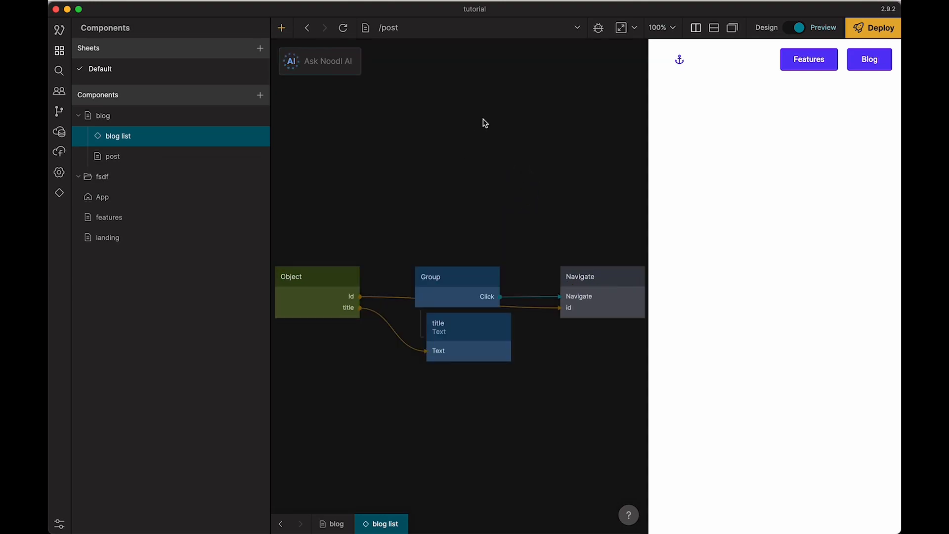
Step: Return the preview to the Blog page and reload it
click(868, 58)
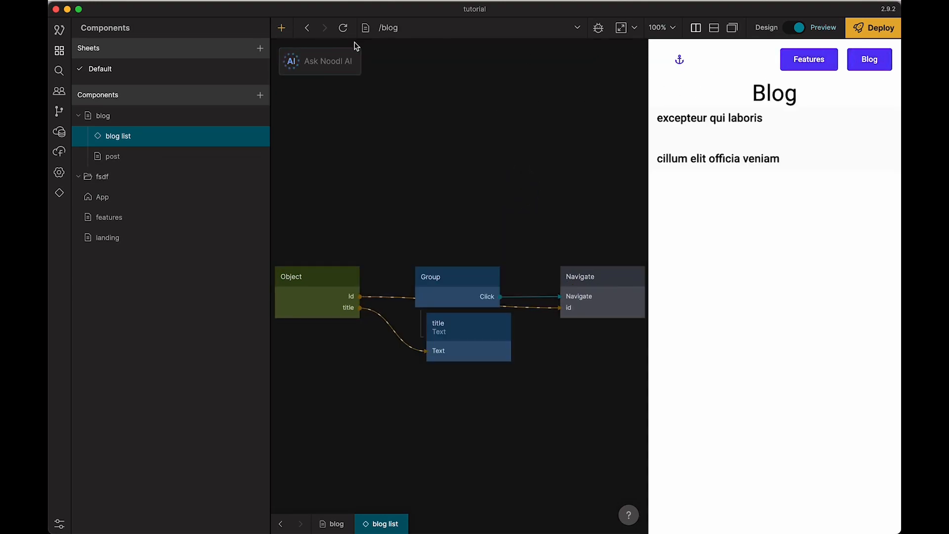
click(341, 28)
Step: Move the Navigate node above the Group and pin the debug values of its id and Click connections
drag(592, 286, 574, 182)
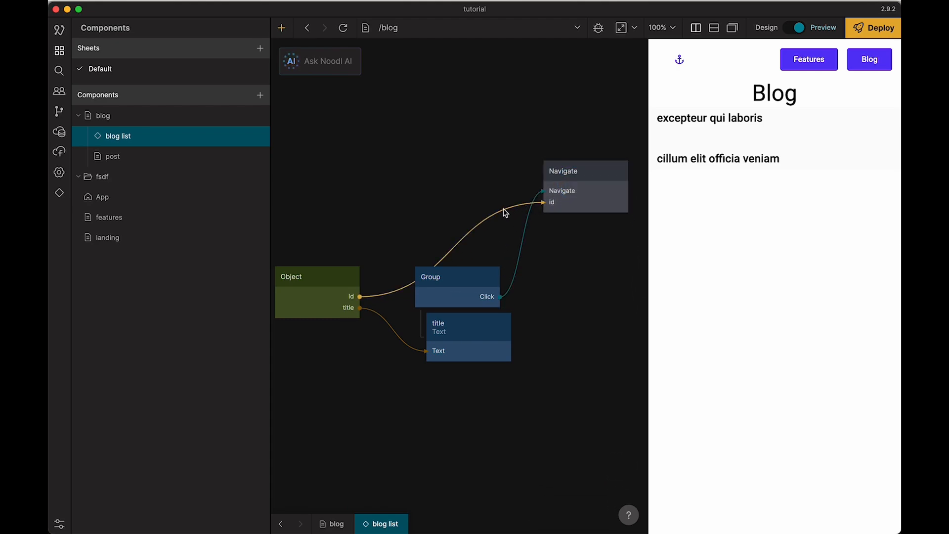
click(472, 201)
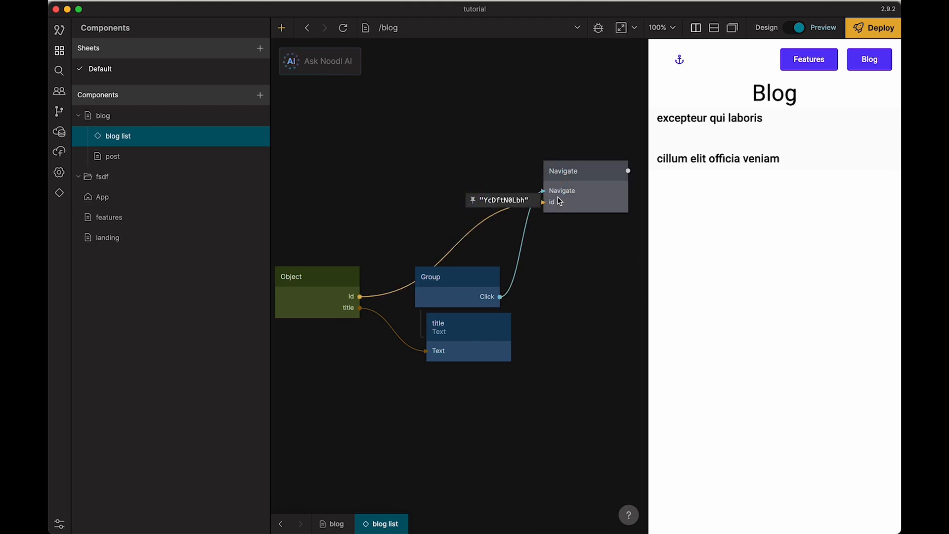
click(469, 246)
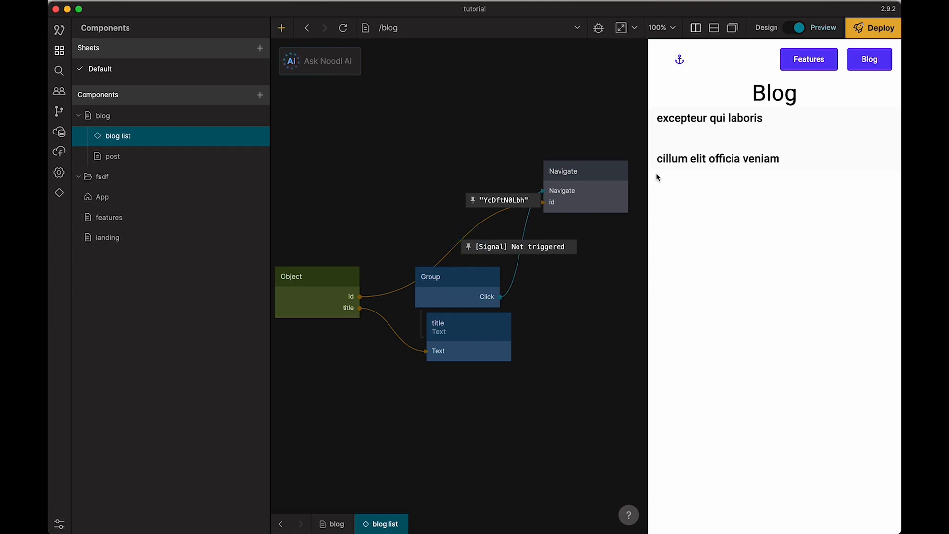
Step: Open the post "excepteur qui laboris" in the preview and inspect the Object node's data in the post component
click(699, 113)
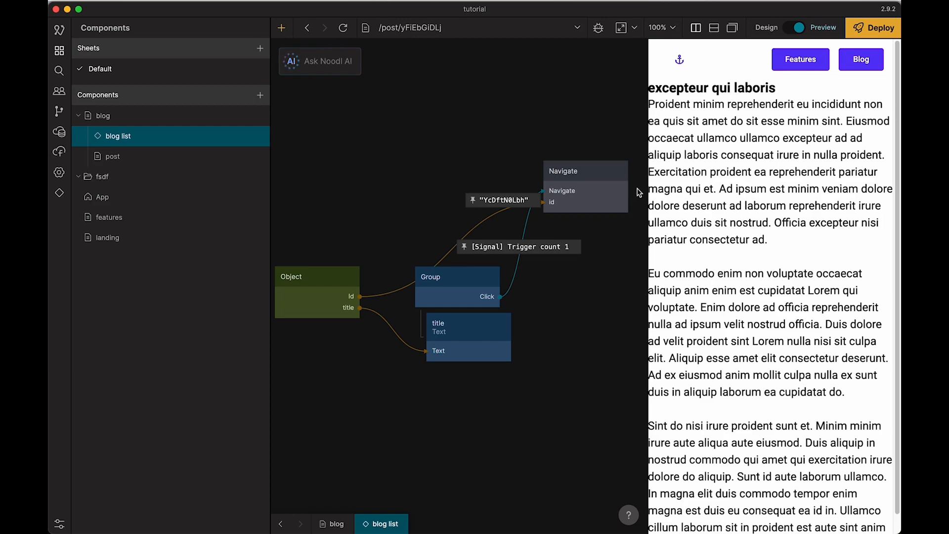
click(165, 168)
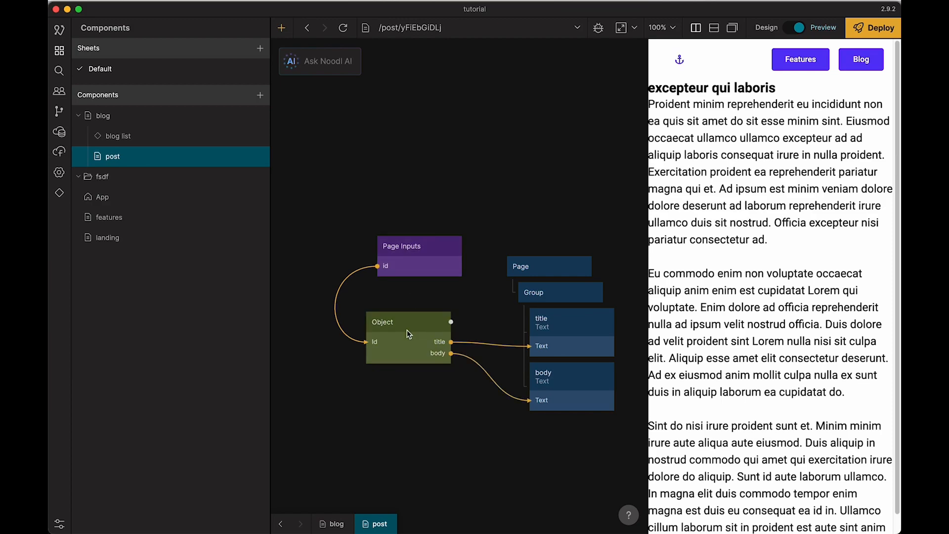
mouse_move(408, 330)
scroll(328, 225, down, 5)
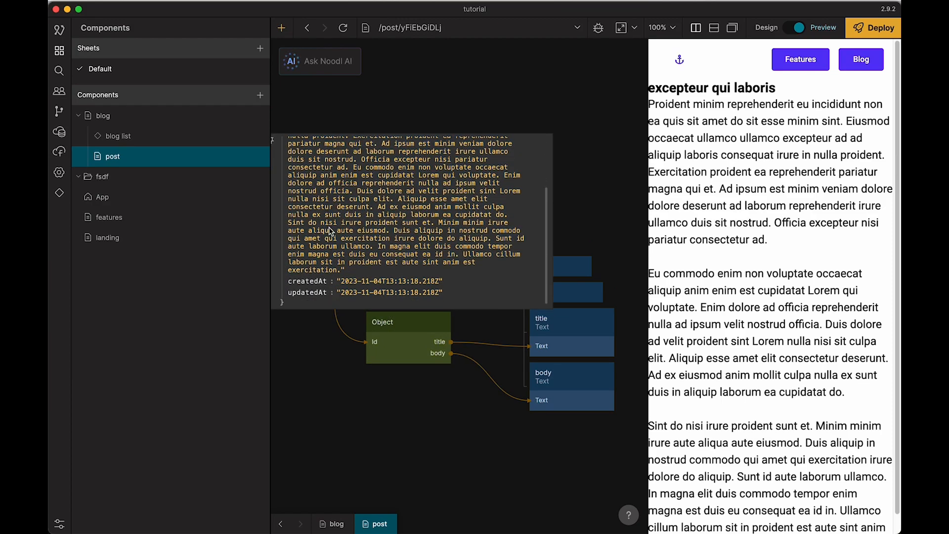
scroll(373, 255, up, 5)
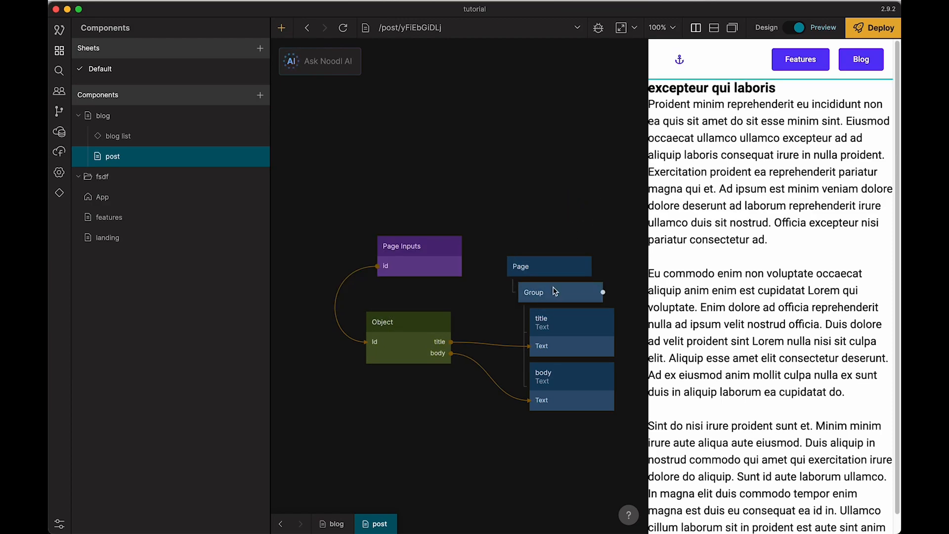
Step: Set the post page Group's padding to 32 px at top and bottom and 16 px at left and right
click(560, 292)
click(168, 172)
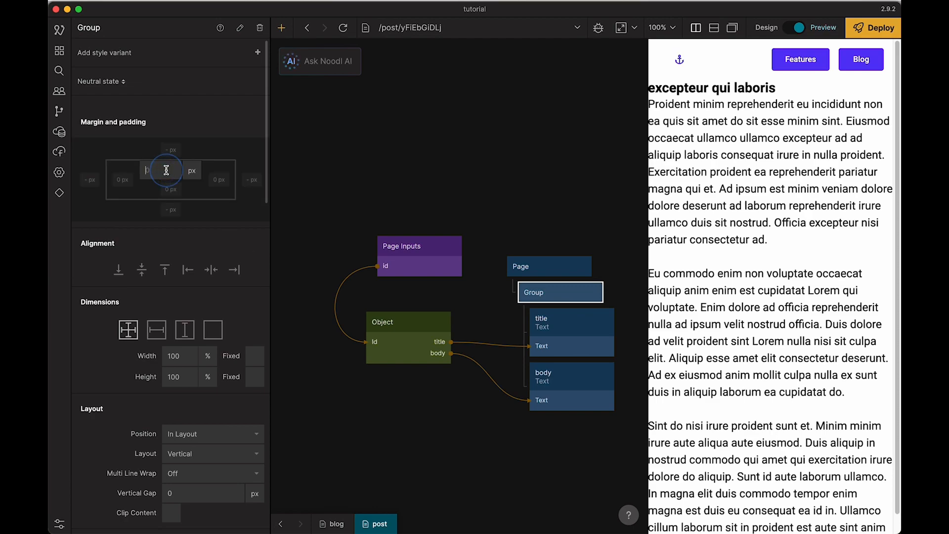
text(32)
key(Return)
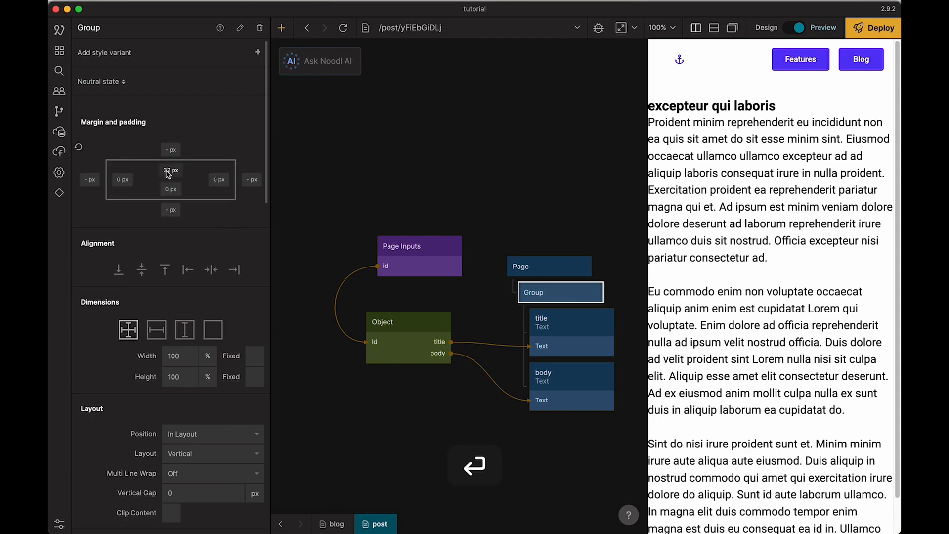
click(122, 179)
text(16)
key(Return)
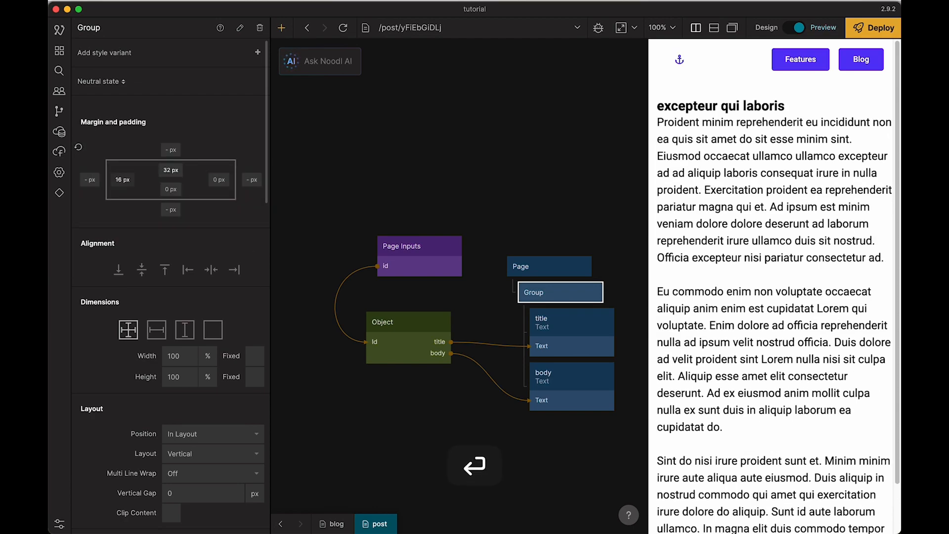
click(218, 179)
text(16)
key(Return)
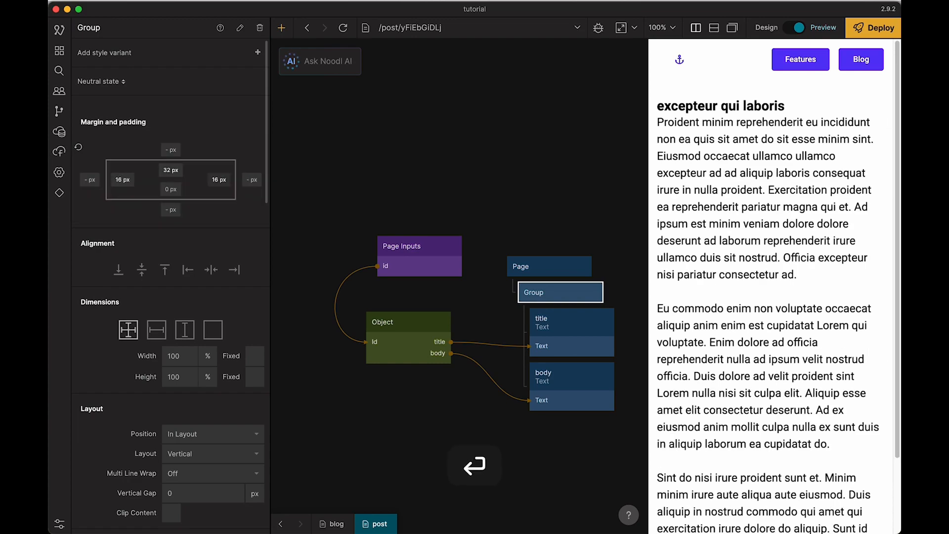
click(171, 189)
text(32)
key(Return)
Step: Set the post page Group's vertical gap to 32 px and check the spacing through the whole post in the preview
click(352, 189)
click(561, 294)
click(187, 492)
text(32)
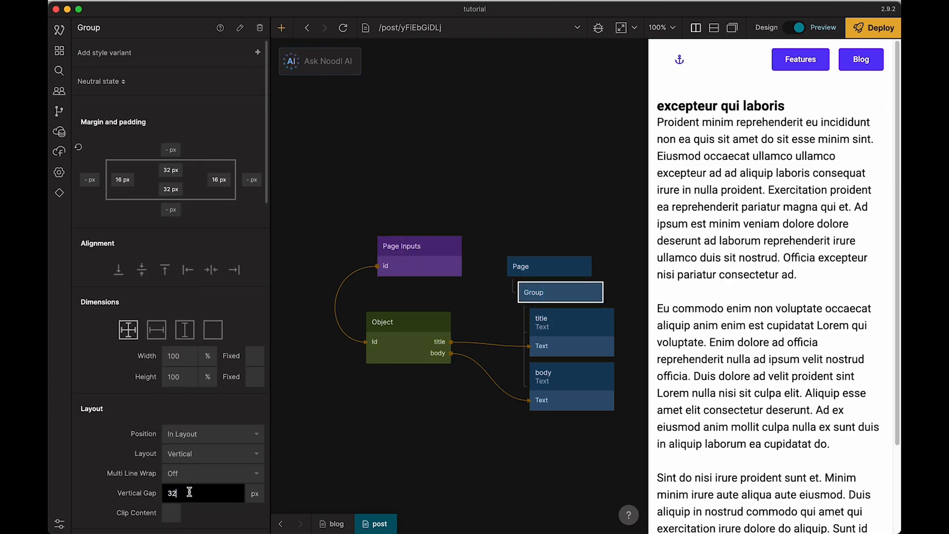
key(Return)
scroll(698, 201, down, 3)
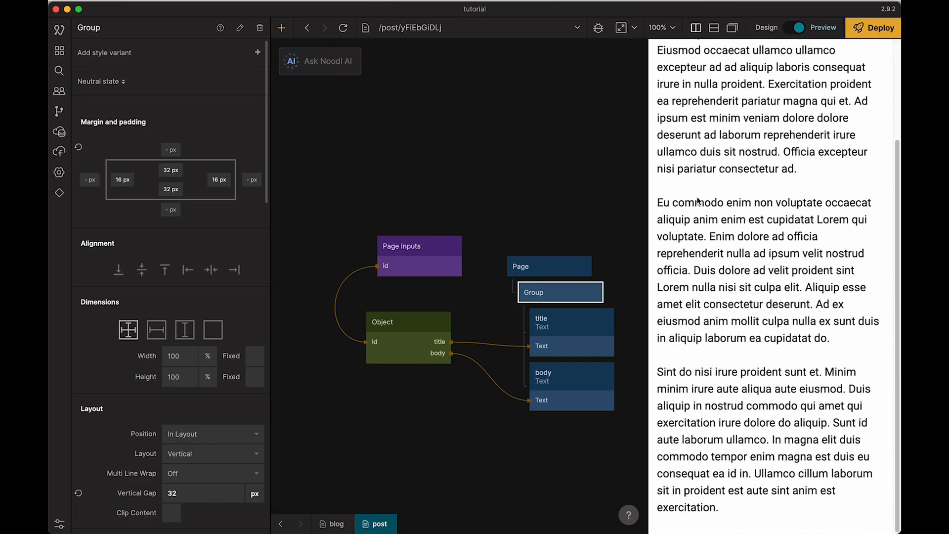
scroll(721, 148, up, 4)
Step: Test the header's anchor, Features and Blog links in the preview, and view the post "cillum elit officia veniam"
click(678, 63)
click(806, 59)
click(867, 59)
click(773, 157)
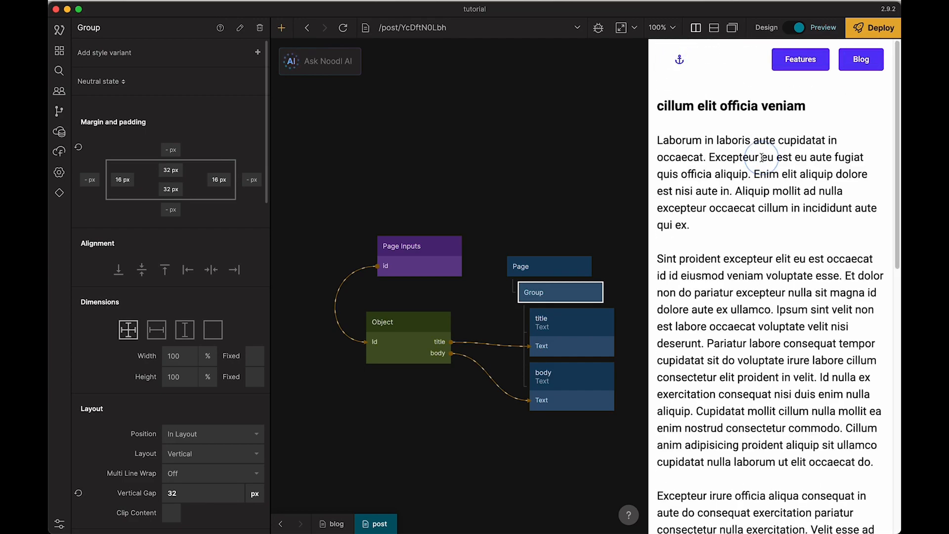
scroll(720, 243, down, 5)
scroll(719, 246, up, 5)
click(552, 155)
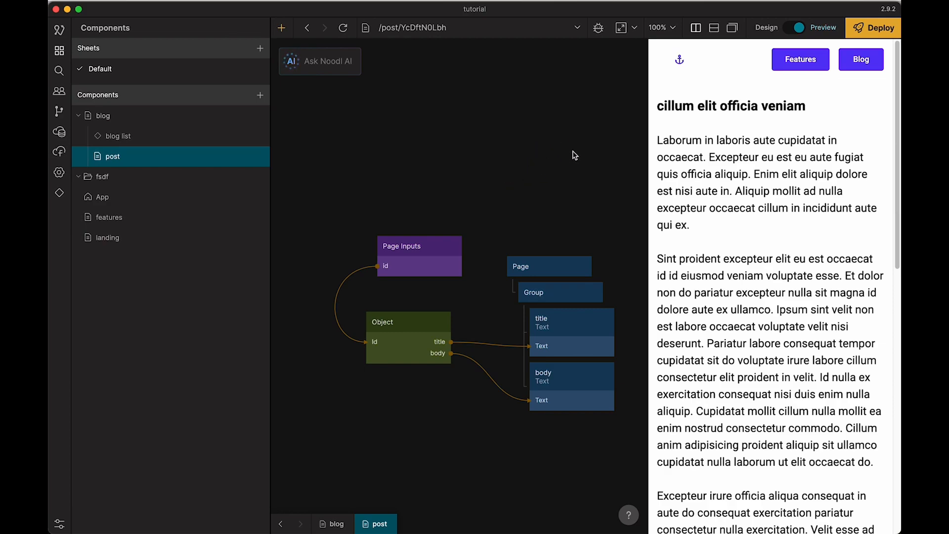
Step: Switch to Bubble and review the Group post click workflow and the running Blog page
key(super+Tab)
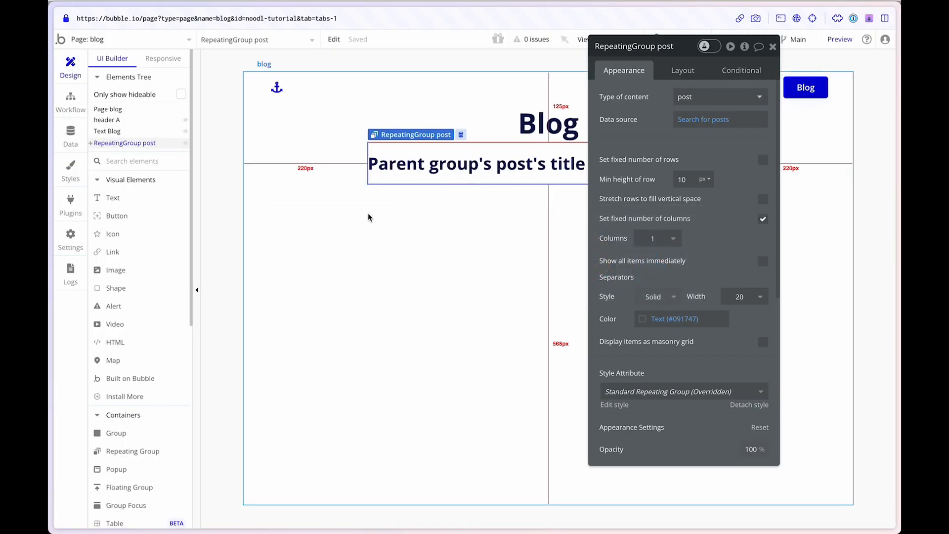
click(403, 153)
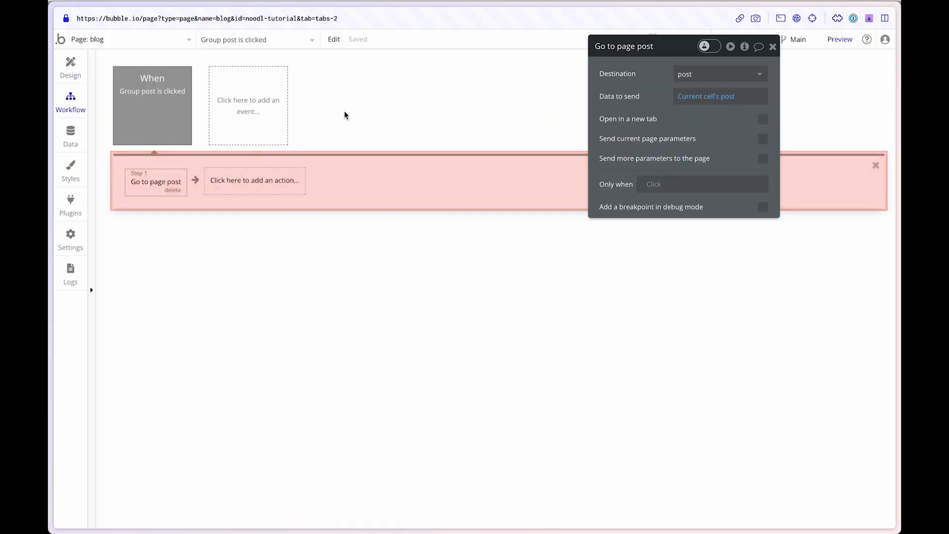
mouse_move(51, 222)
click(91, 231)
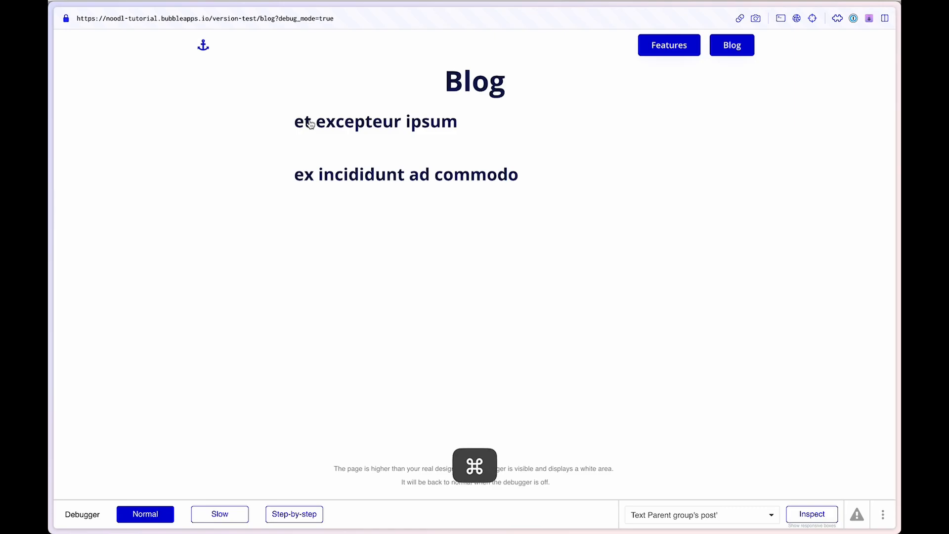
Step: Switch back to Noodl and return the preview to the Blog page
key(super+Tab)
click(527, 170)
drag(528, 171, 504, 161)
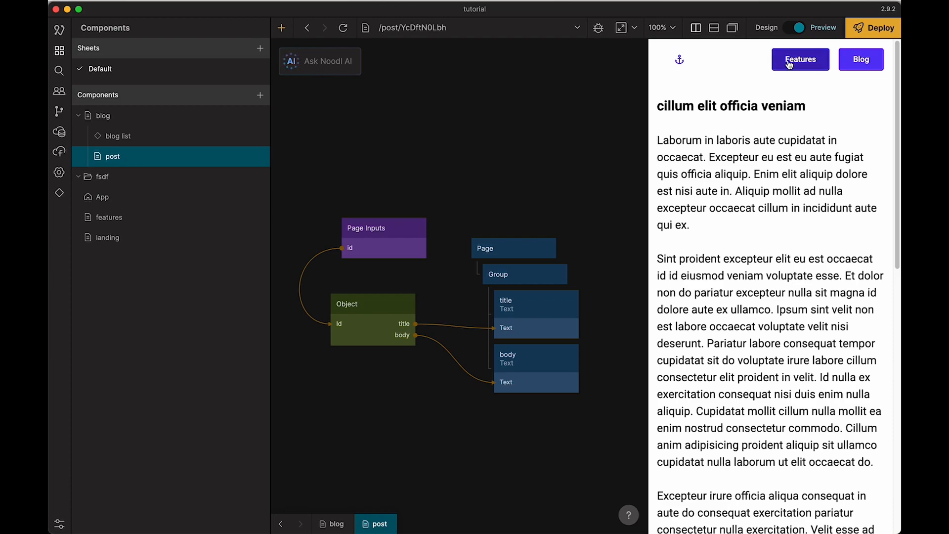
click(874, 61)
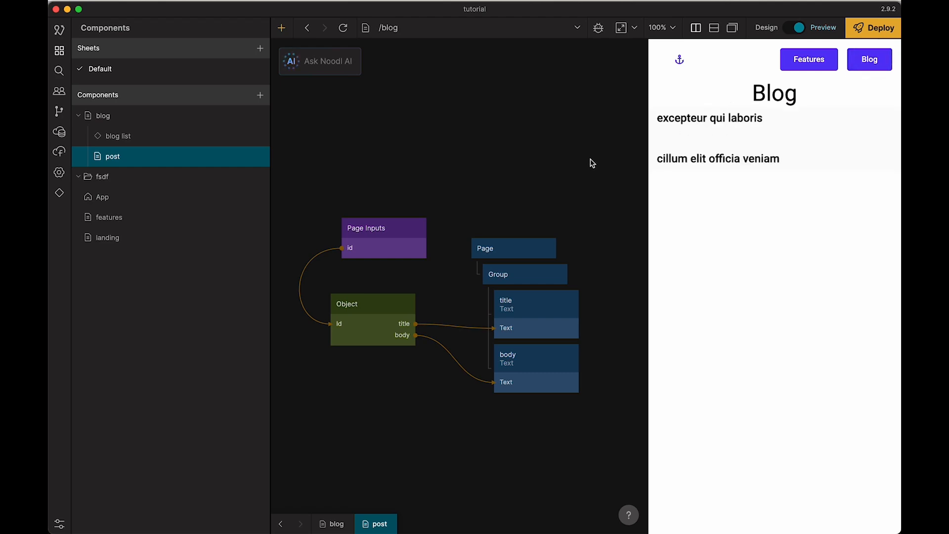
Step: Switch the preview to design mode, select the Blog page's list Group and open the Repeater's blog list component
key(super+t)
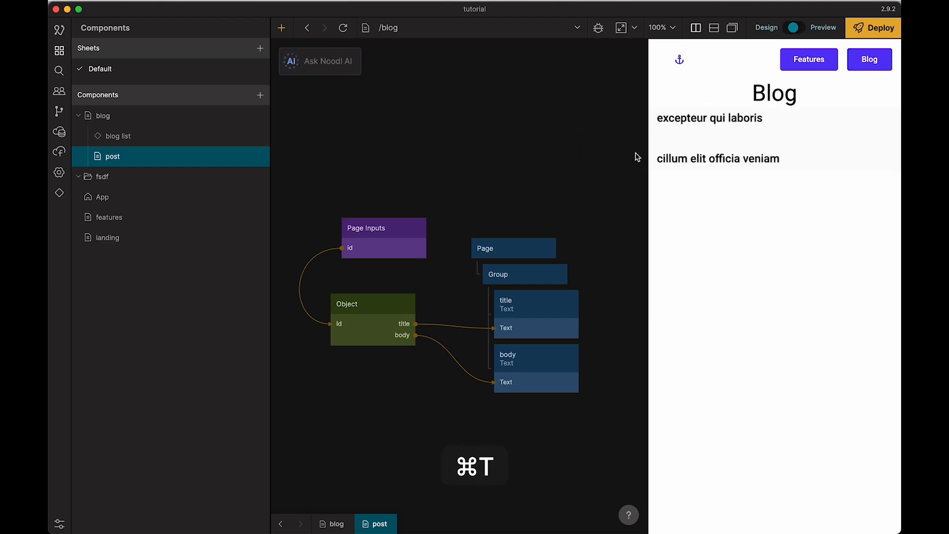
click(748, 133)
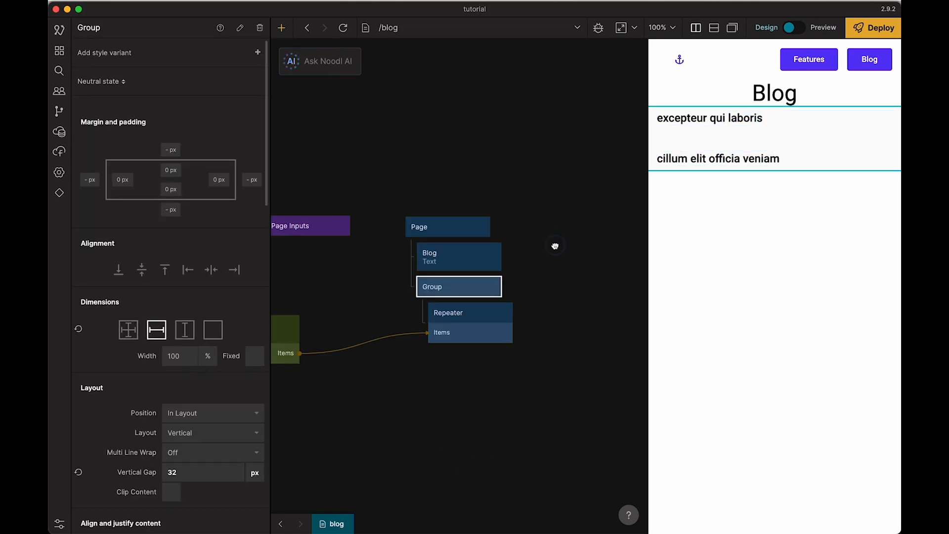
drag(555, 246, 612, 220)
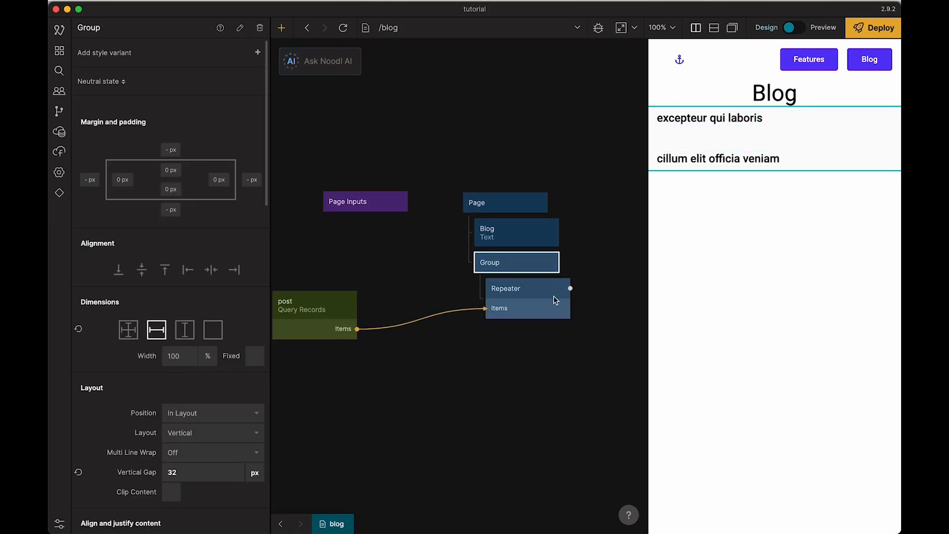
double_click(540, 303)
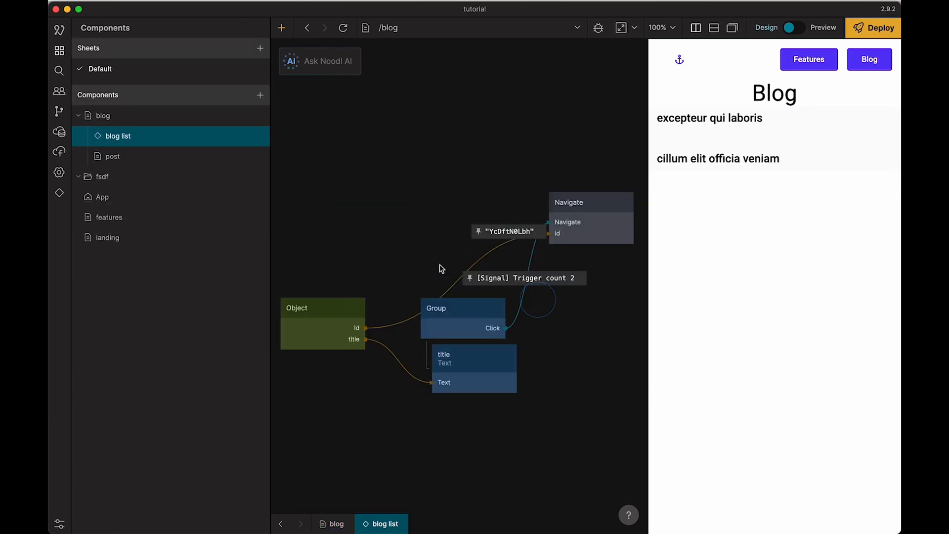
scroll(385, 249, down, 3)
Step: Replace the CSS style of the blog list's Group with "cursor: pointer;"
click(447, 253)
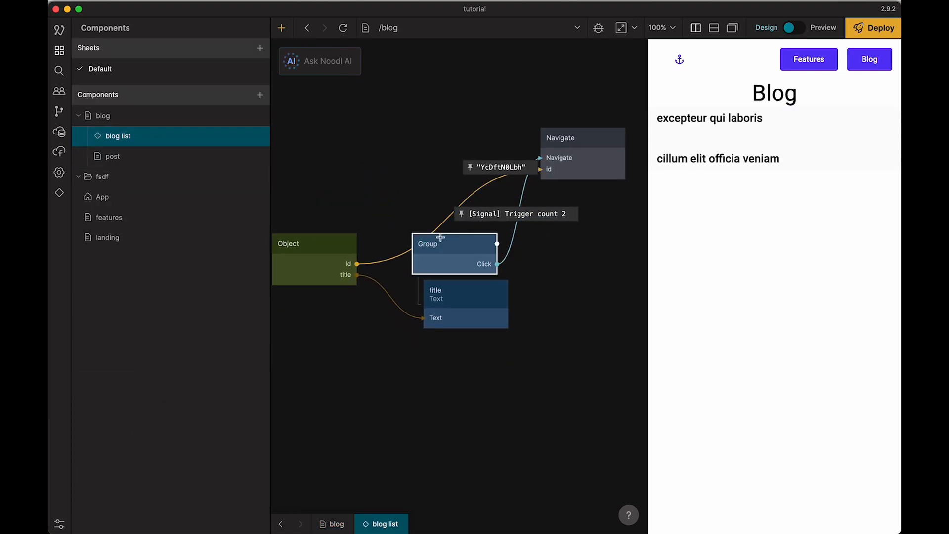
scroll(214, 334, down, 10)
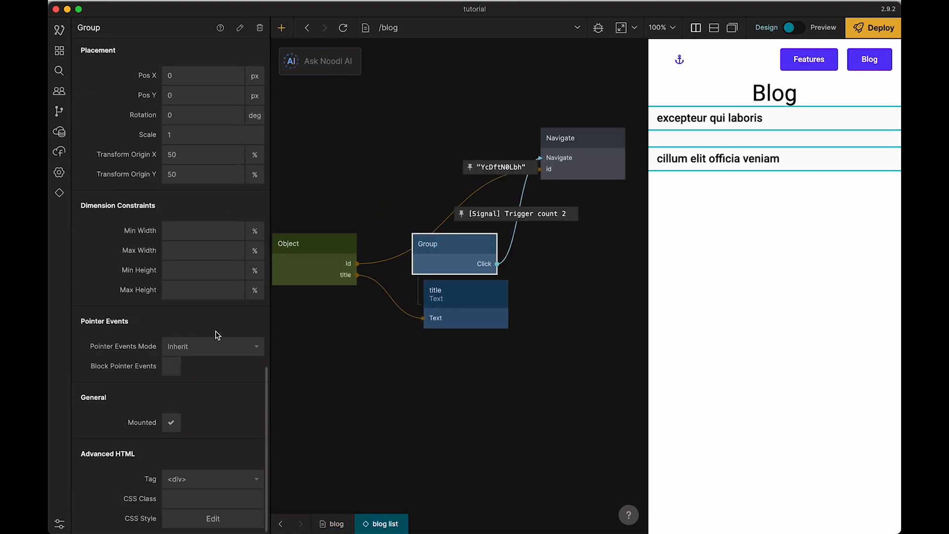
click(213, 519)
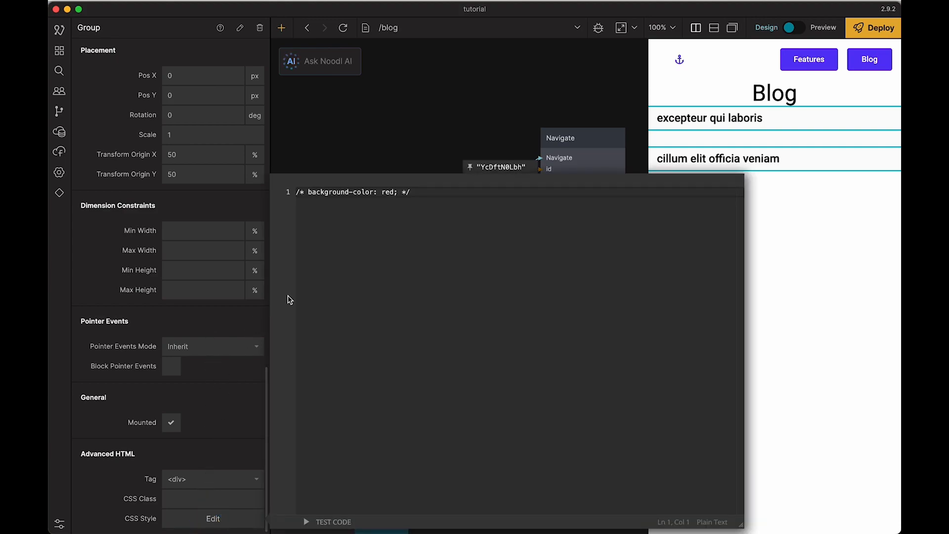
key(super+a)
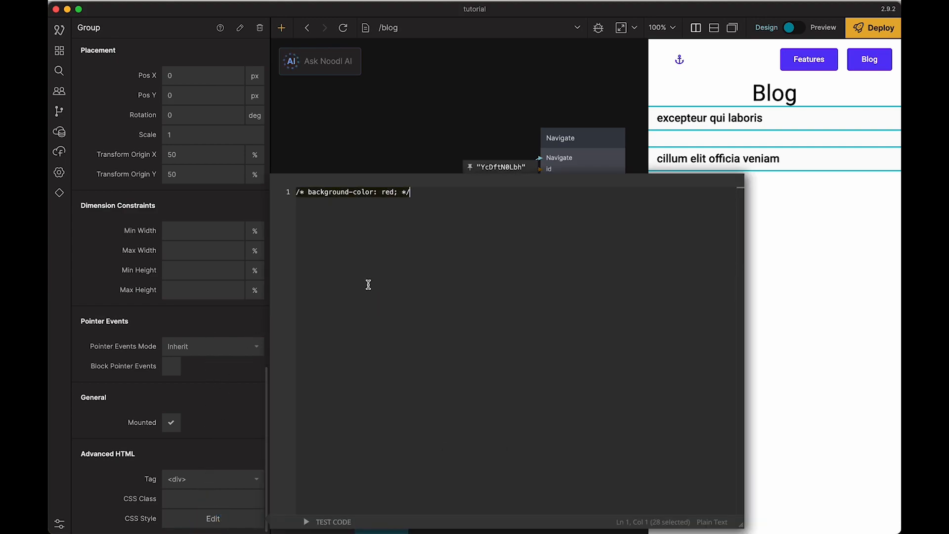
text(cursor: pointer;)
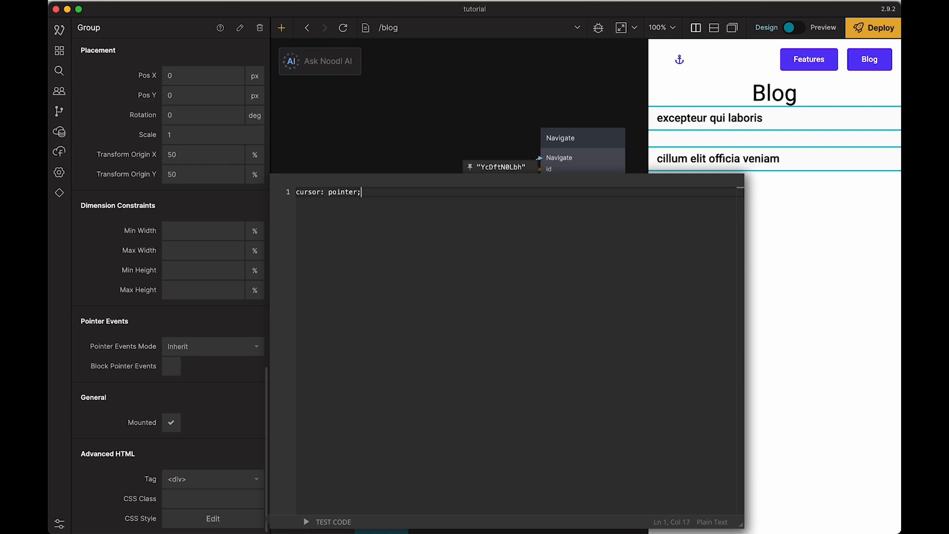
click(401, 163)
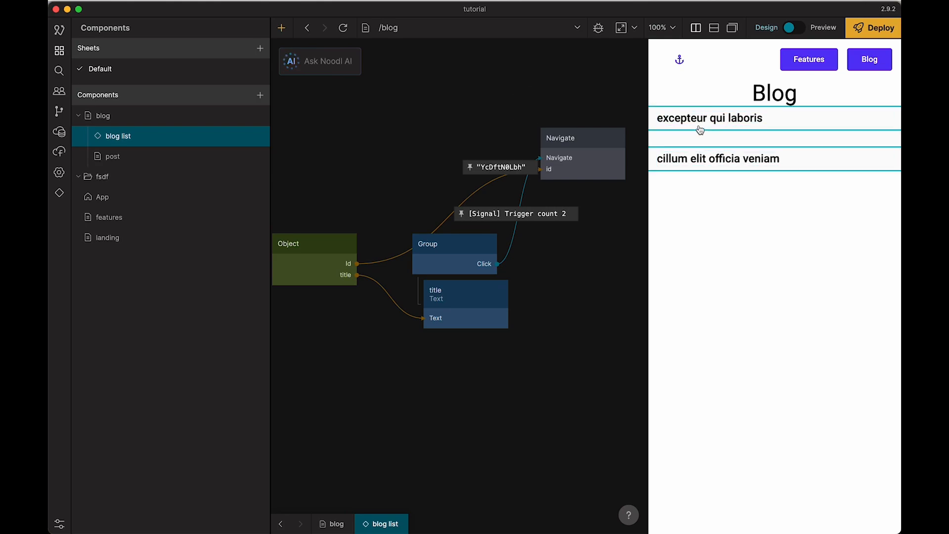
Step: Return to preview mode, test opening the post "cillum elit officia veniam", and go back to the Blog page
click(793, 30)
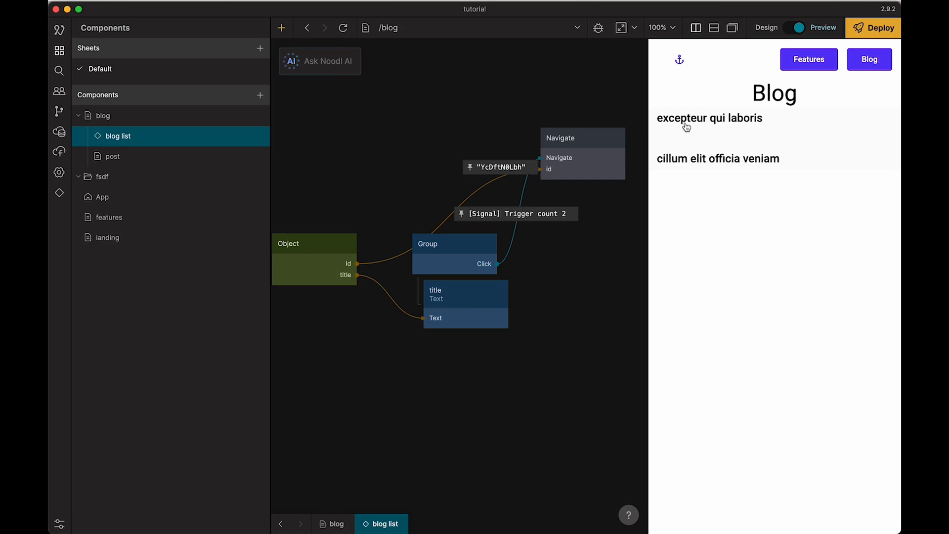
click(700, 160)
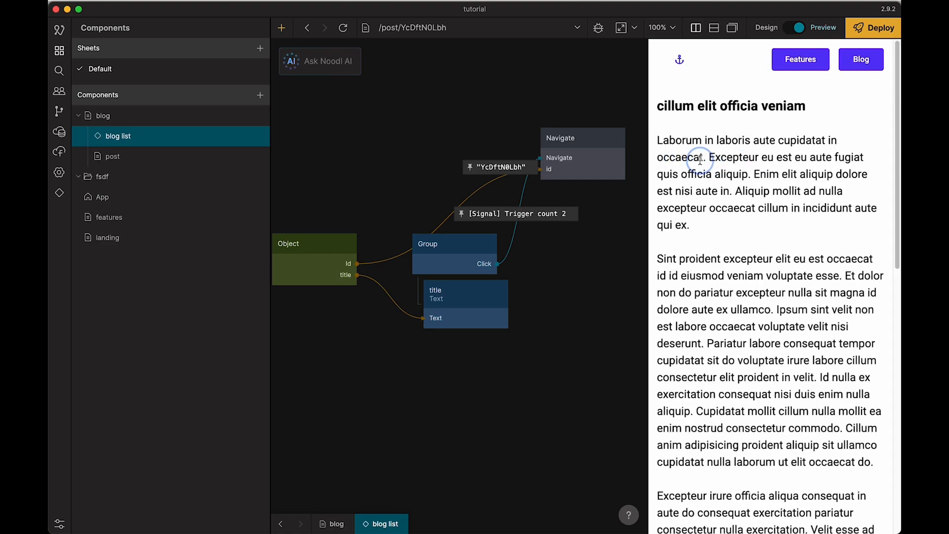
click(847, 62)
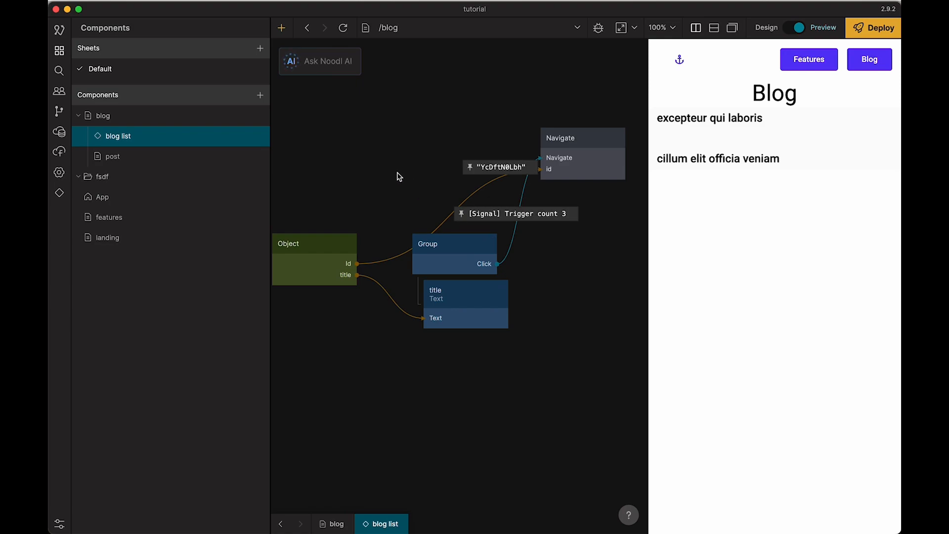
Step: Switch to Bubble and review the Go to page post workflow and the fields of the Post data type
key(super+Tab)
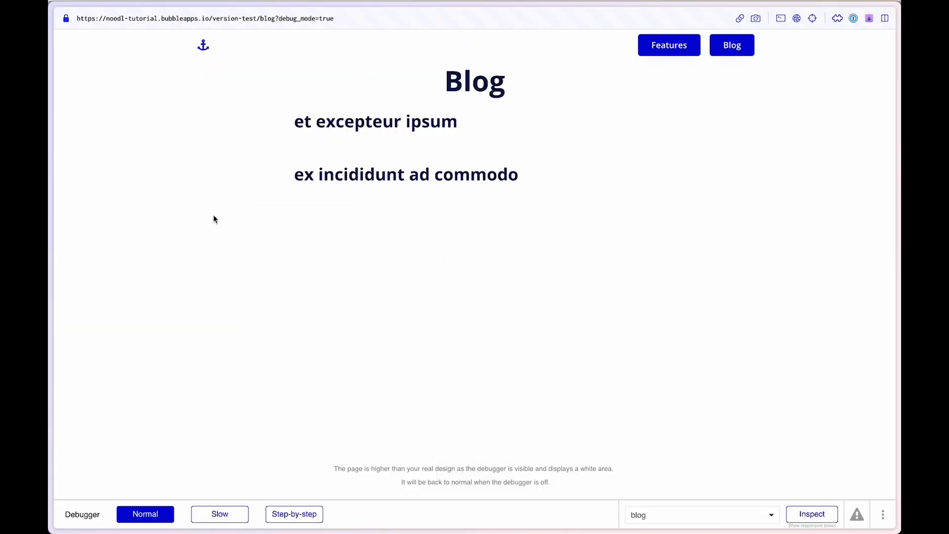
mouse_move(50, 252)
click(114, 208)
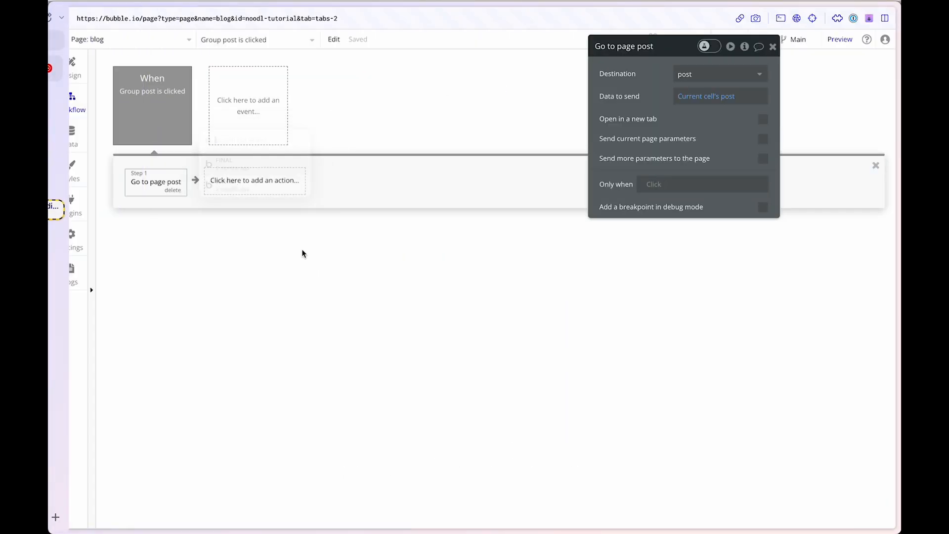
click(70, 134)
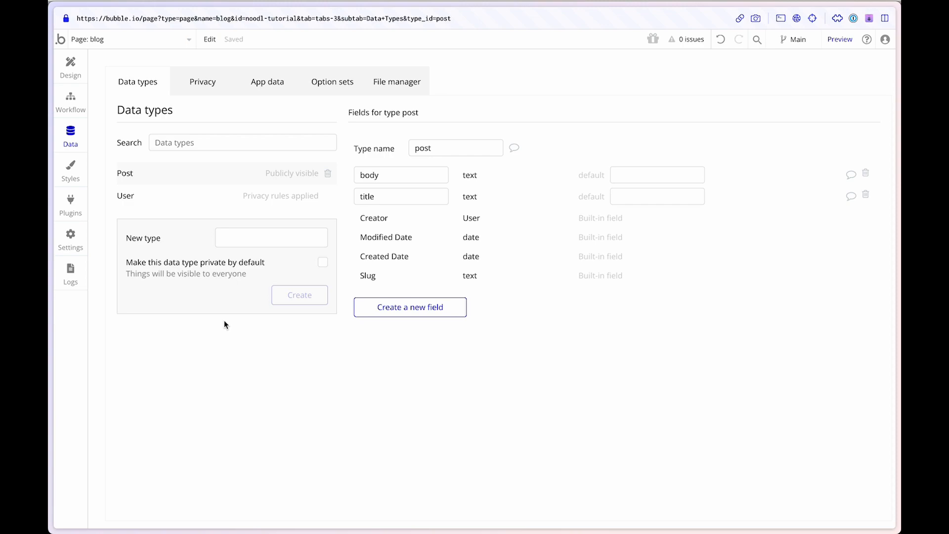
Step: Switch back to Noodl, open the blog list component from the Blog page's Repeater and inspect the Object node's data
key(super+Tab)
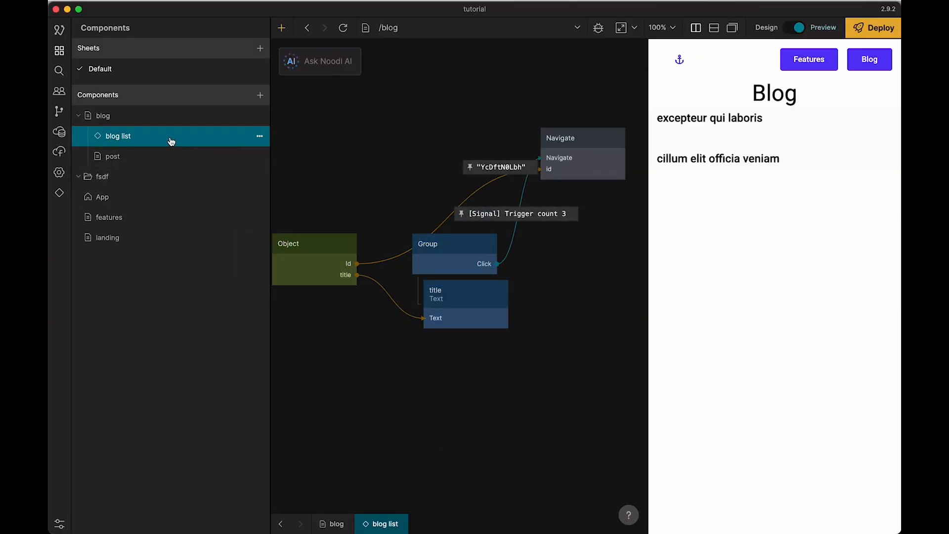
click(133, 122)
scroll(441, 157, down, 3)
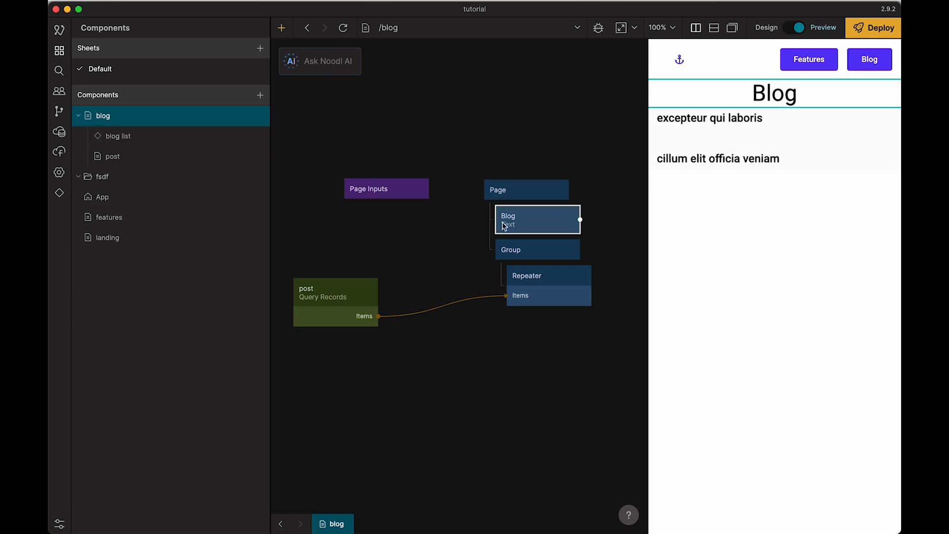
double_click(553, 294)
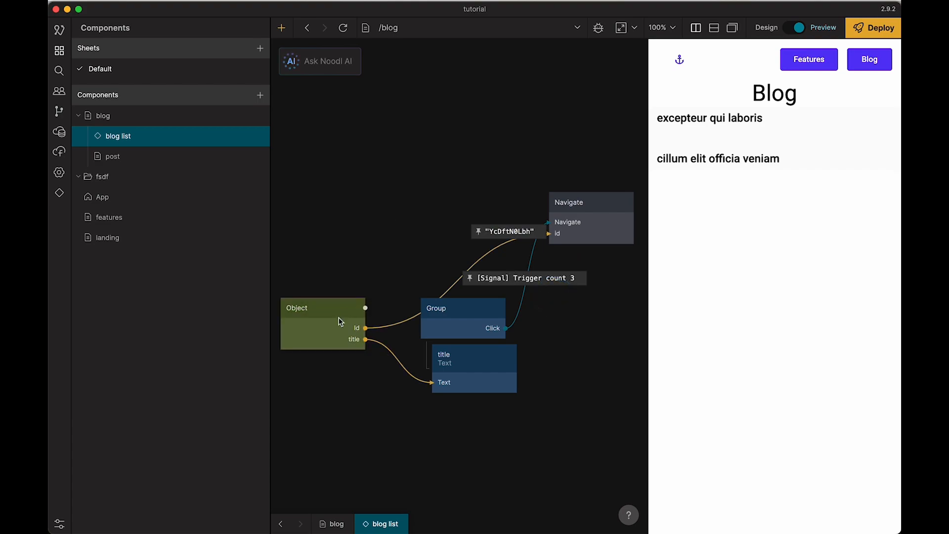
mouse_move(336, 314)
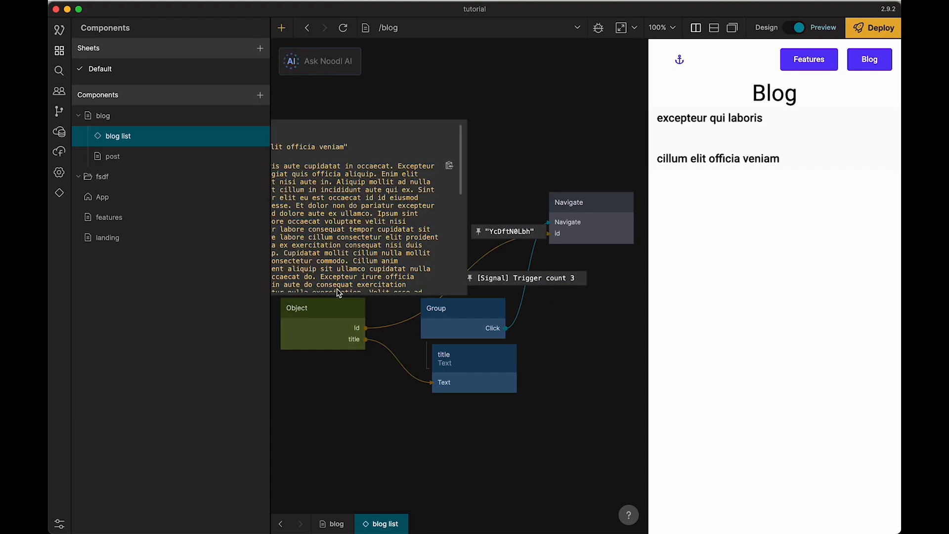